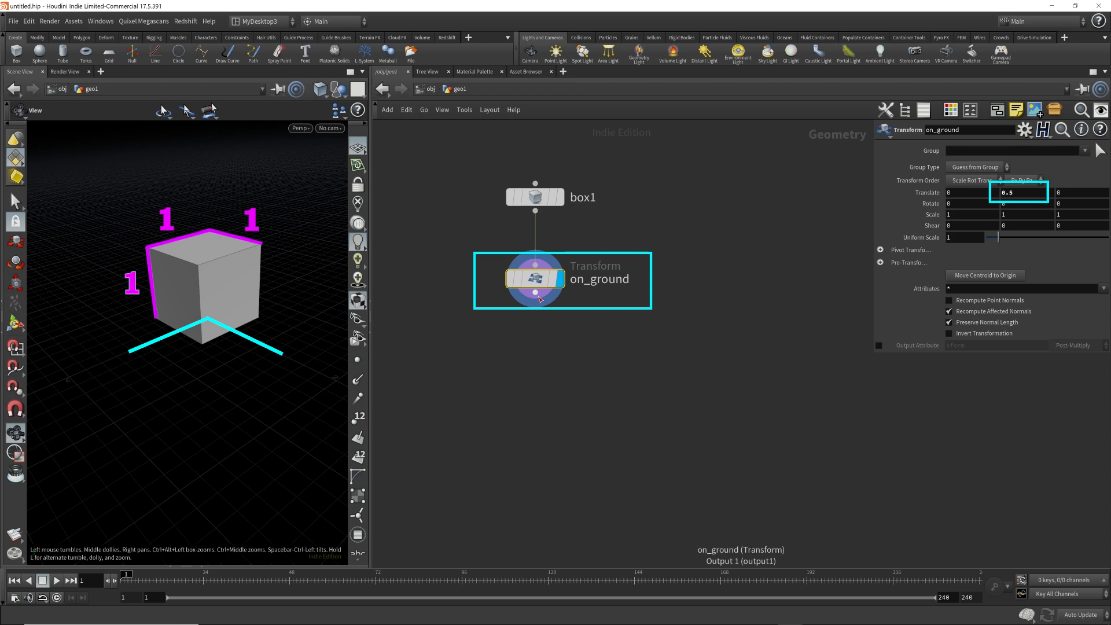
Step: Append a Transform node below on_ground and make it the displayed node
left_click_drag(540, 330, 540, 334)
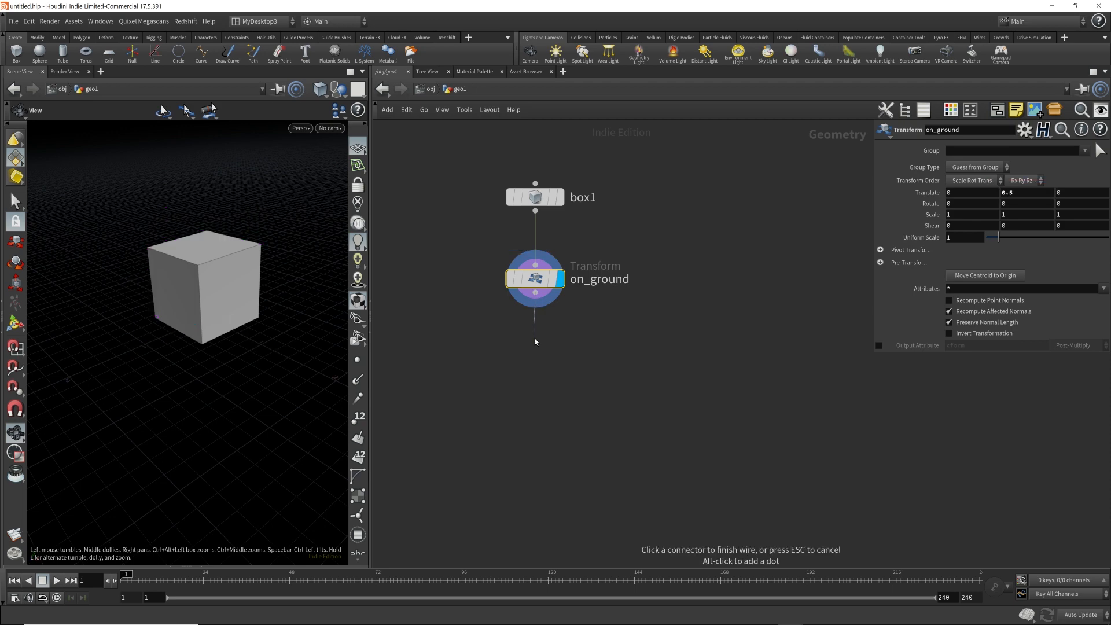
key("Tab")
type("trans")
key("Return")
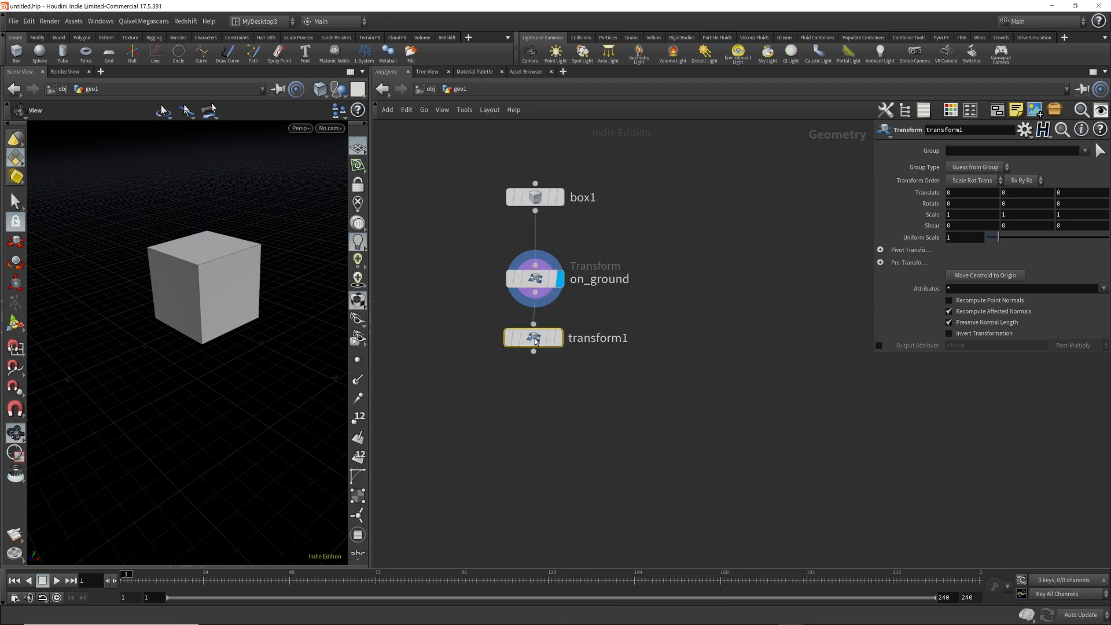
left_click_drag(535, 341, 537, 343)
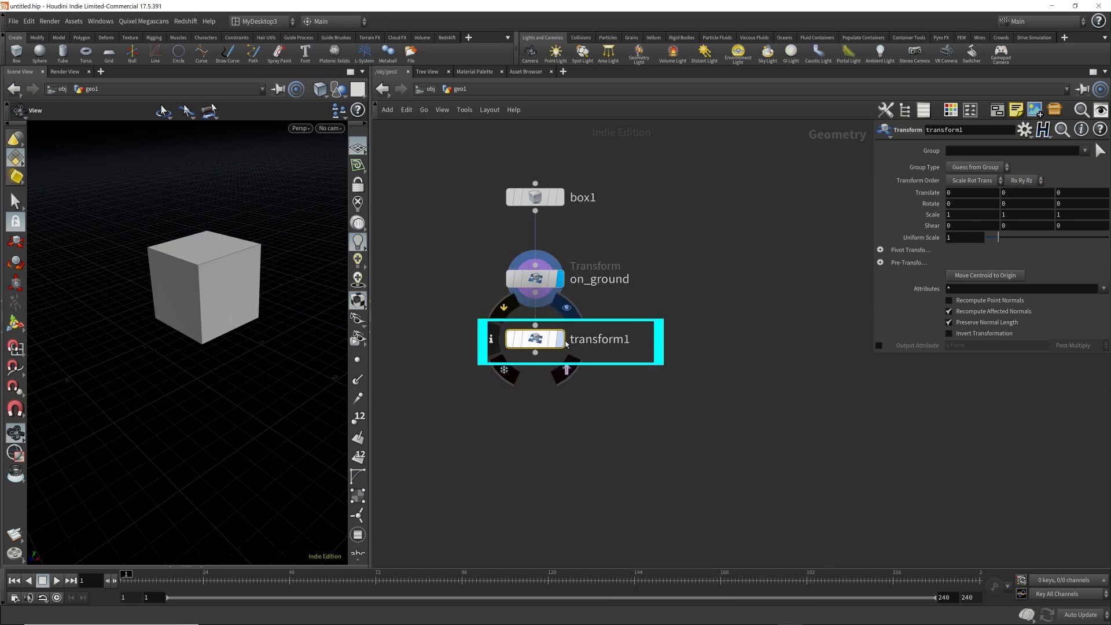
left_click(561, 341)
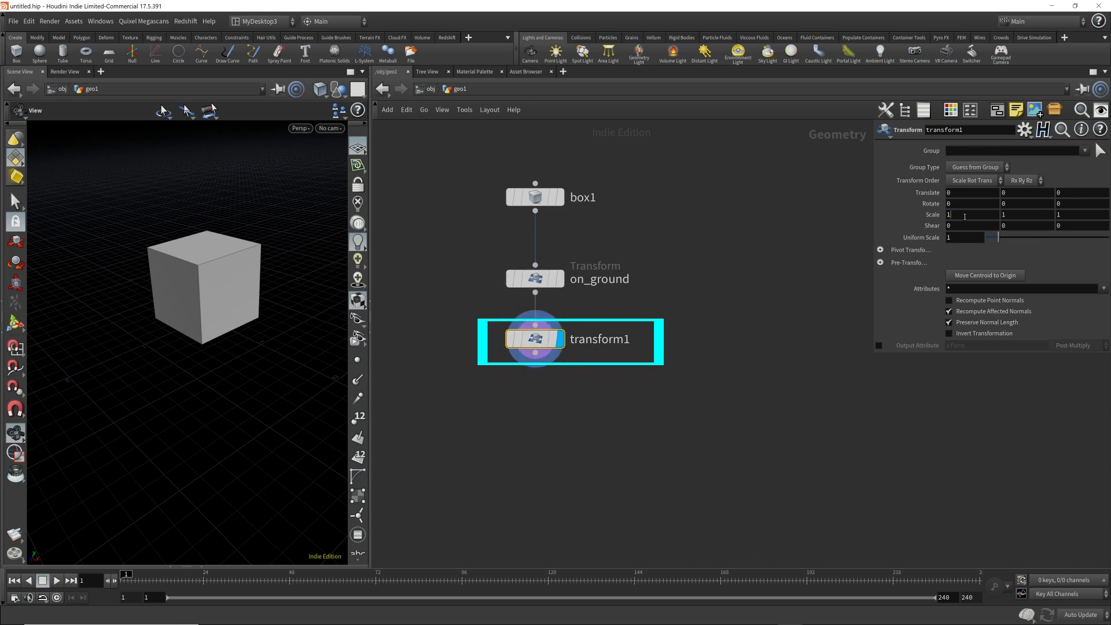
Step: Set the new Transform node's scale to 4, 2 and 0.35 in X, Y and Z
key("BackSpace")
type("4")
key("Return")
left_click(1013, 219)
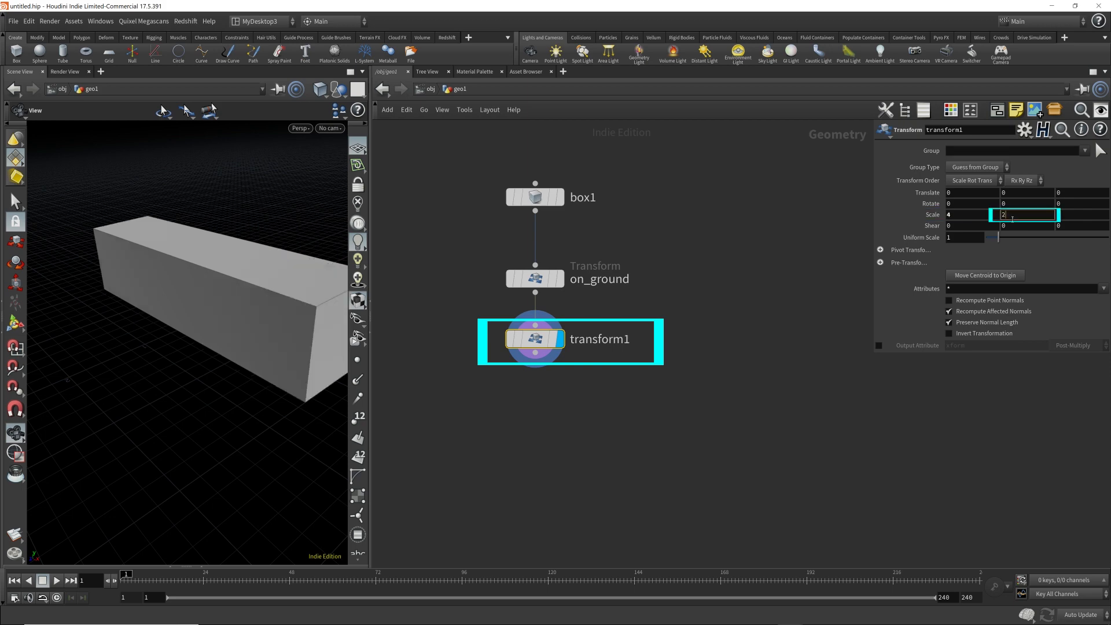
key("Return")
left_click(1073, 219)
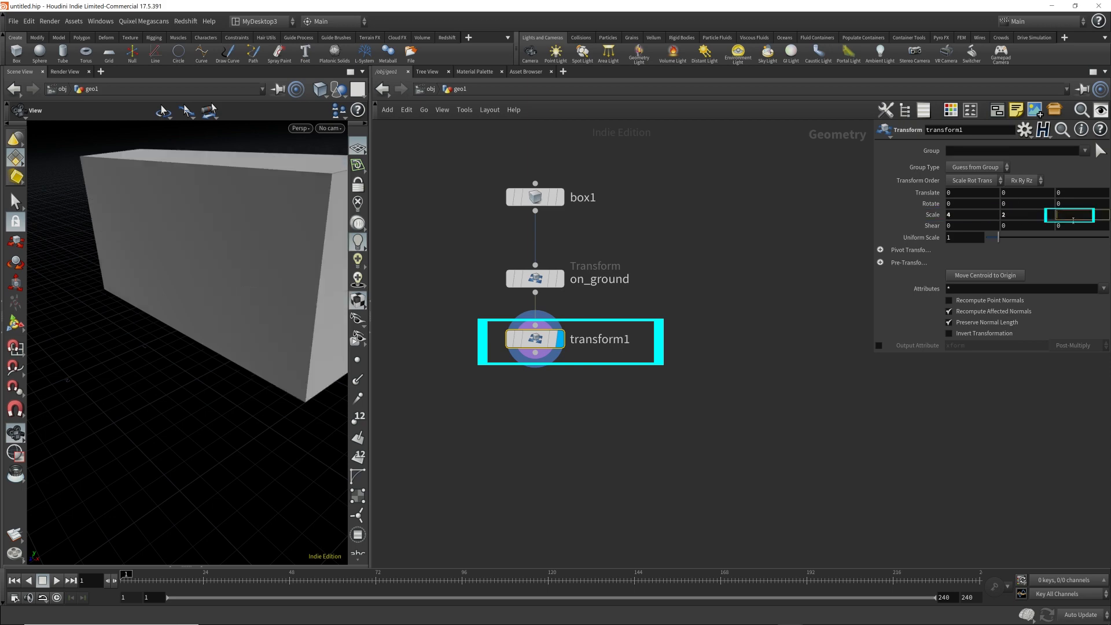
type("0.35")
key("Return")
Step: Rename the new Transform node to wall_shape
double_click(602, 339)
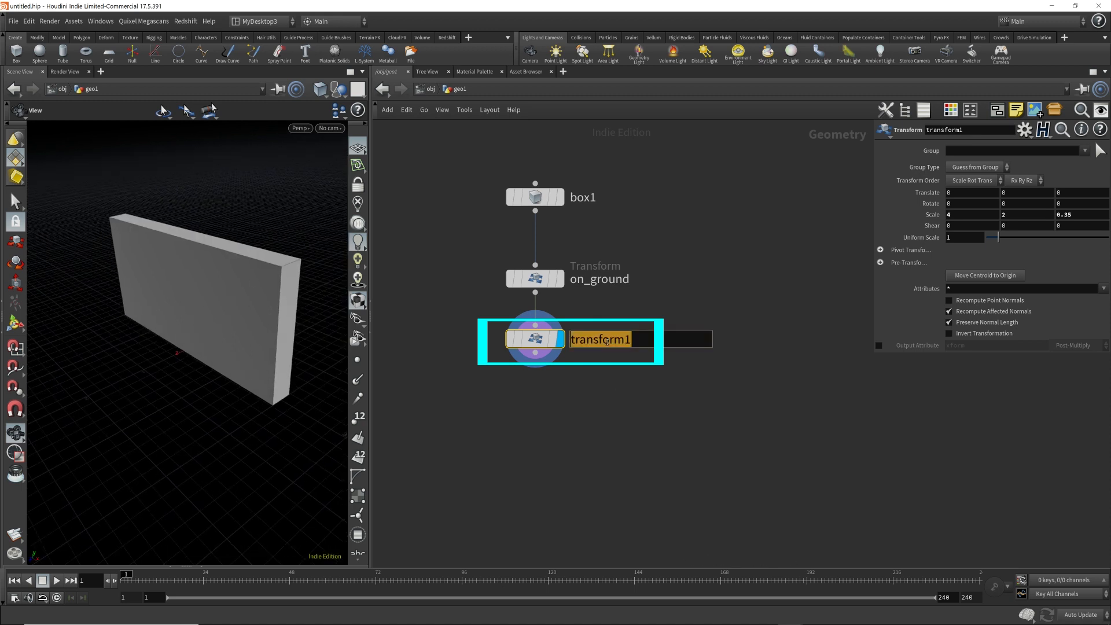
type("wall_shape")
key("Return")
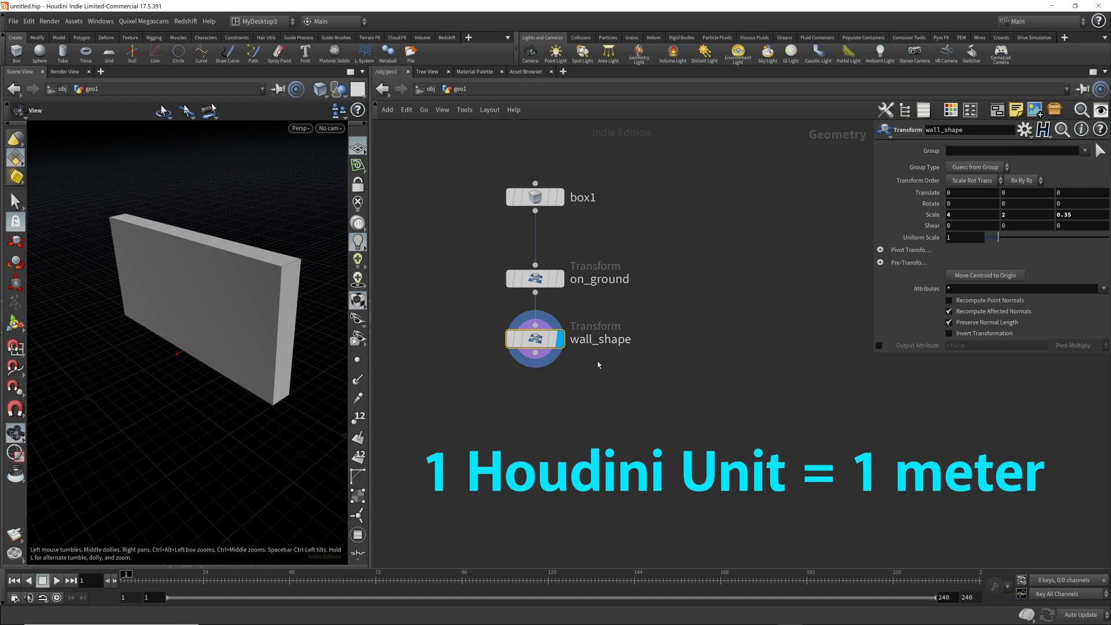
Step: Append another displayed Transform node below wall_shape and name it scale
mouse_move(528, 351)
left_click(535, 352)
left_click(535, 401)
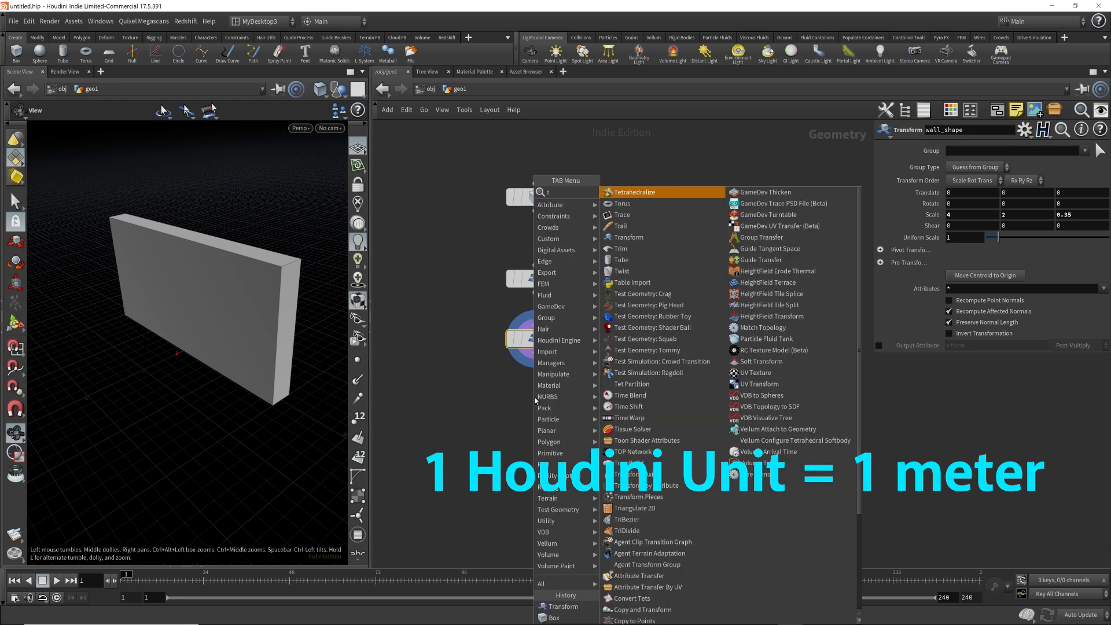
type("trans")
key("Return")
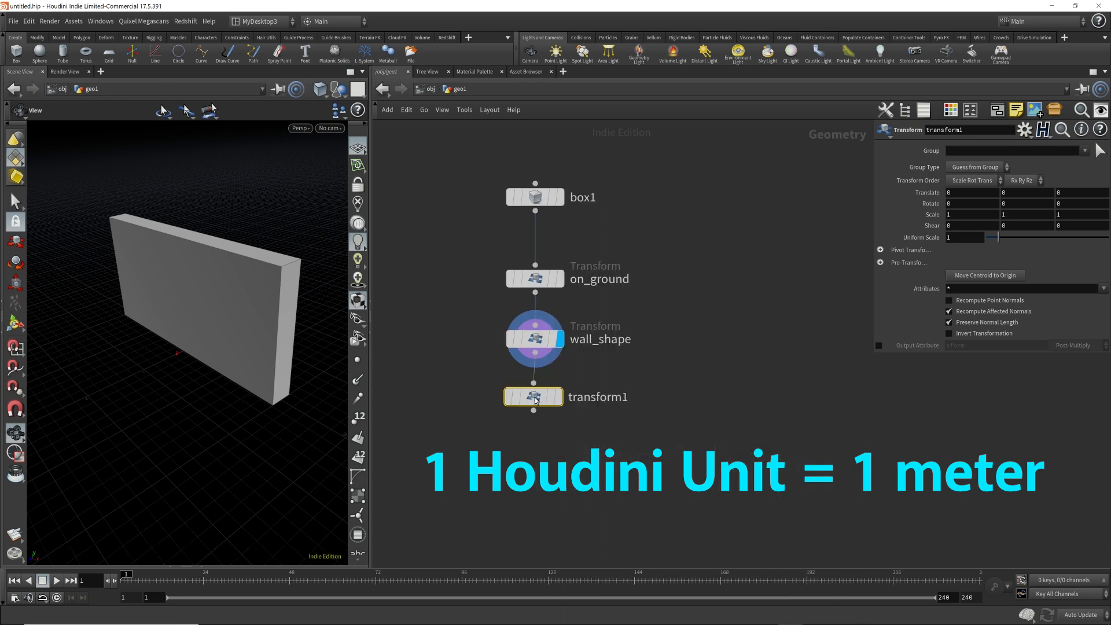
left_click(535, 408)
left_click(560, 409)
left_click(609, 409)
type("scale")
key("Return")
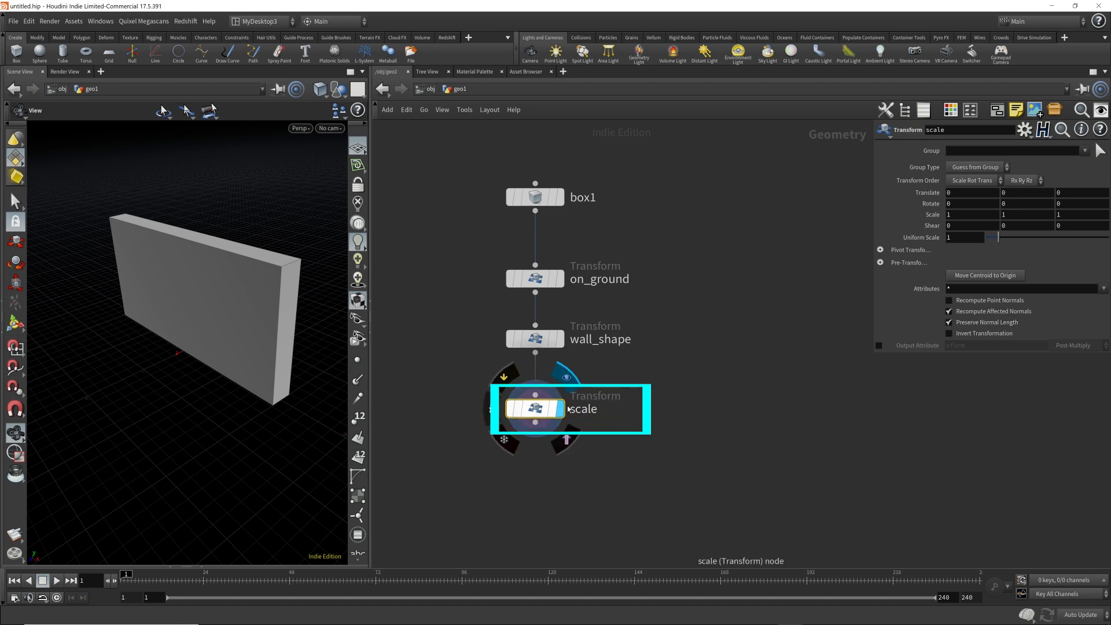
Step: Set the scale node's uniform scale to 5 and frame the whole wall in the viewport
left_click(972, 237)
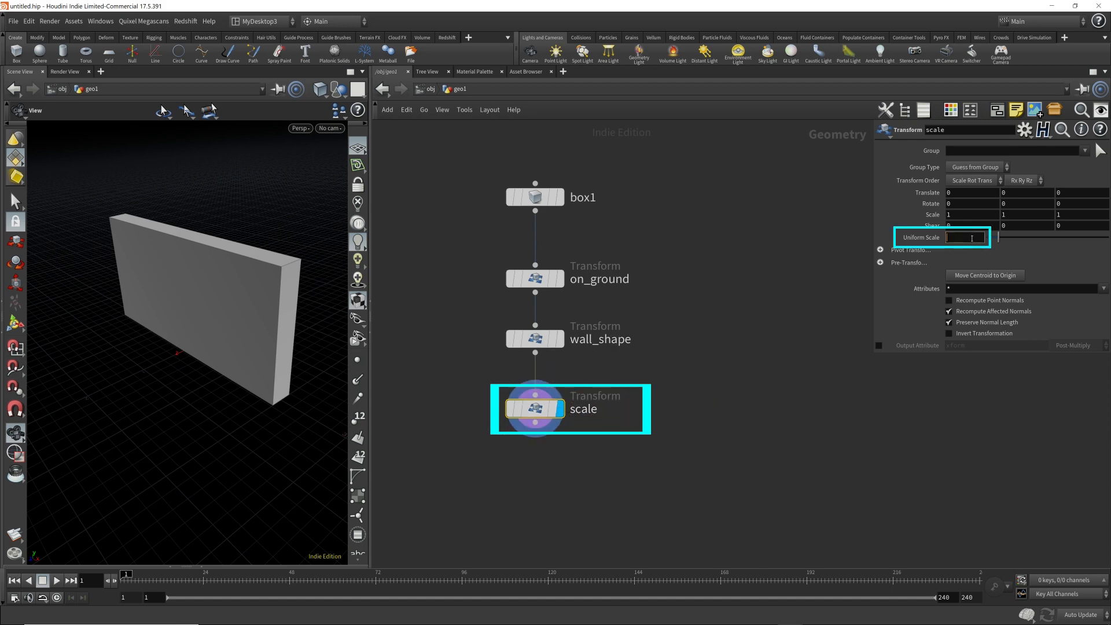
type("5")
key("Return")
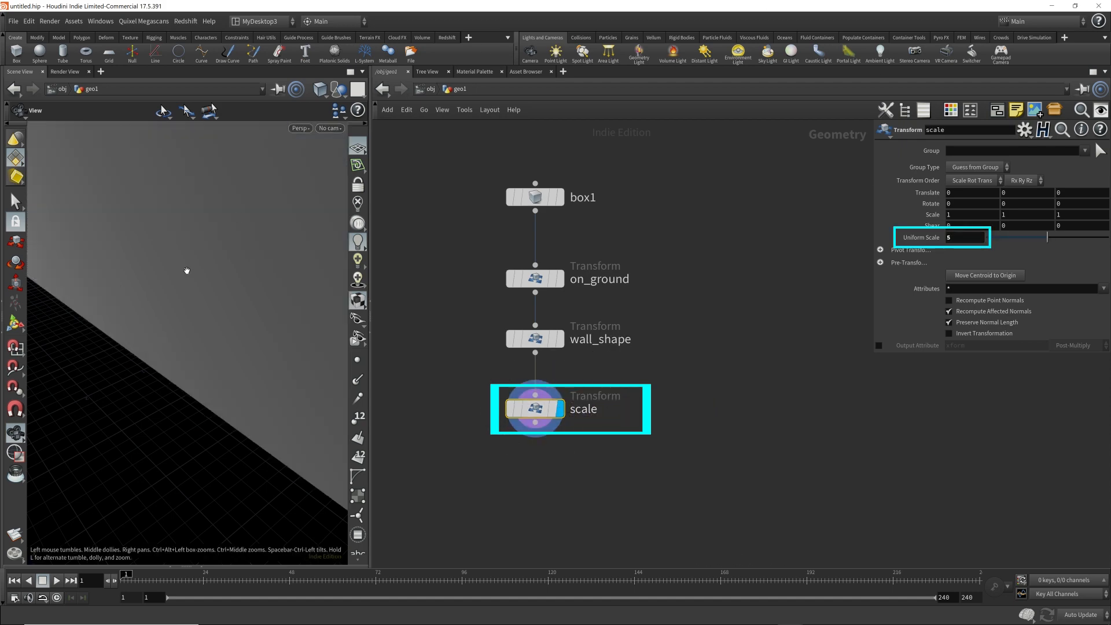
key("f")
left_click_drag(235, 362, 233, 362)
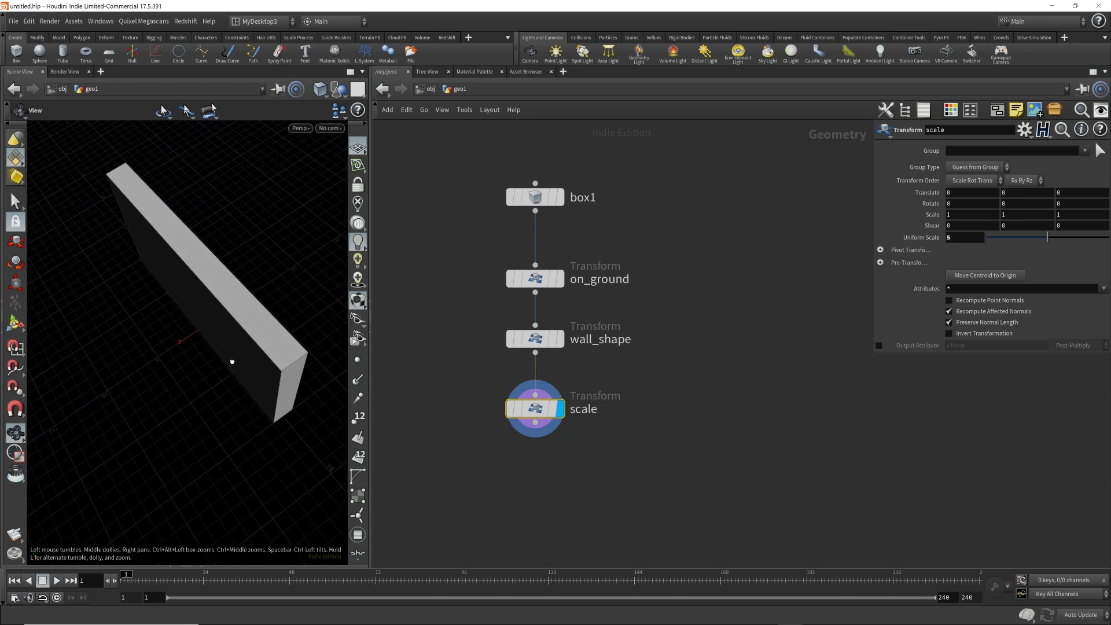
left_click_drag(232, 362, 233, 333)
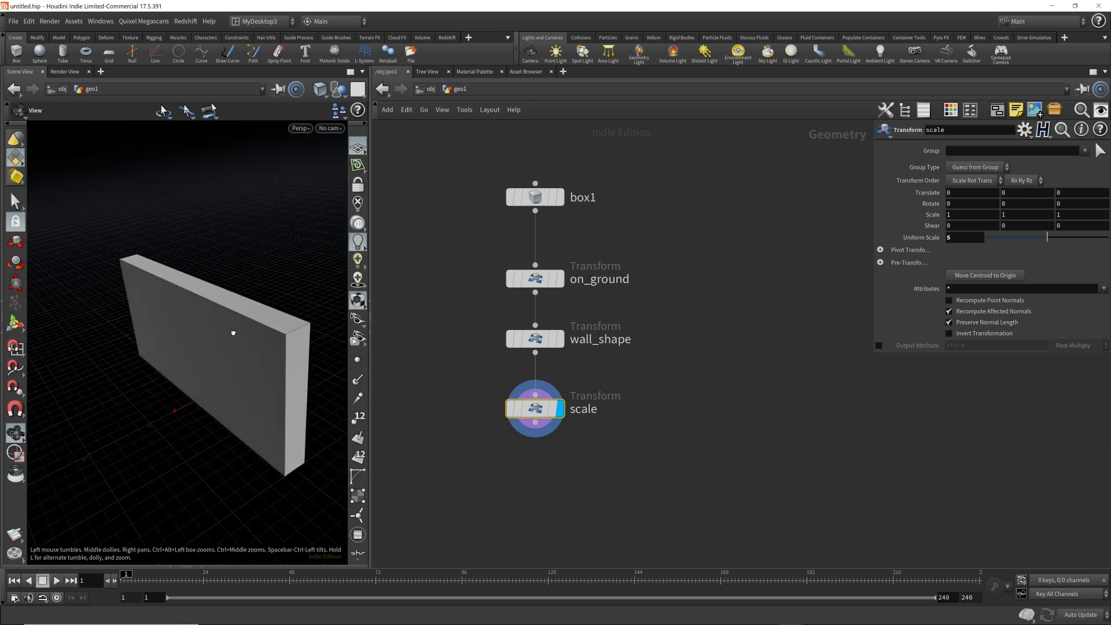
right_click_drag(283, 382, 267, 354)
Step: Branch a displayed IsoOffset node off the scale node and check its voxel details in the node info
middle_click_drag(655, 475, 657, 433)
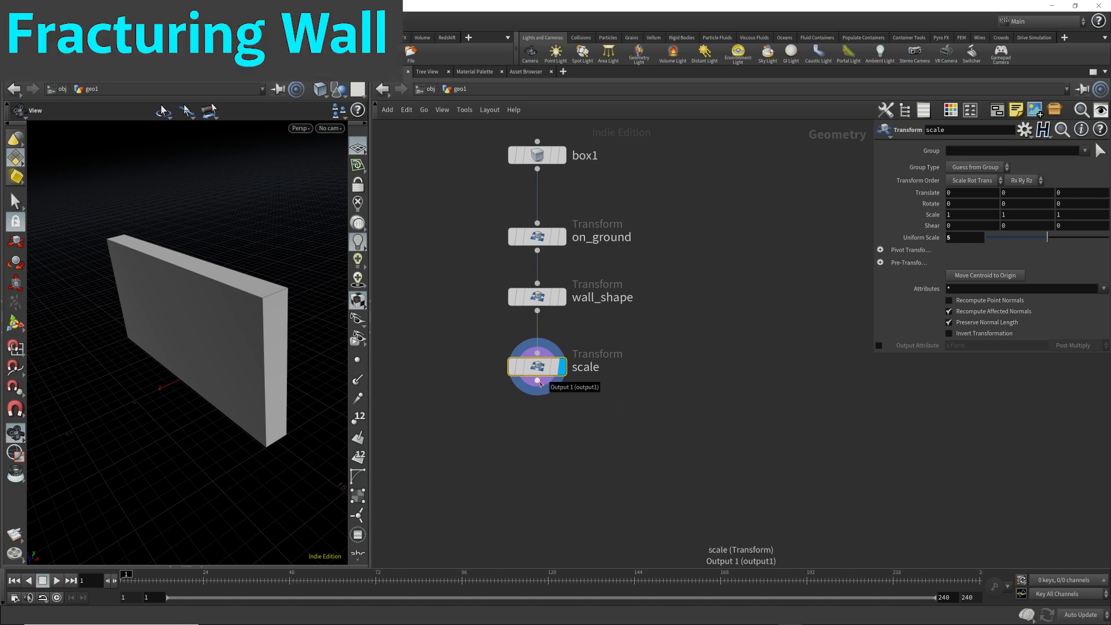
left_click(539, 383)
key("Tab")
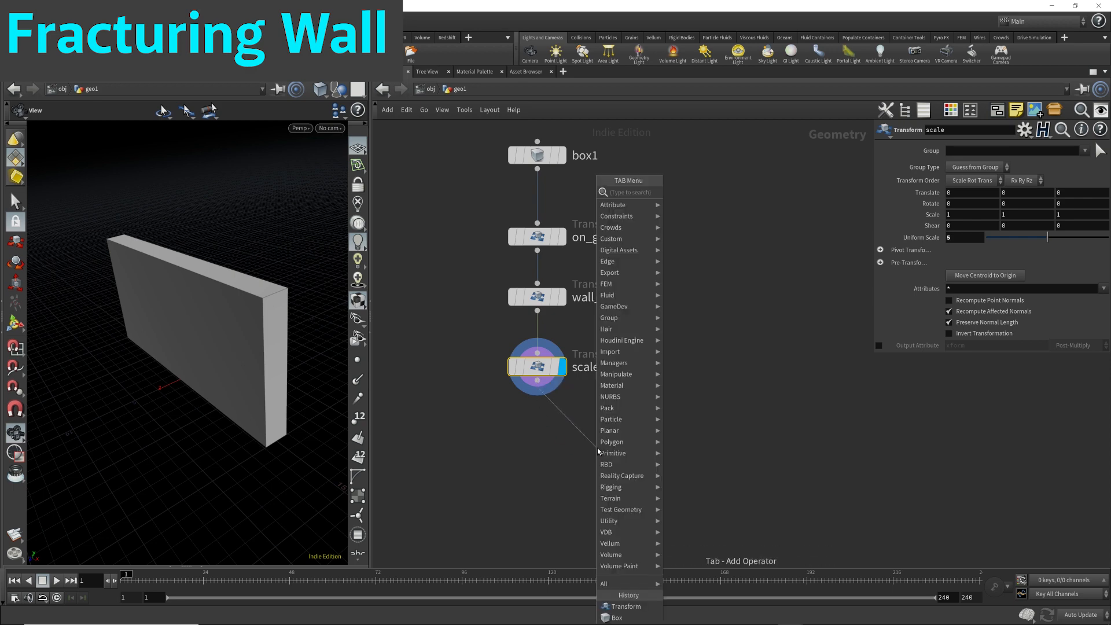
type("iso")
key("Return")
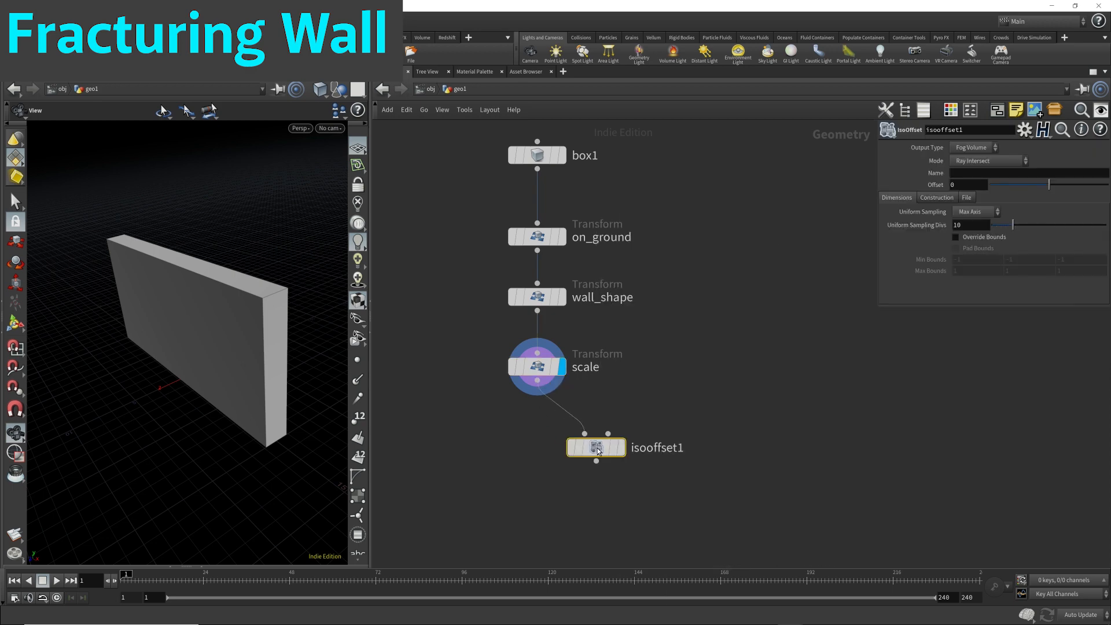
left_click(621, 451)
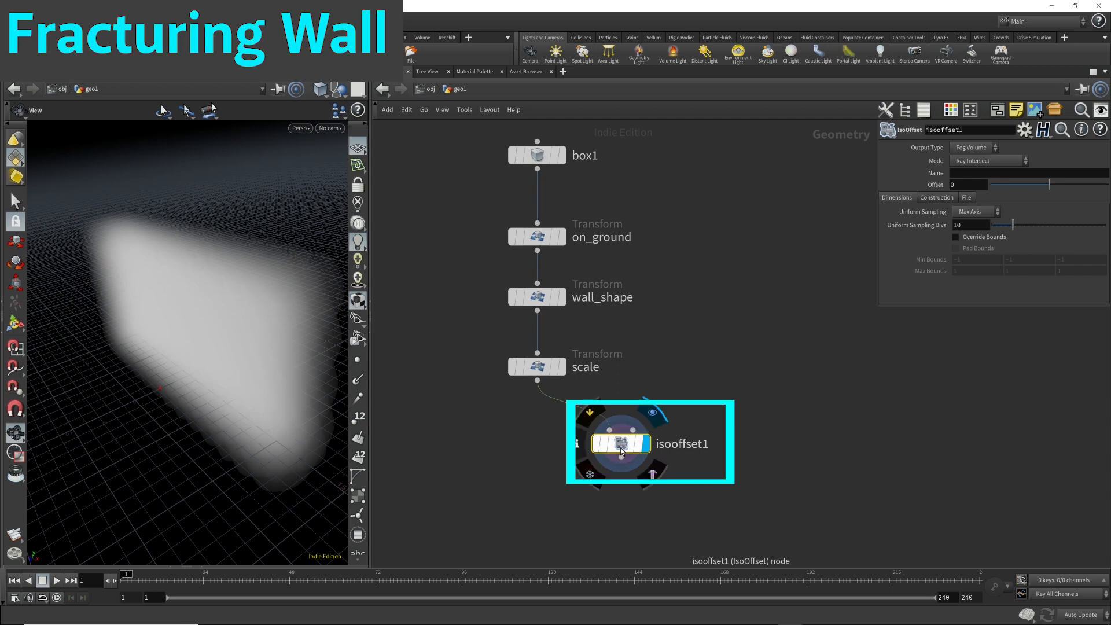
middle_click(638, 417)
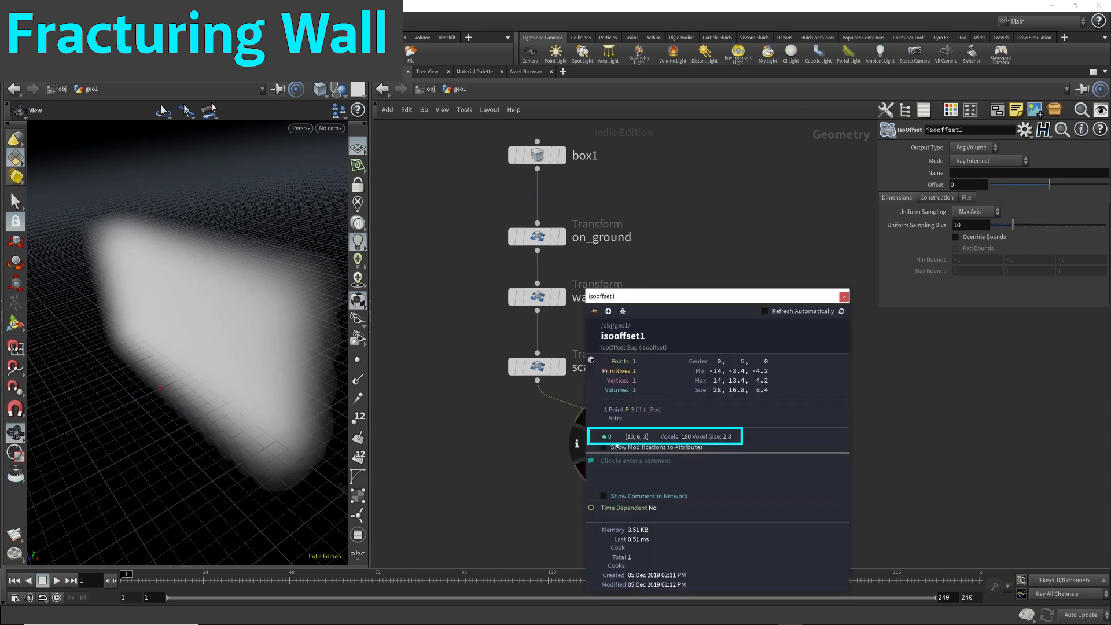
left_click(844, 297)
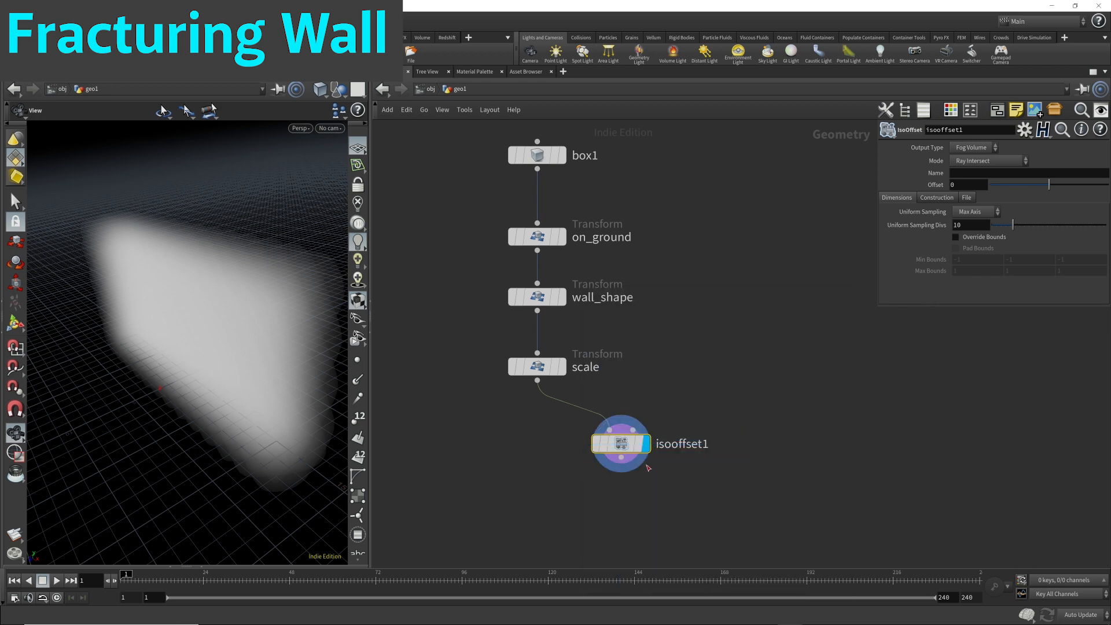
Step: Append a Scatter node to the IsoOffset node's output and display its points
left_click(622, 458)
key("Tab")
type("scat")
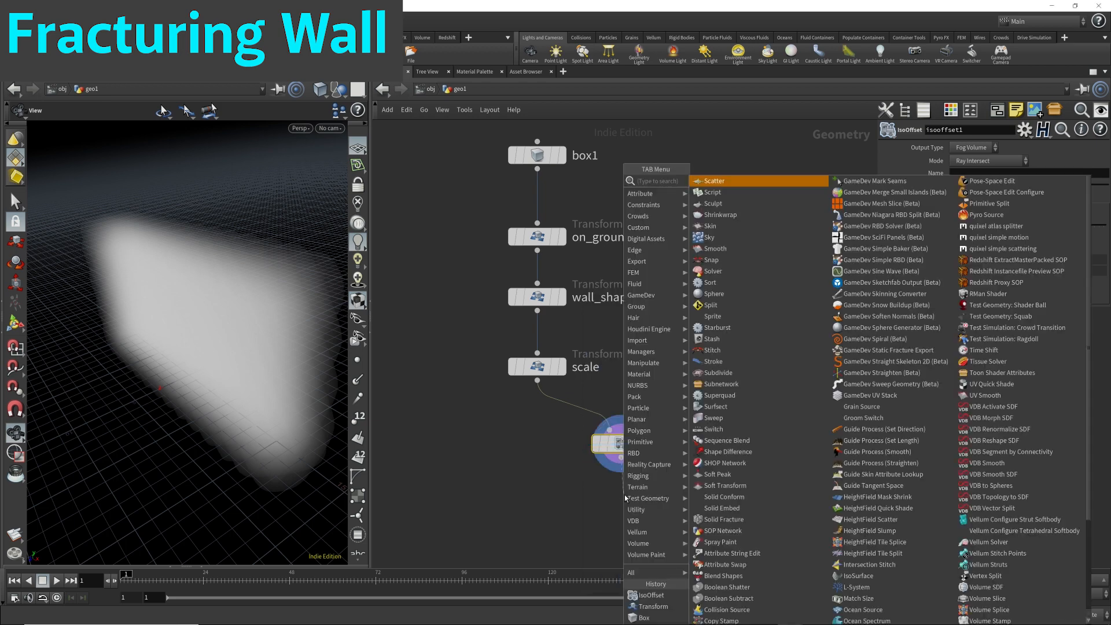
key("Return")
left_click(623, 498)
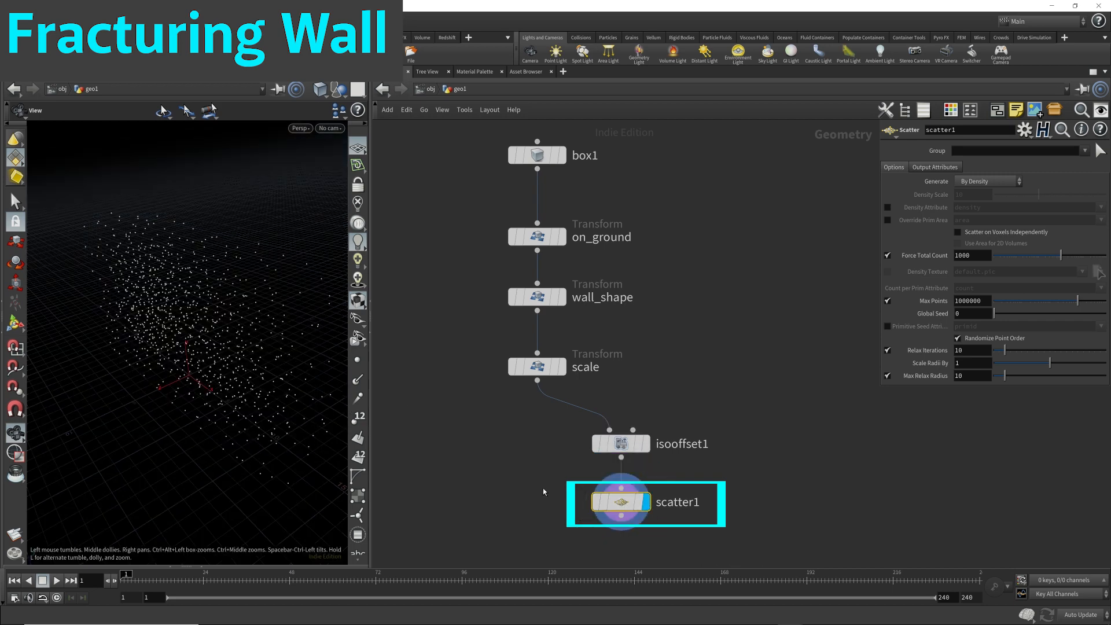
Step: Add a Voronoi Fracture node fed by the scale node's wall geometry and display it
middle_click_drag(543, 488, 549, 325)
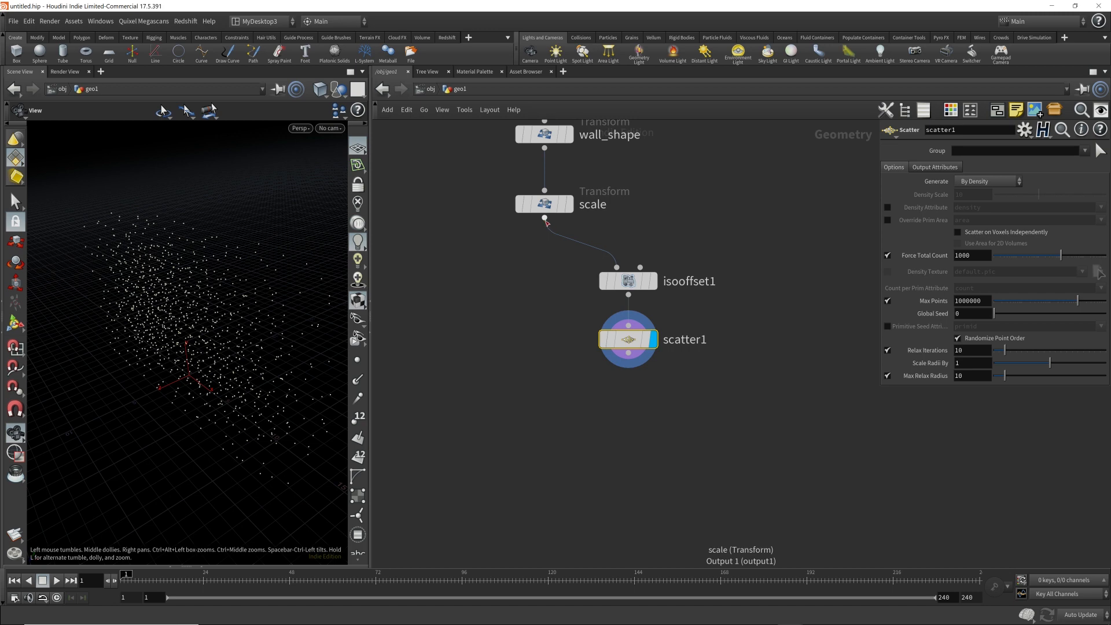
left_click_drag(546, 220, 546, 420)
key("Escape")
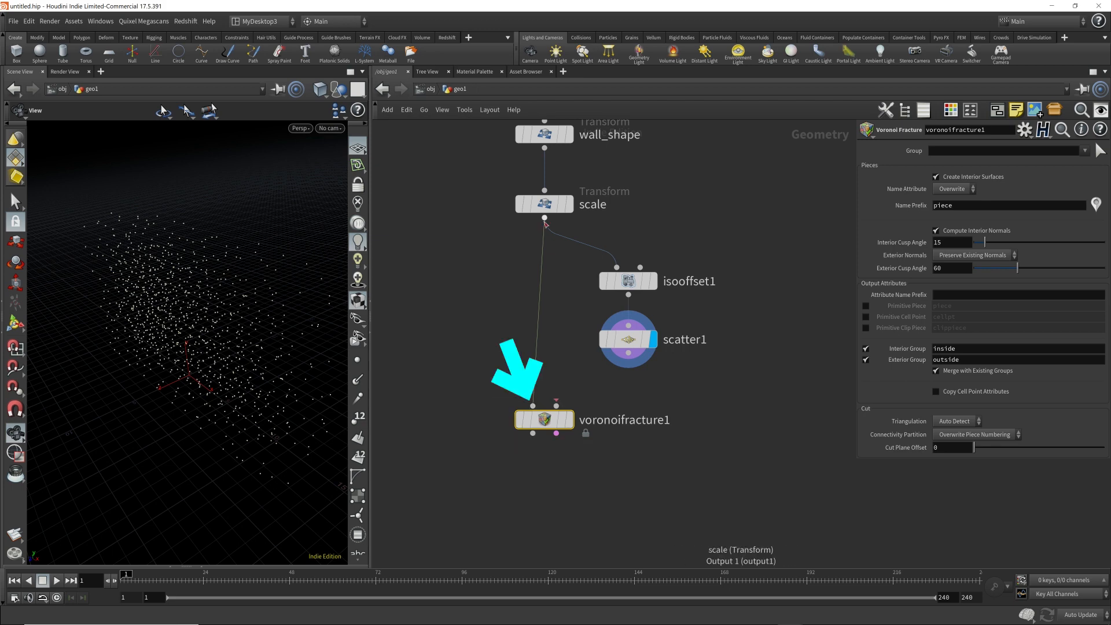
left_click(569, 204)
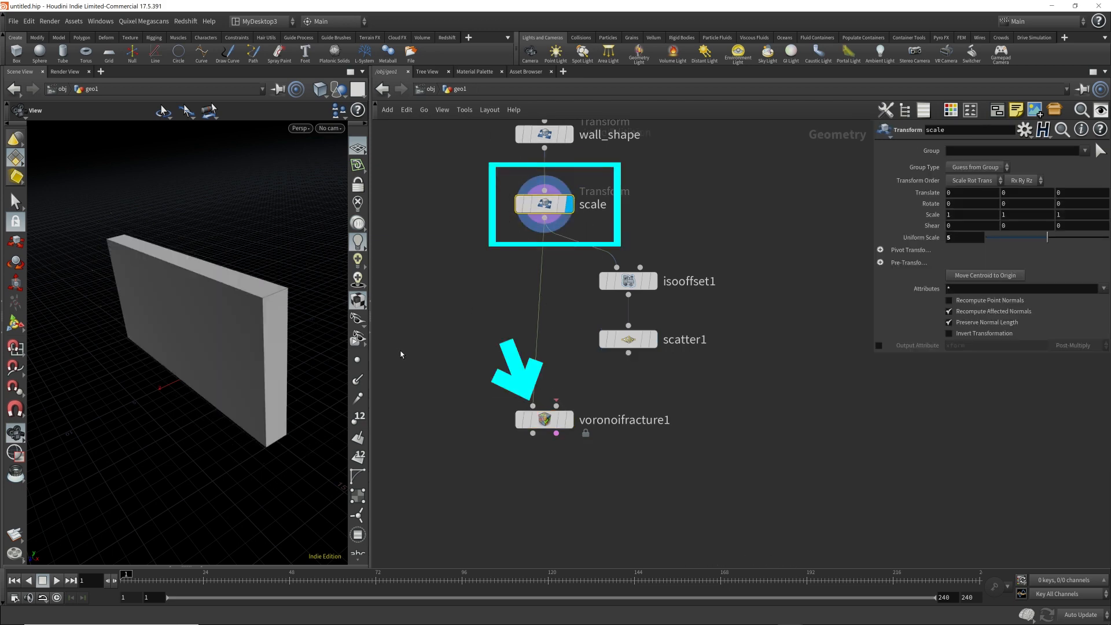
left_click(544, 419)
left_click(570, 420)
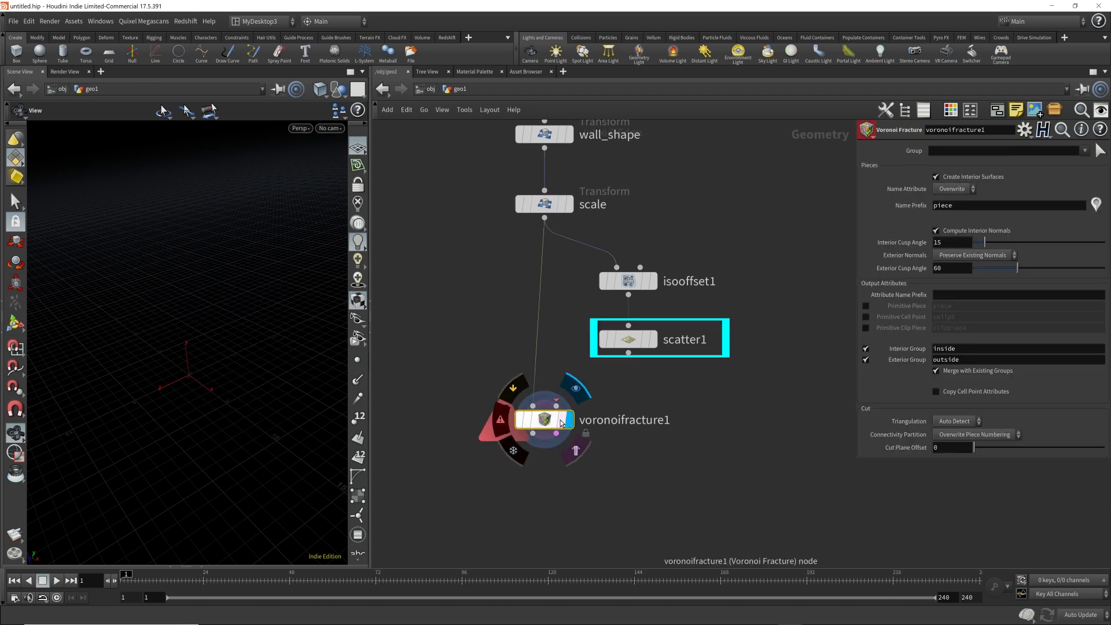
Step: Connect scatter1 to the Voronoi Fracture node's second input and view the fractured wall from the front
left_click(629, 354)
left_click(556, 406)
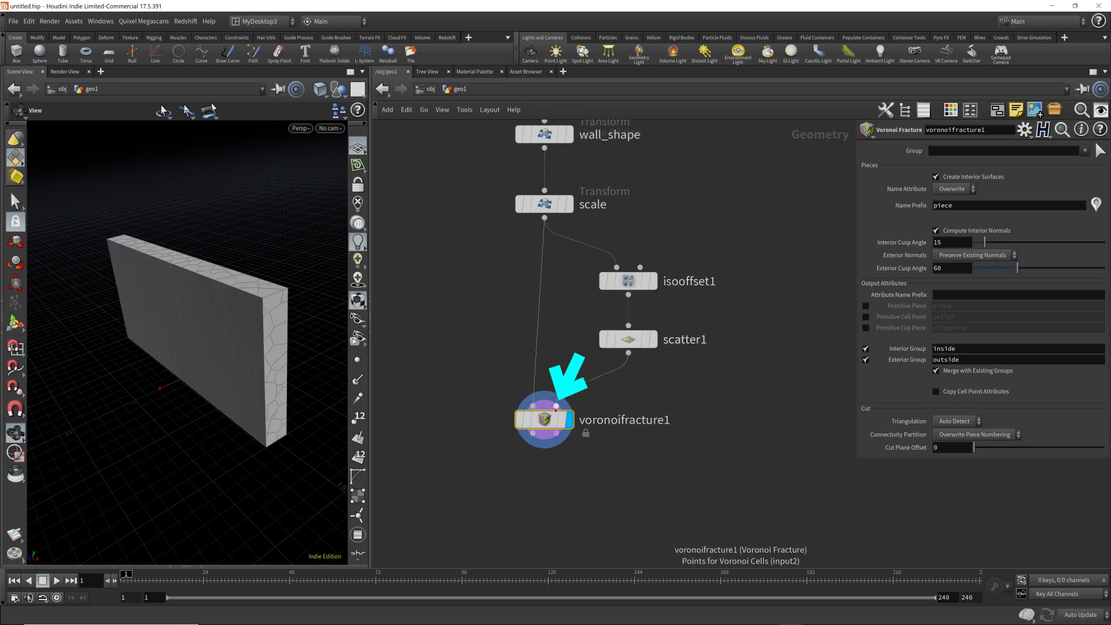
left_click_drag(226, 371, 264, 366)
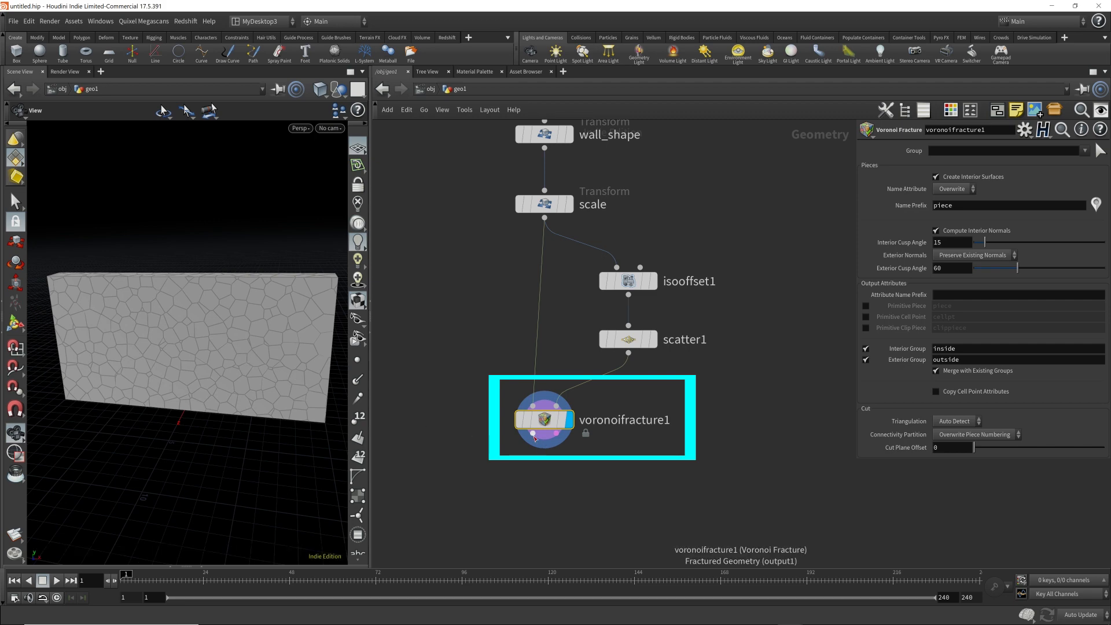
Step: Branch an Exploded View node off the Voronoi Fracture node's first output and place it to the side
left_click(534, 433)
key("Tab")
type("explod")
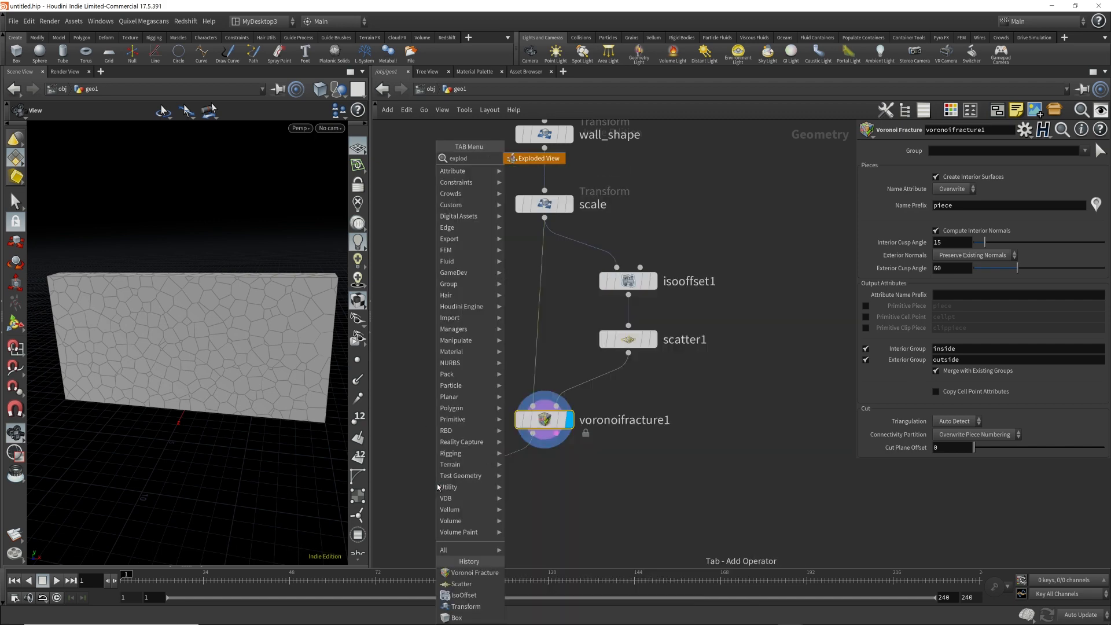
key("Return")
left_click(414, 501)
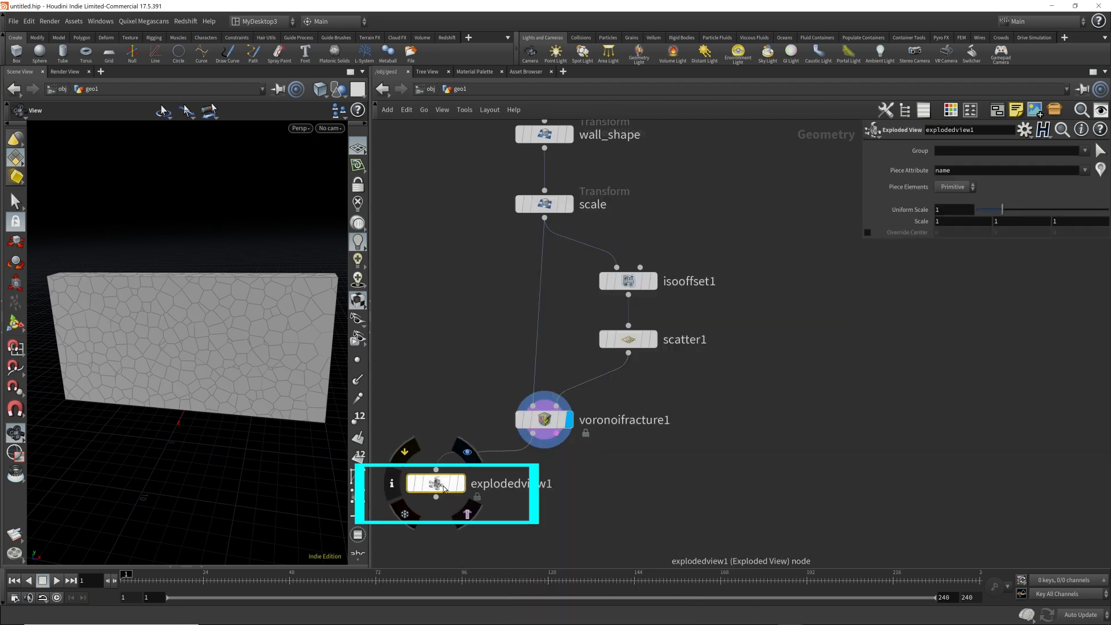
Step: Color the Exploded View node black and display the separated wall pieces
key("c")
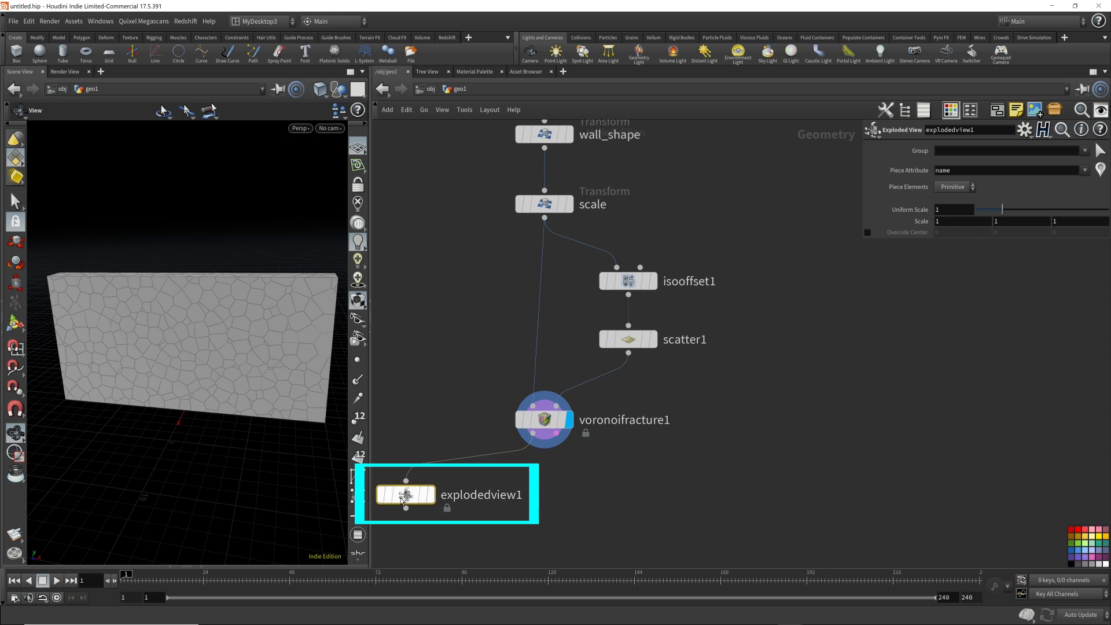
left_click(1072, 566)
left_click(430, 495)
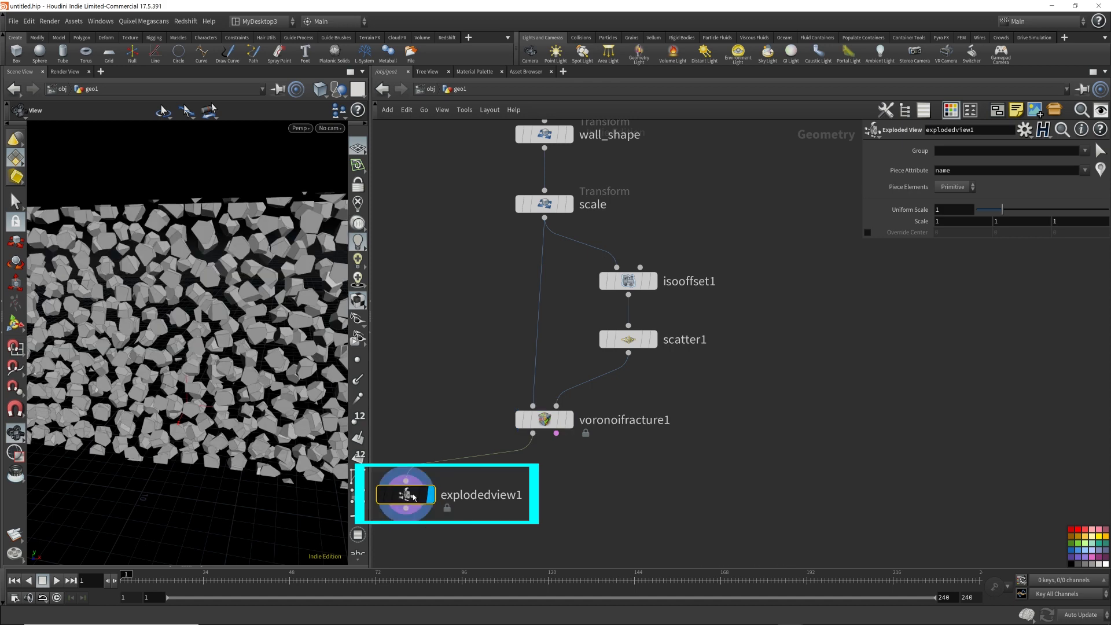
left_click_drag(149, 365, 226, 356)
middle_click_drag(678, 490, 702, 338)
key("c")
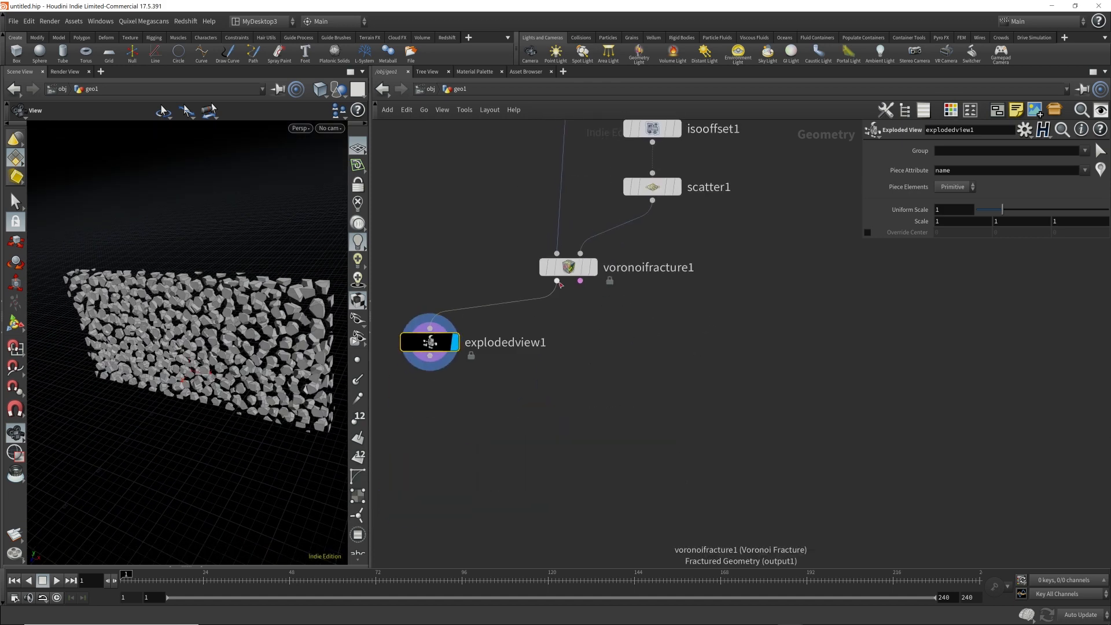
Step: Add a Null node fed by the Voronoi Fracture node's first output and display it
left_click(557, 281)
key("Tab")
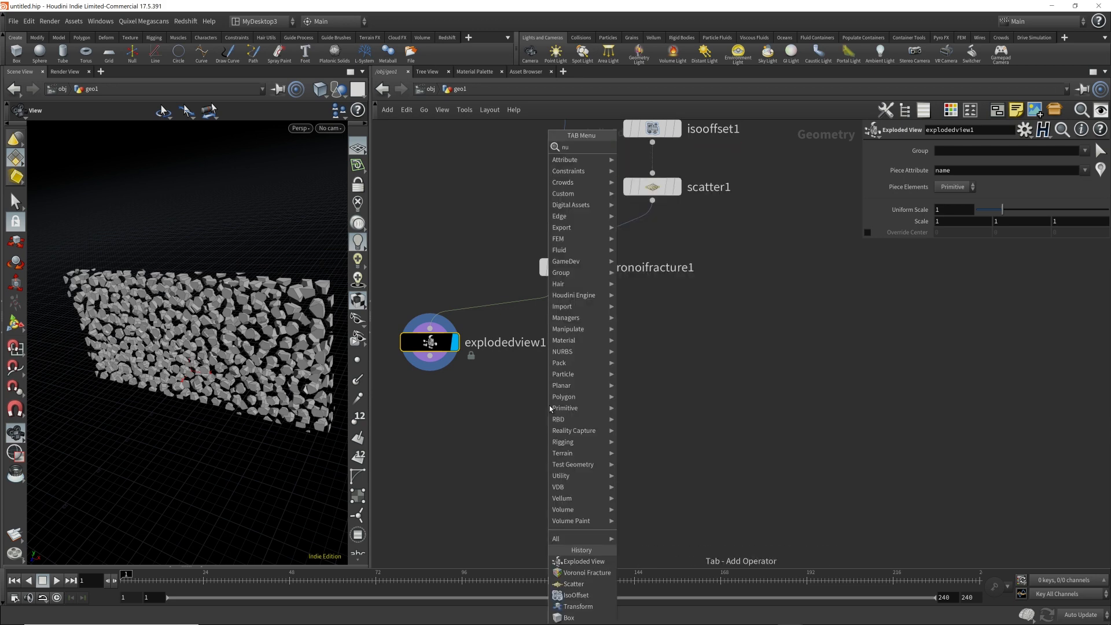
type("null")
key("Return")
left_click(550, 406)
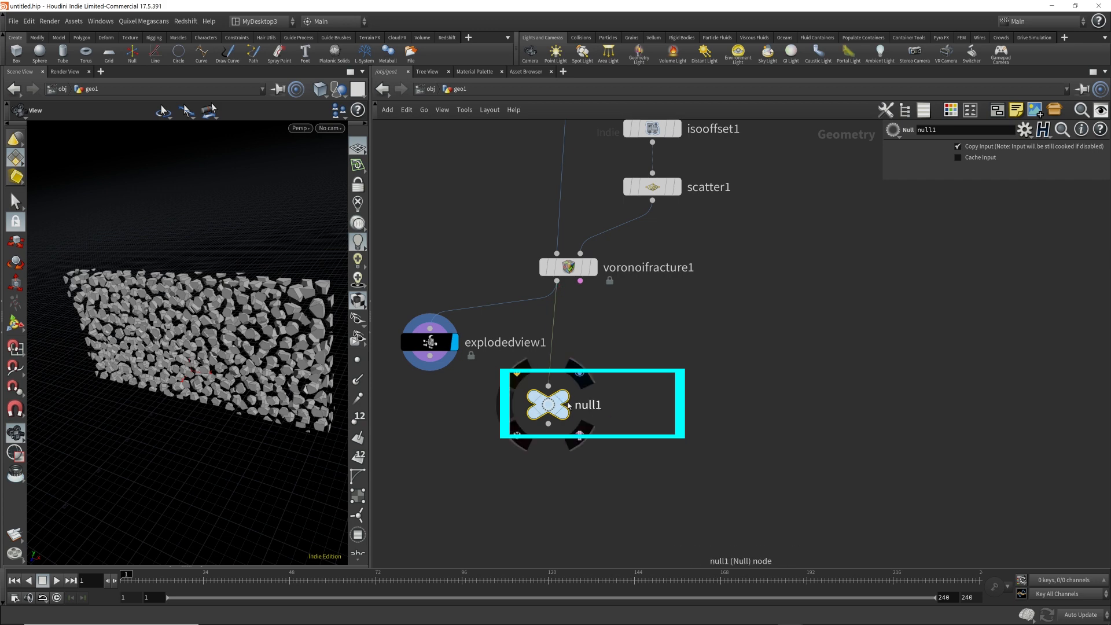
left_click(580, 381)
Step: Rename the Null node on the fractured geometry output OUT_geometry
double_click(587, 405)
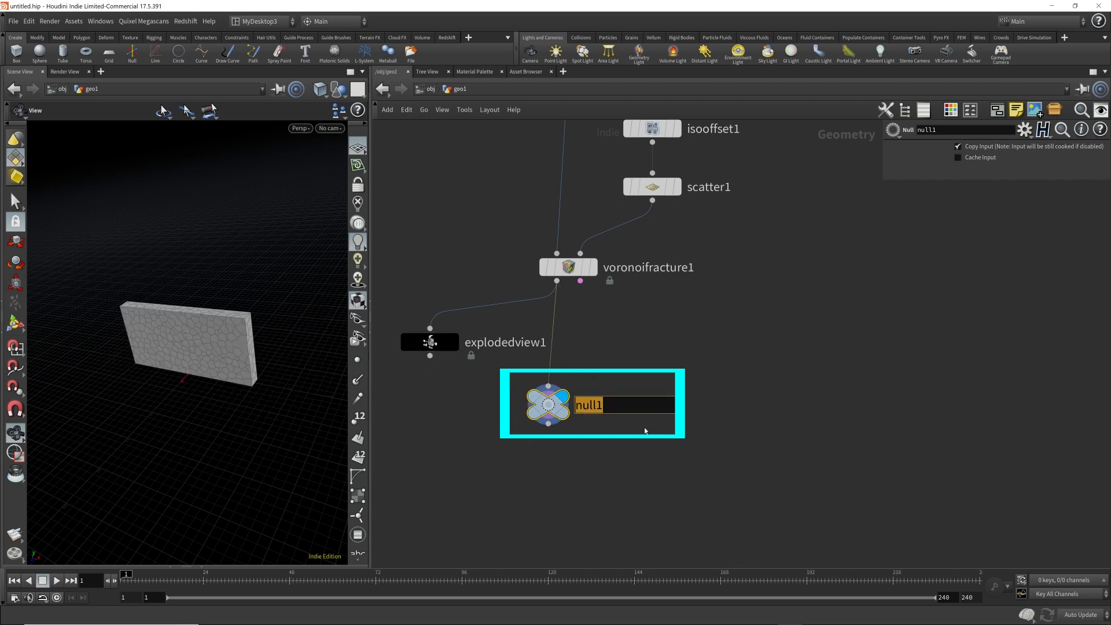
type("OUT_geometry")
key("Return")
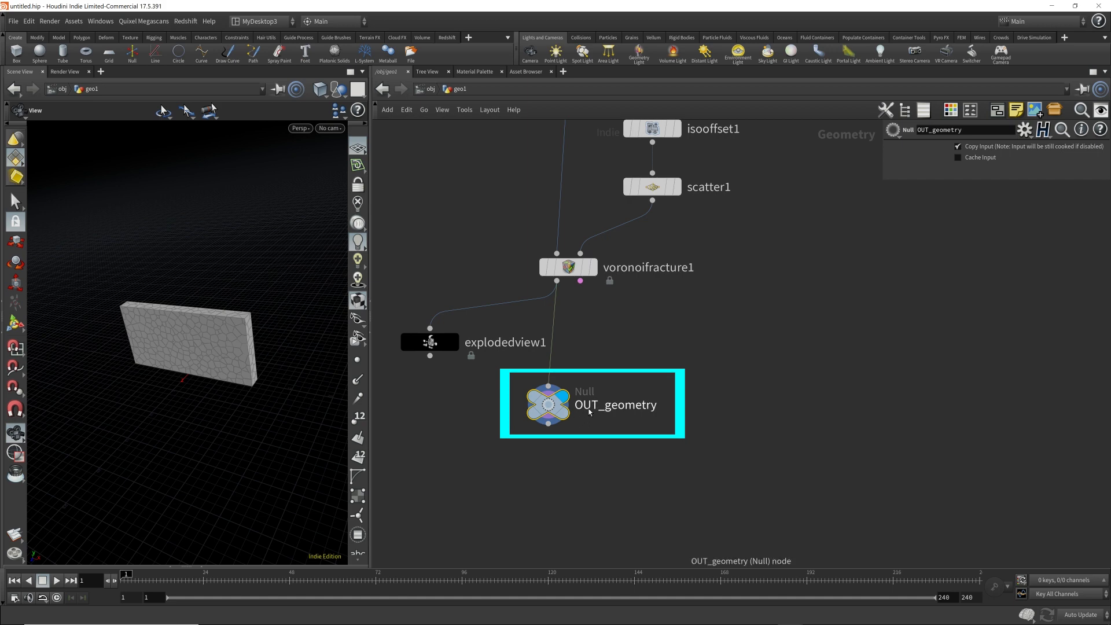
Step: Add another Null node fed by the Voronoi Fracture node's second output
left_click_drag(580, 281, 717, 371)
key("Tab")
type("null")
key("Return")
key("Return")
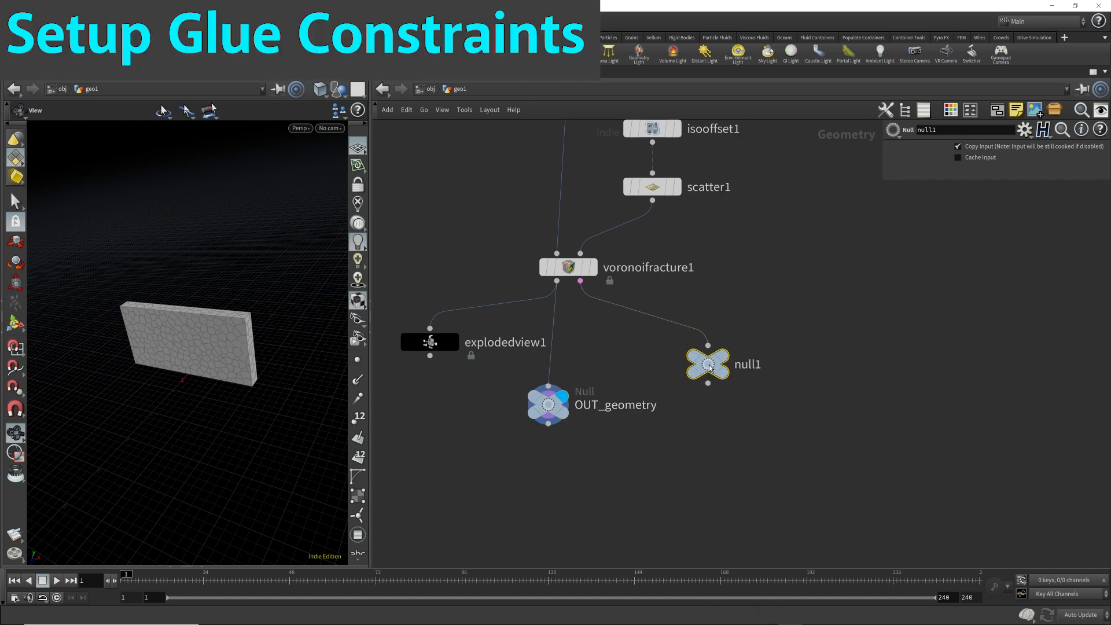
Step: Rename the second Null node OUT_constraints and line it up beside OUT_geometry
double_click(746, 365)
type("OUT_")
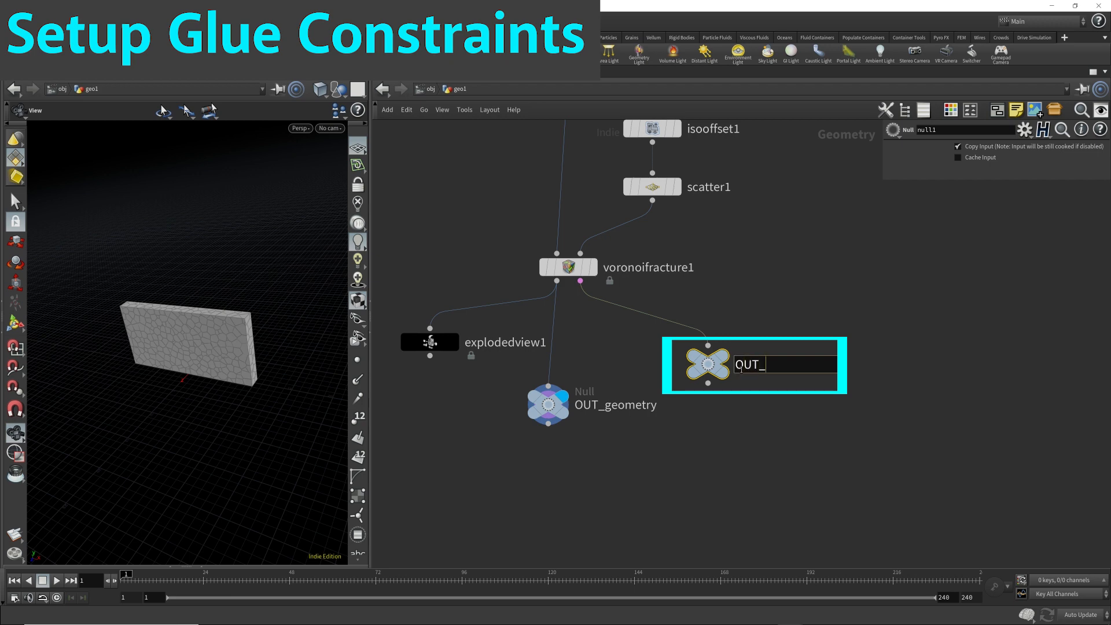
type("constraints")
key("Return")
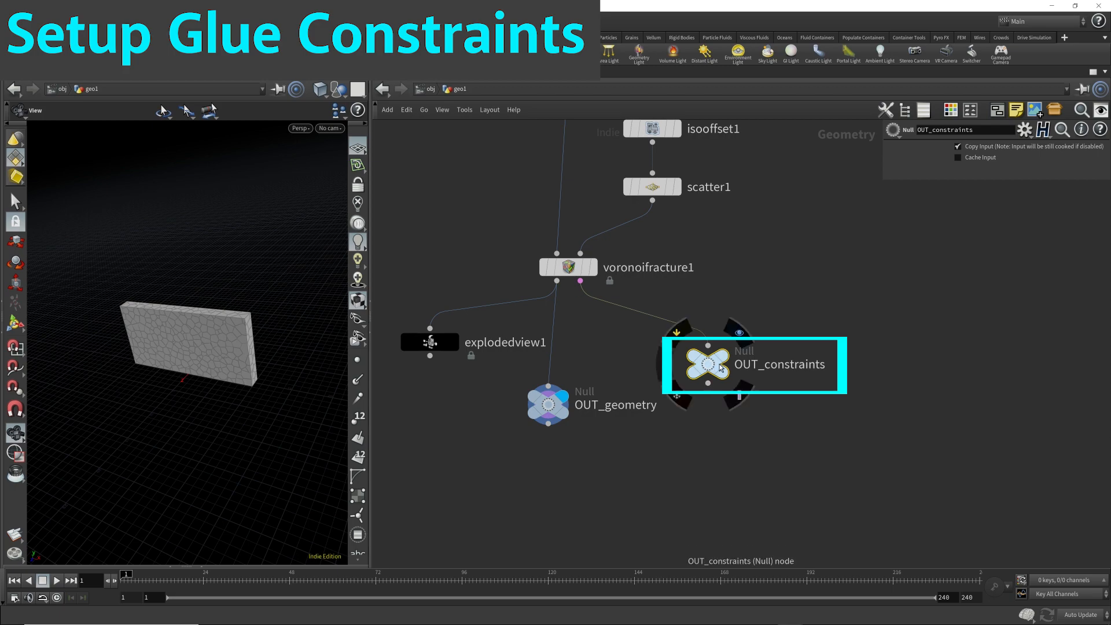
left_click_drag(713, 368, 712, 405)
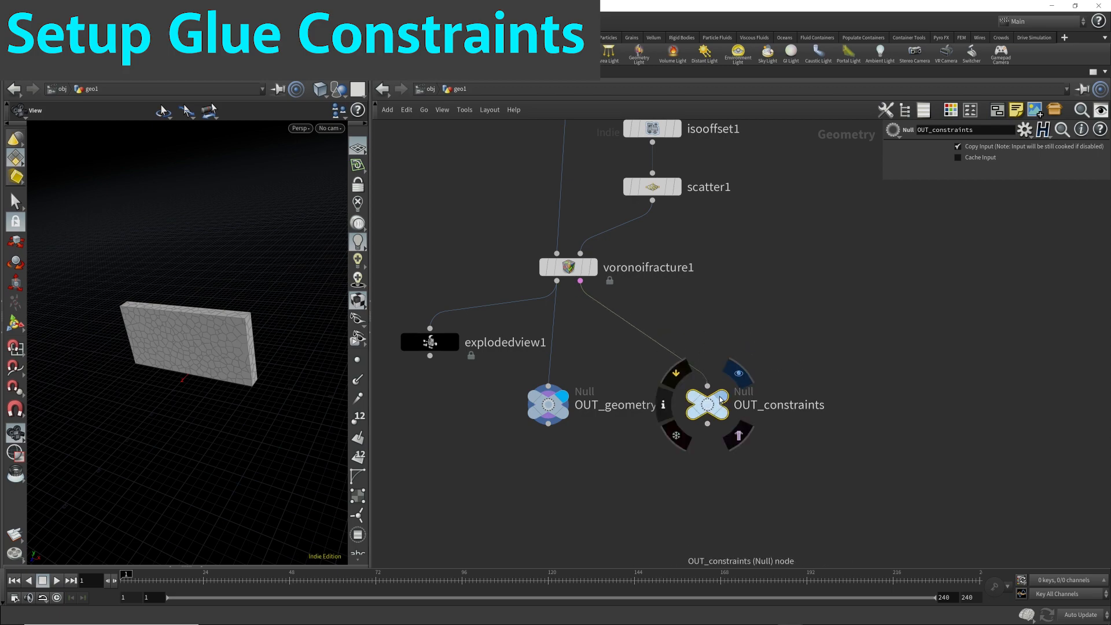
Step: Display the OUT_constraints node and view the wall's constraint network from the front
key("r")
left_click_drag(160, 358, 298, 330)
scroll(302, 329, "up", 5)
scroll(302, 327, "up", 3)
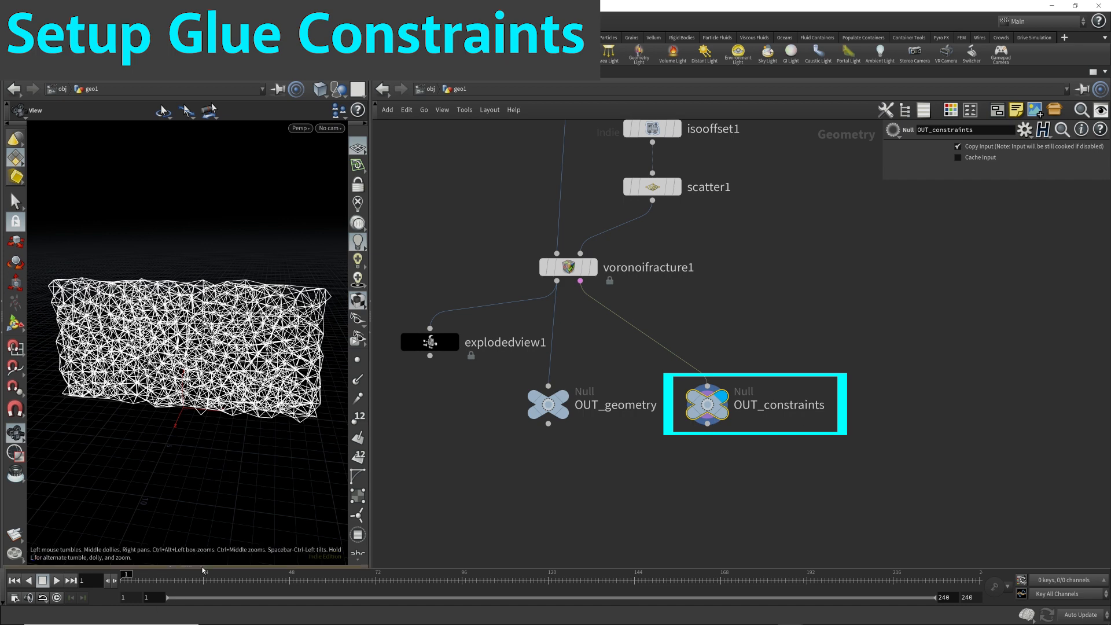
Step: Show the primitive attributes of OUT_constraints in an enlarged Geometry Spreadsheet below the viewport
left_click(202, 568)
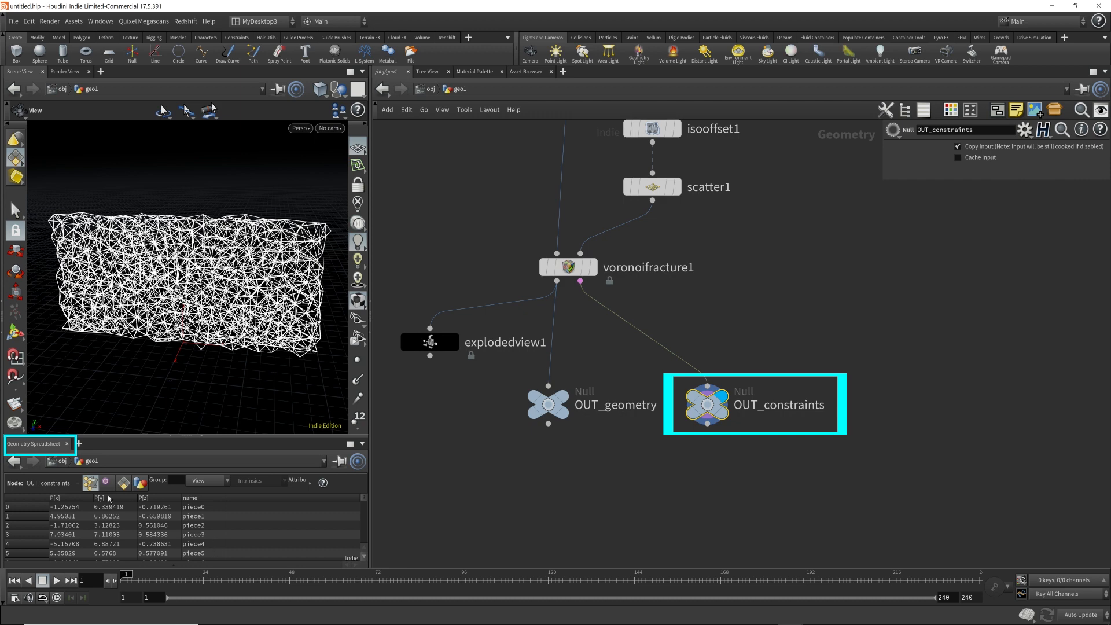
left_click(124, 483)
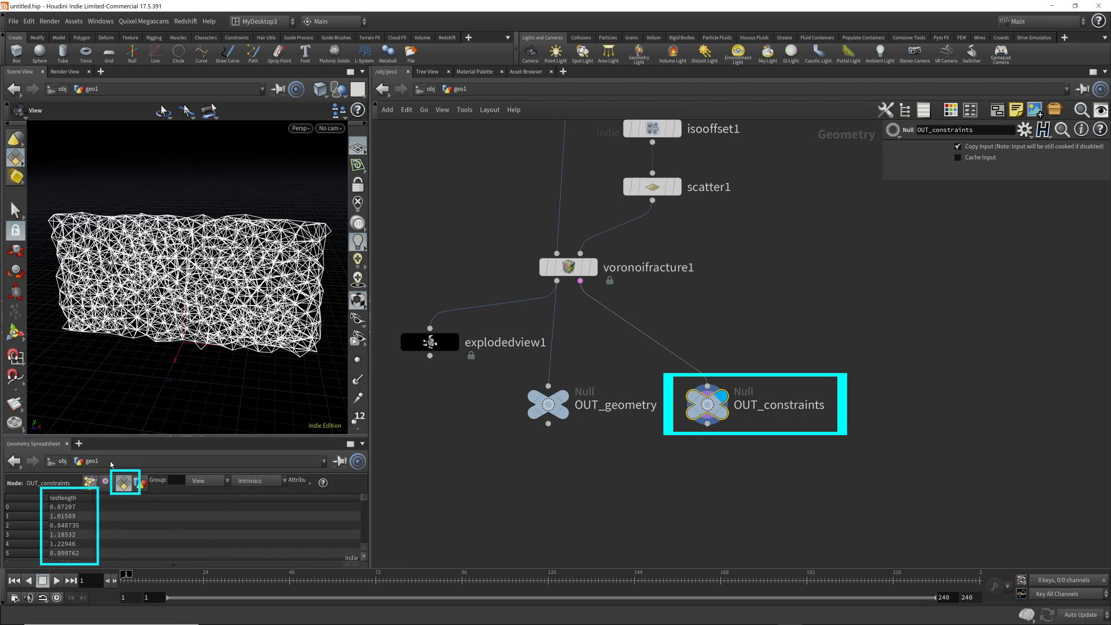
left_click_drag(218, 440, 218, 389)
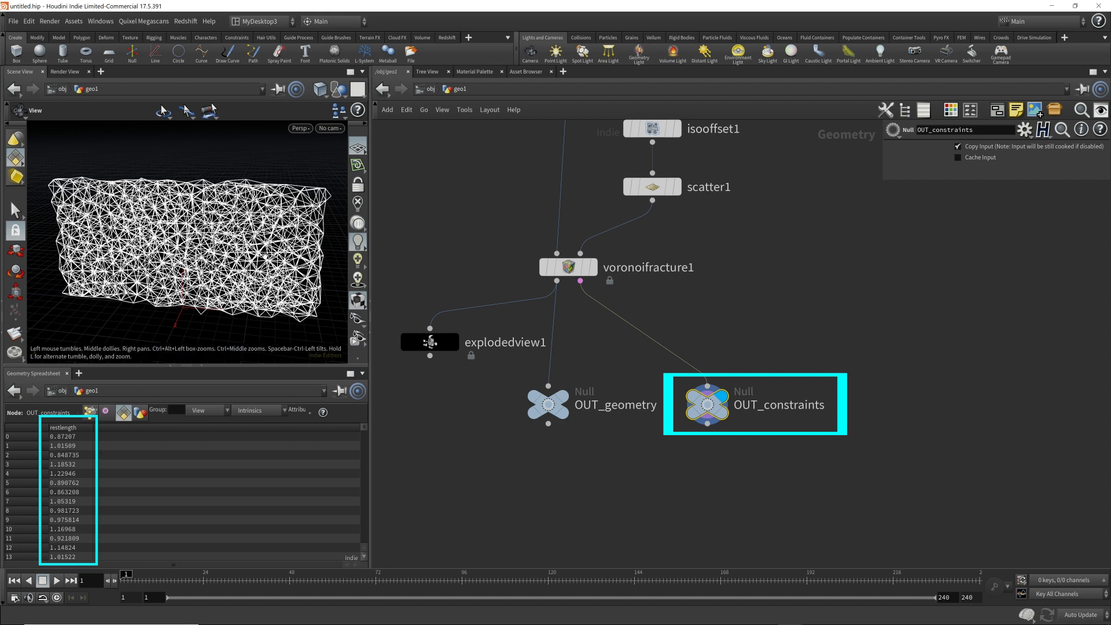
Step: Insert an Attribute Create node between the Voronoi Fracture node's second output and OUT_constraints
mouse_move(712, 407)
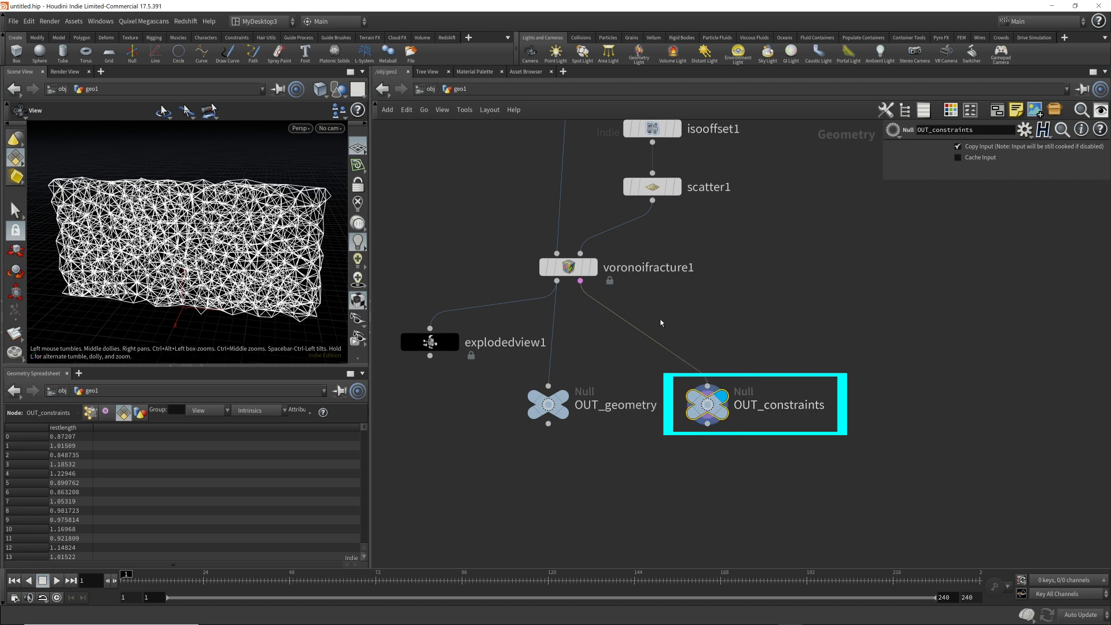
key("Tab")
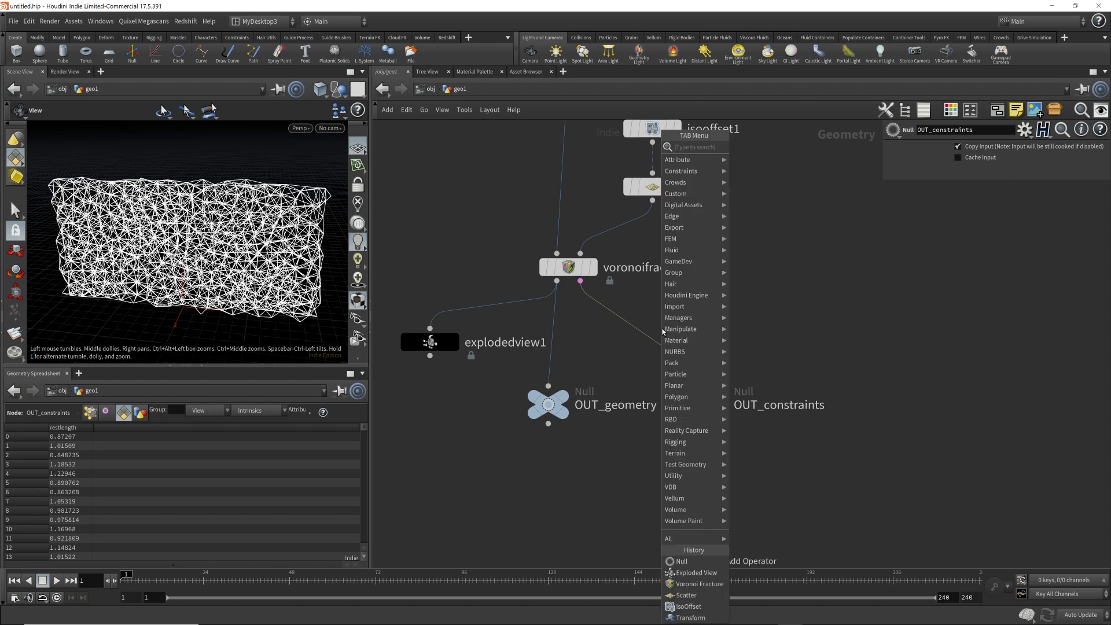
type("attribute crea")
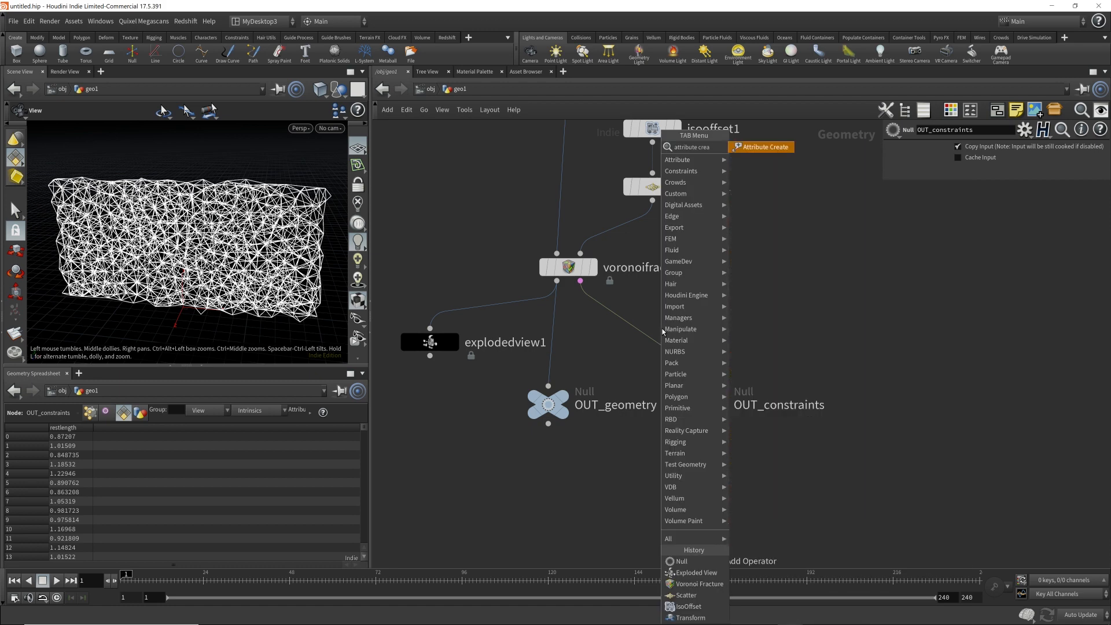
key("Return")
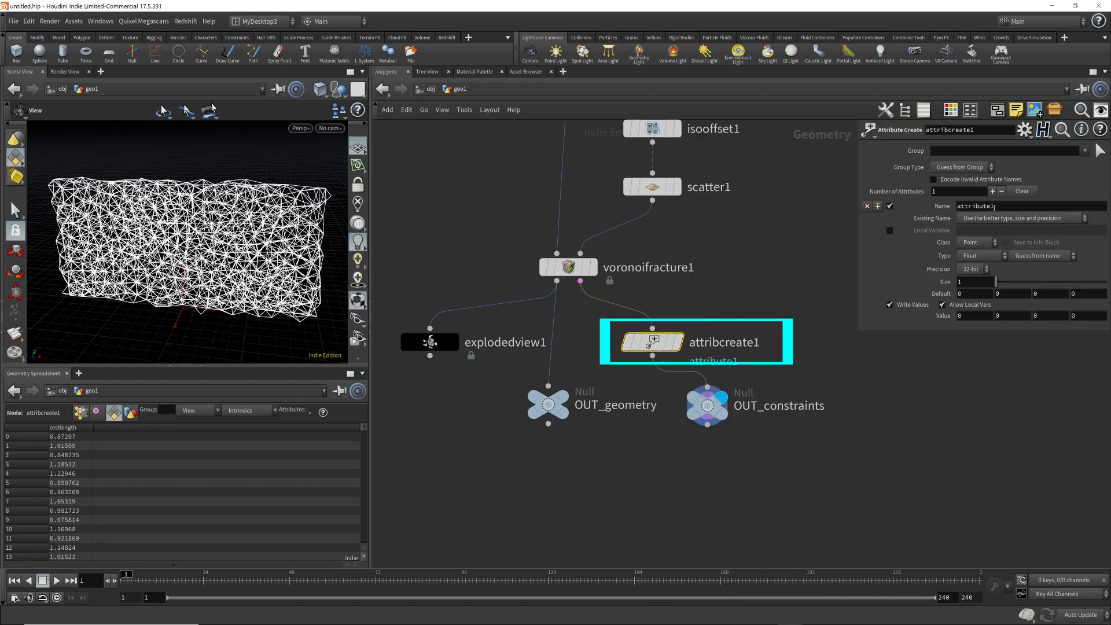
Step: Name the created attribute constraint_name and set its class to Primitive
type("constrain")
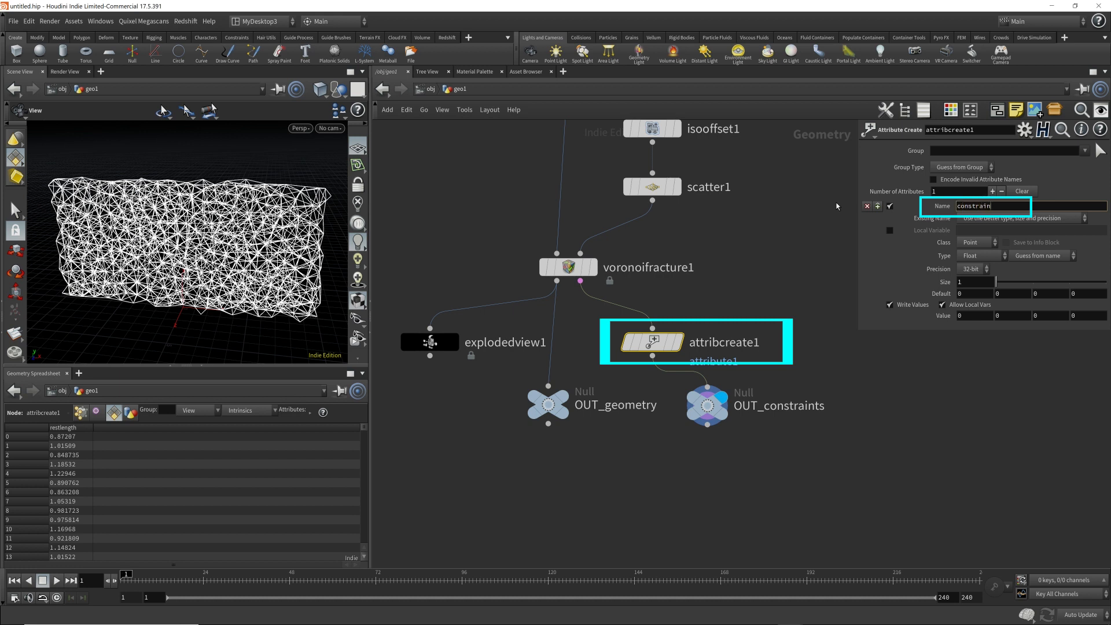
type("t_name")
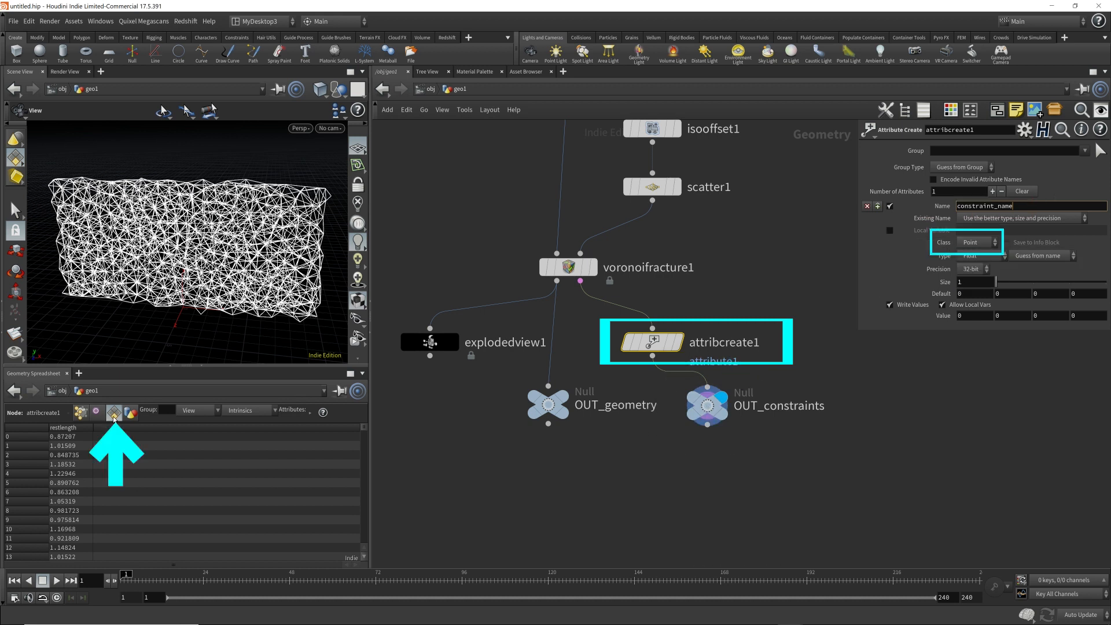
left_click(987, 246)
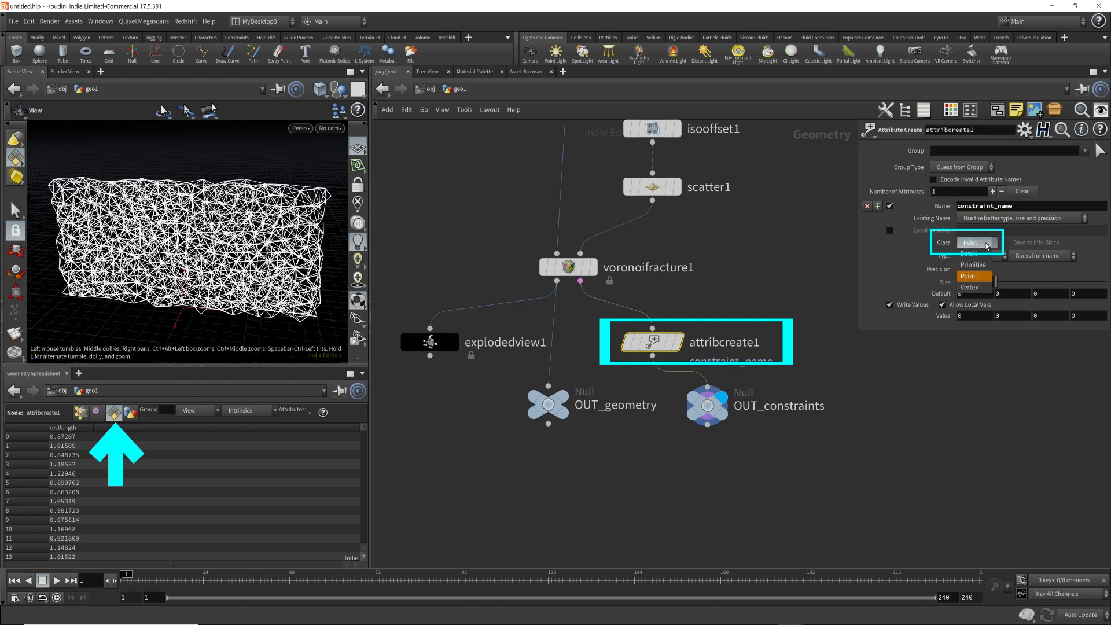
left_click(971, 270)
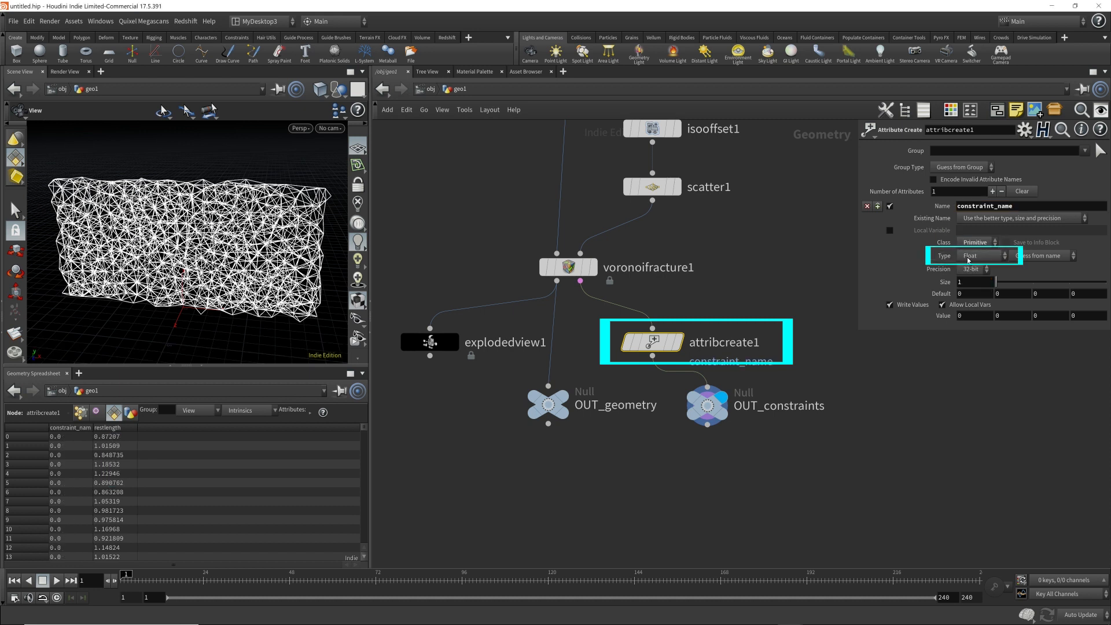
Step: Set the constraint_name attribute's type to String with the value glue
left_click(980, 256)
left_click(969, 301)
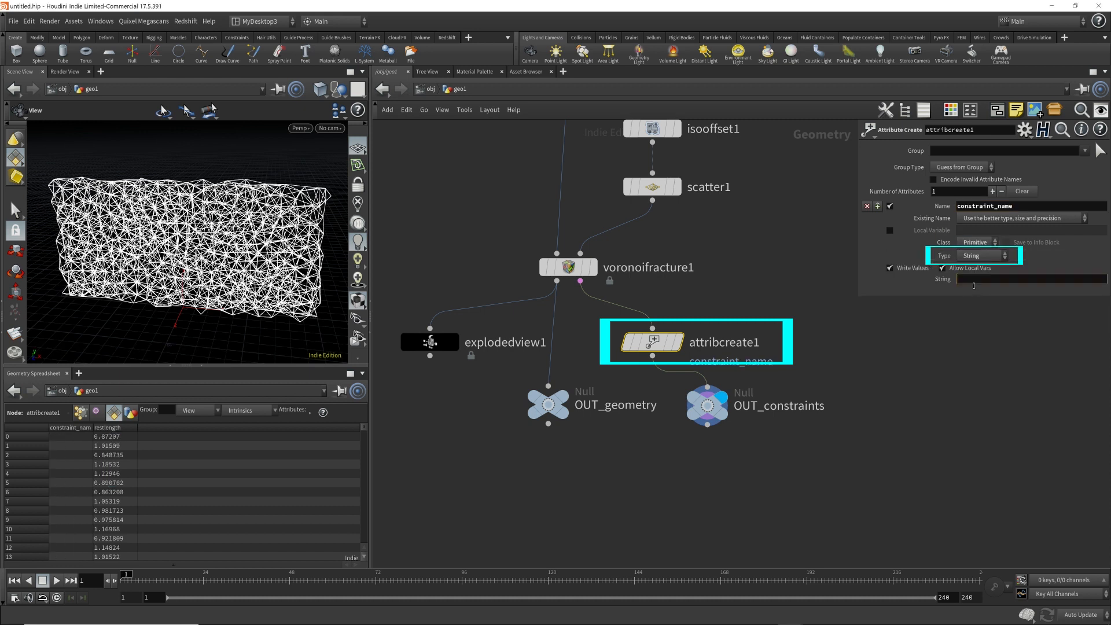
type("gl")
type("ue")
key("Return")
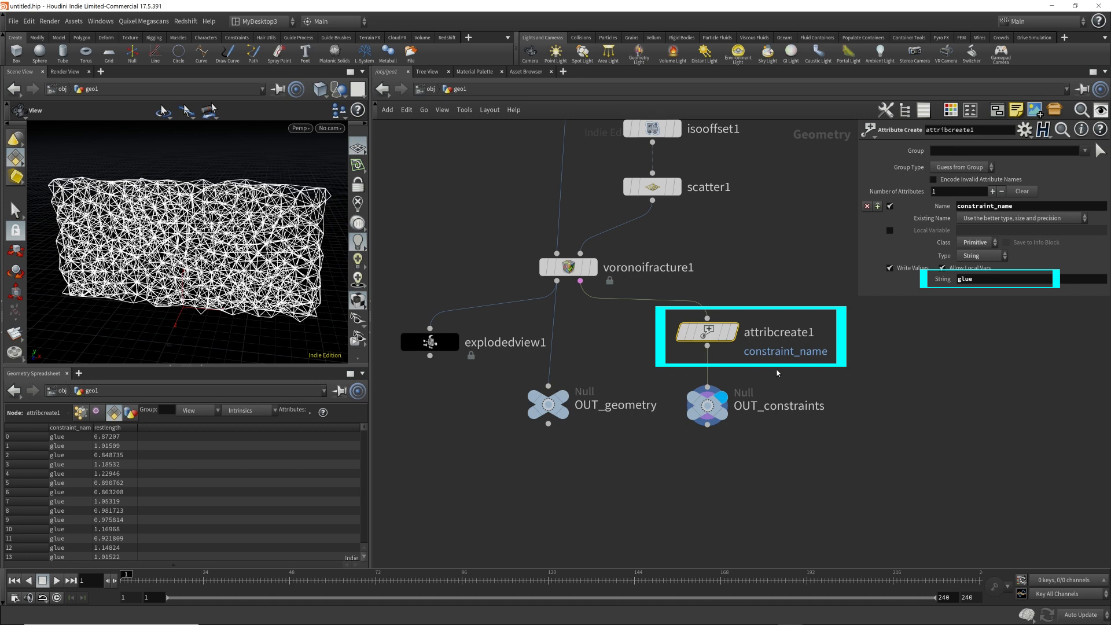
Step: Return to the object level and rename the wall's geometry object Wall
left_click(431, 90)
double_click(586, 301)
type("Wall")
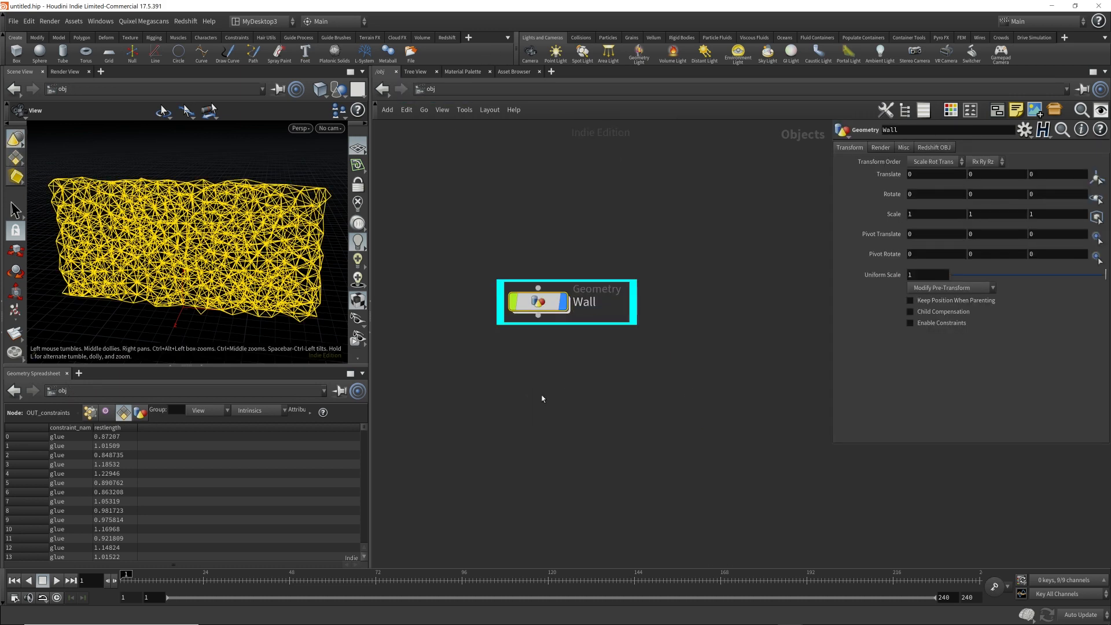
key("Return")
Step: Add a new Geometry object below Wall and name it SIM
key("Tab")
type("geo")
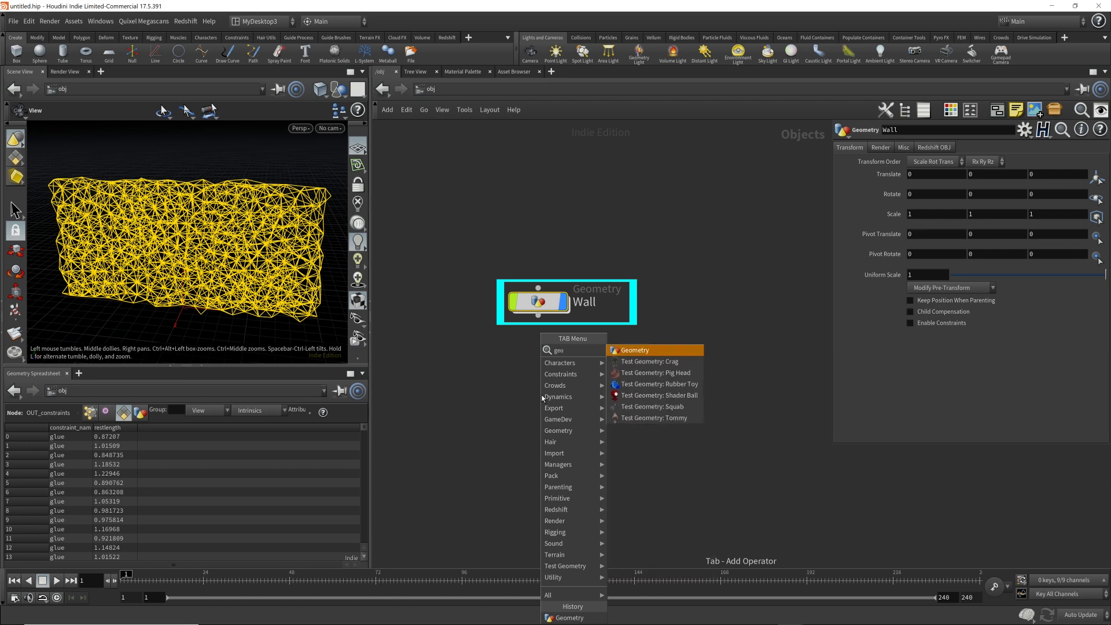
key("Return")
left_click(541, 395)
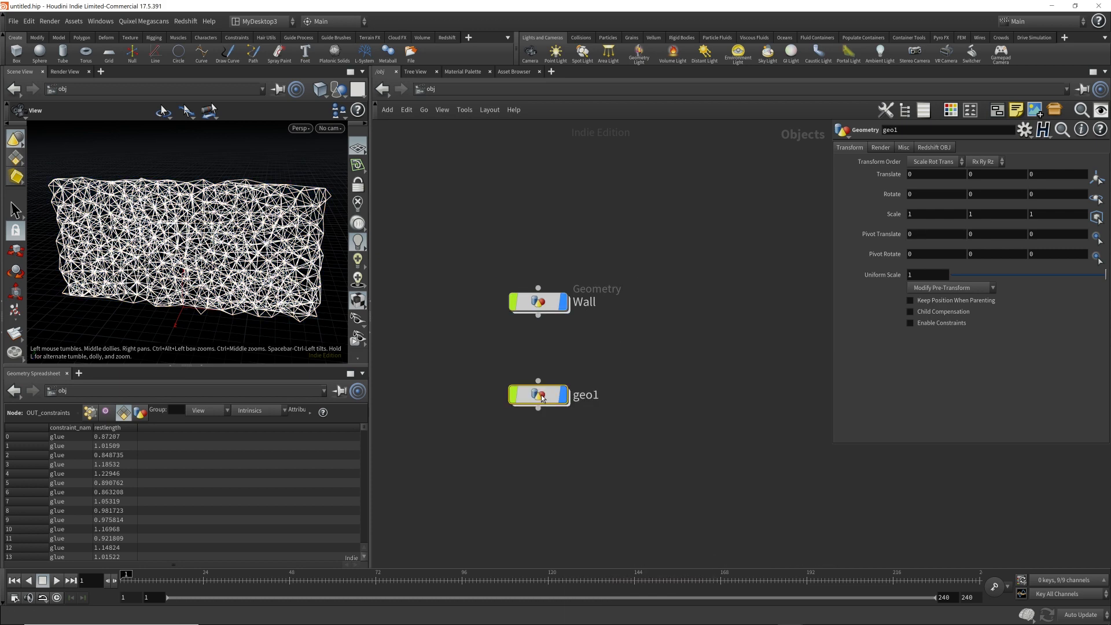
double_click(595, 400)
type("SIM")
key("Return")
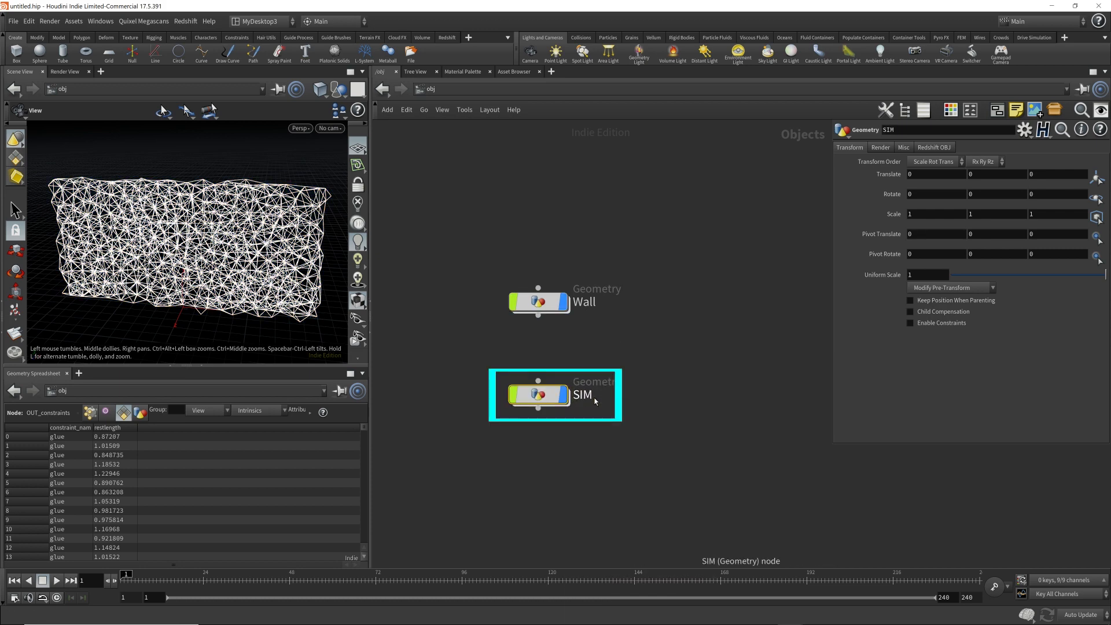
Step: Turn off the display of the SIM object, keeping Wall displayed
mouse_move(565, 402)
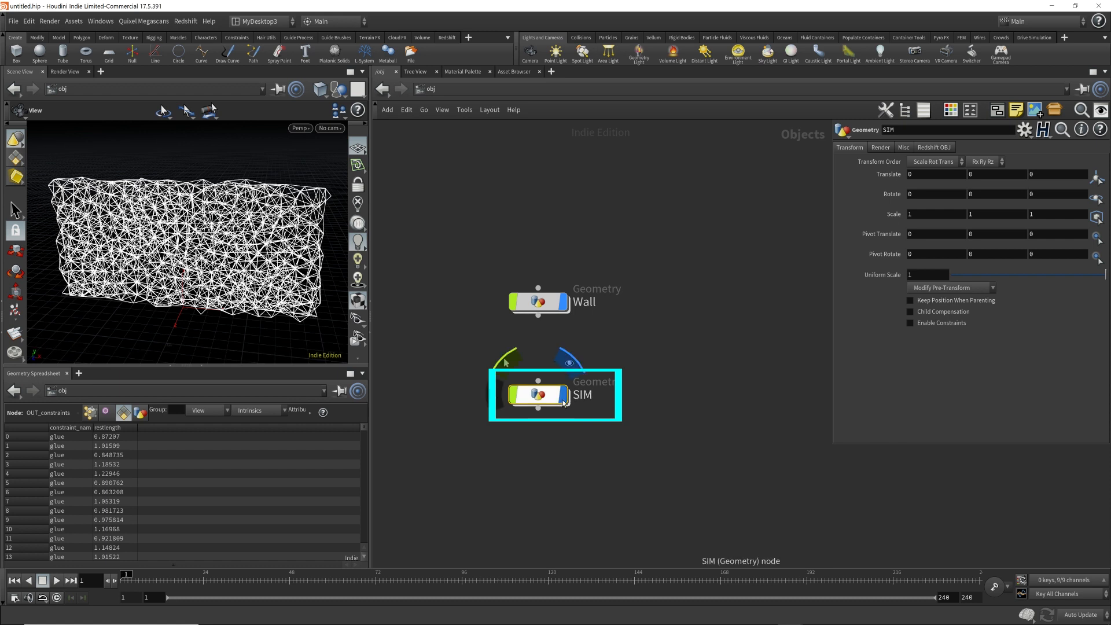
left_click(565, 400)
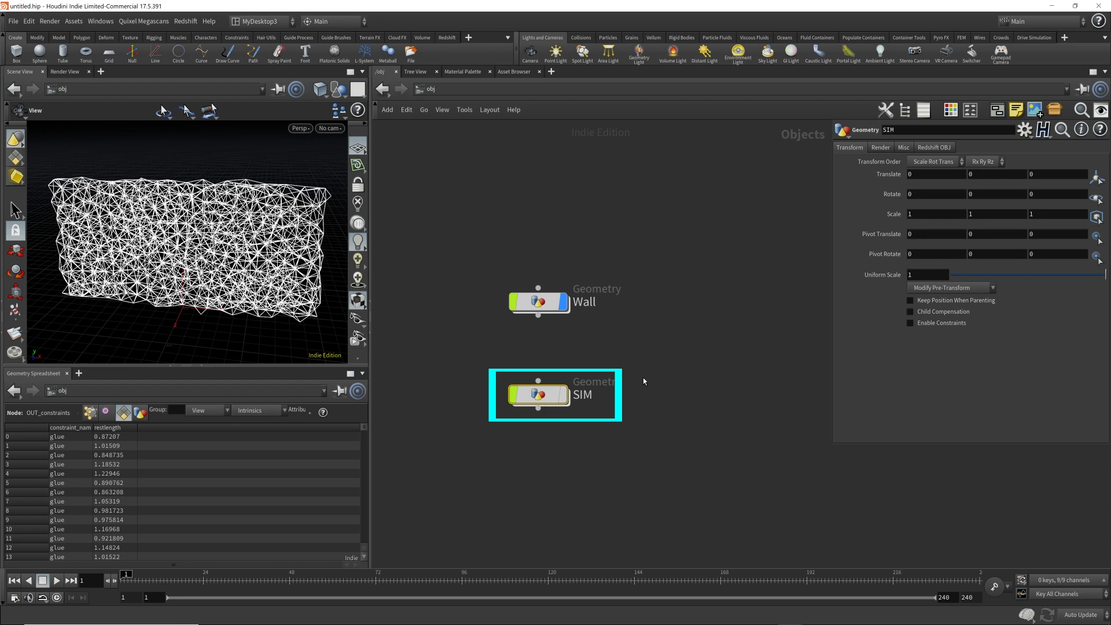
left_click(550, 305)
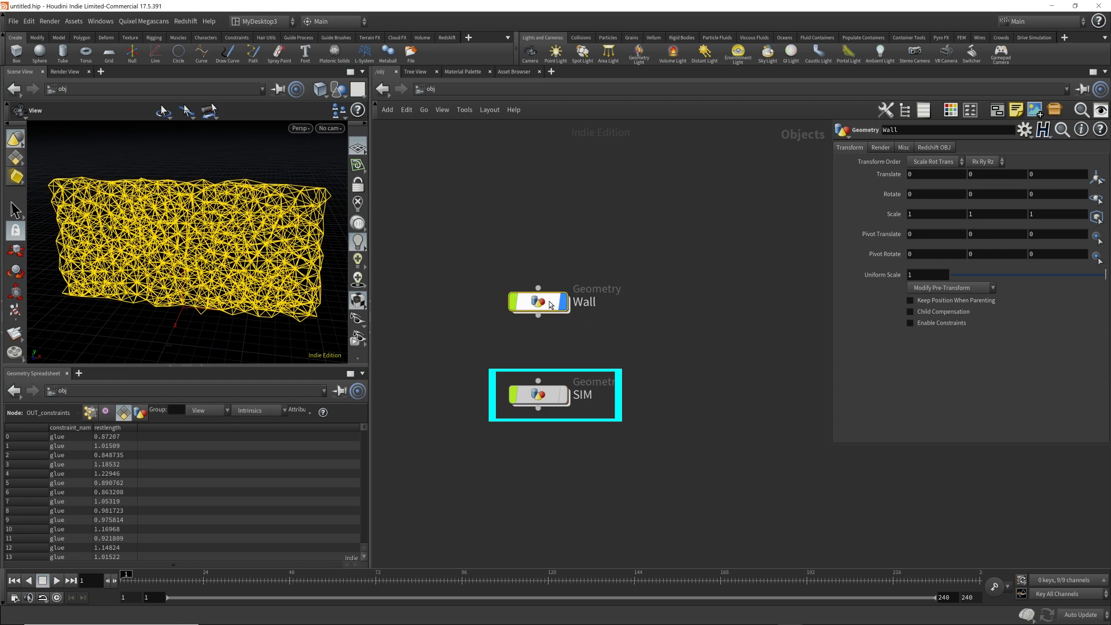
mouse_move(550, 305)
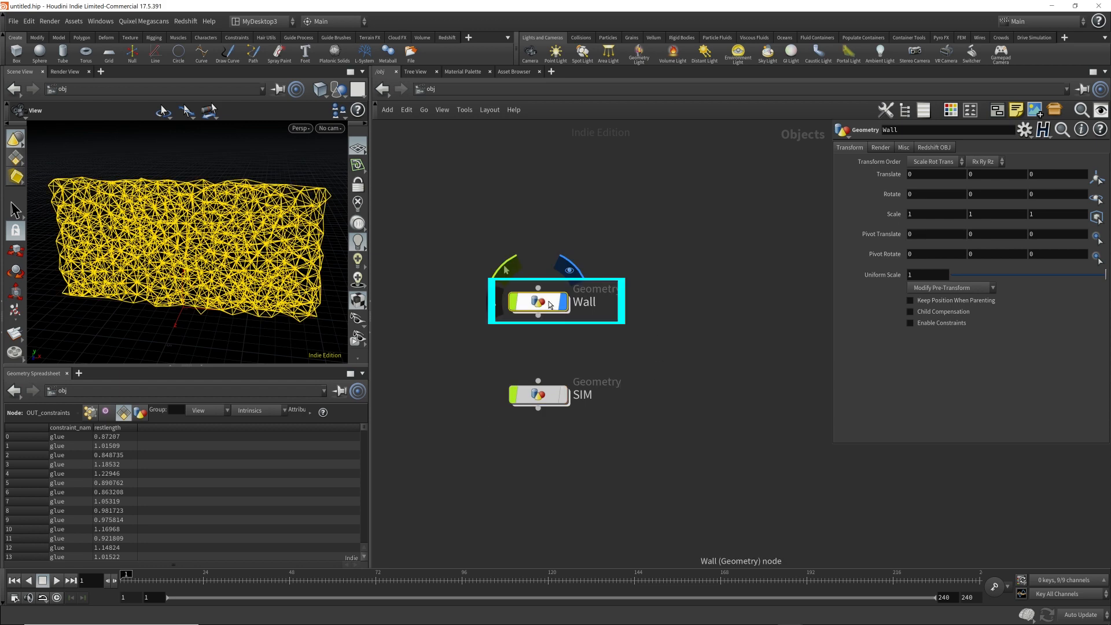
Step: Add a DOP Network node inside the SIM object
left_click(538, 397)
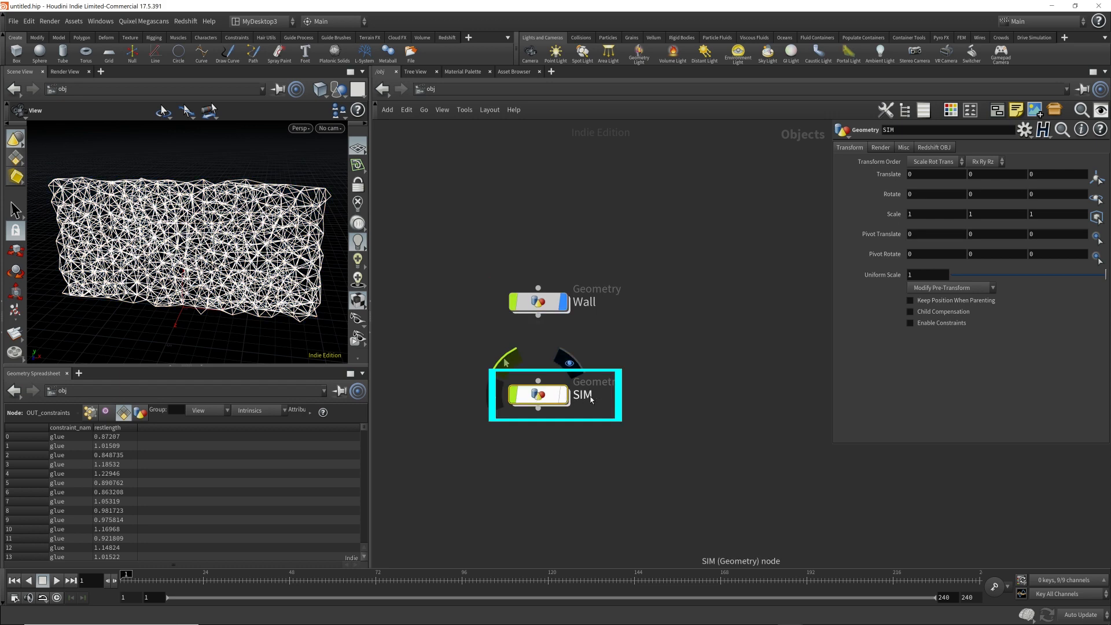
key("i")
key("Tab")
type("d")
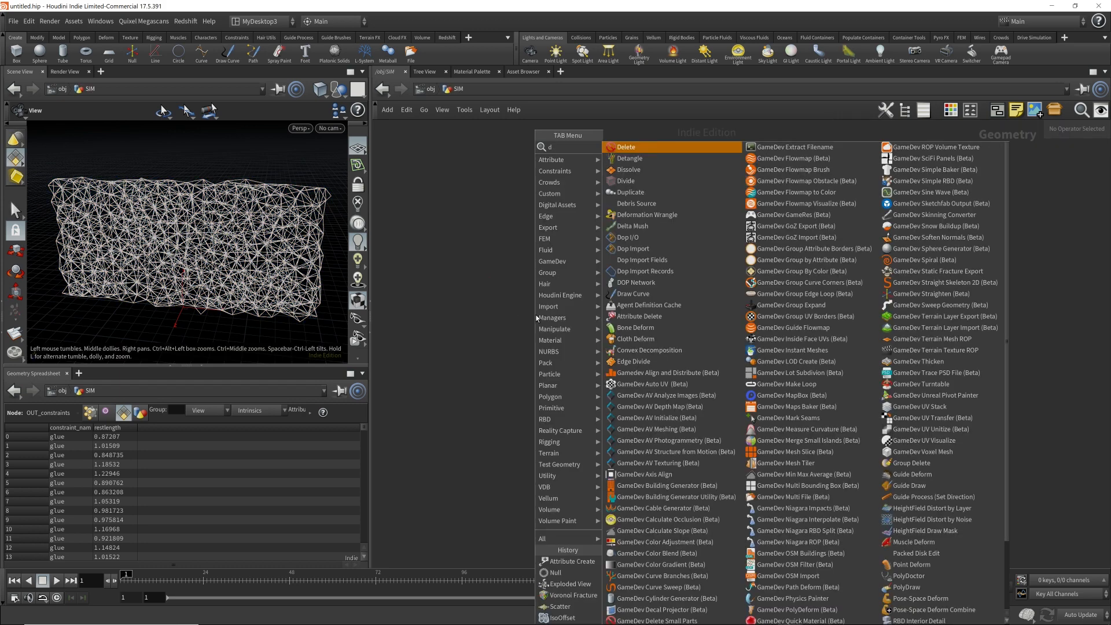
type("opnet")
key("Return")
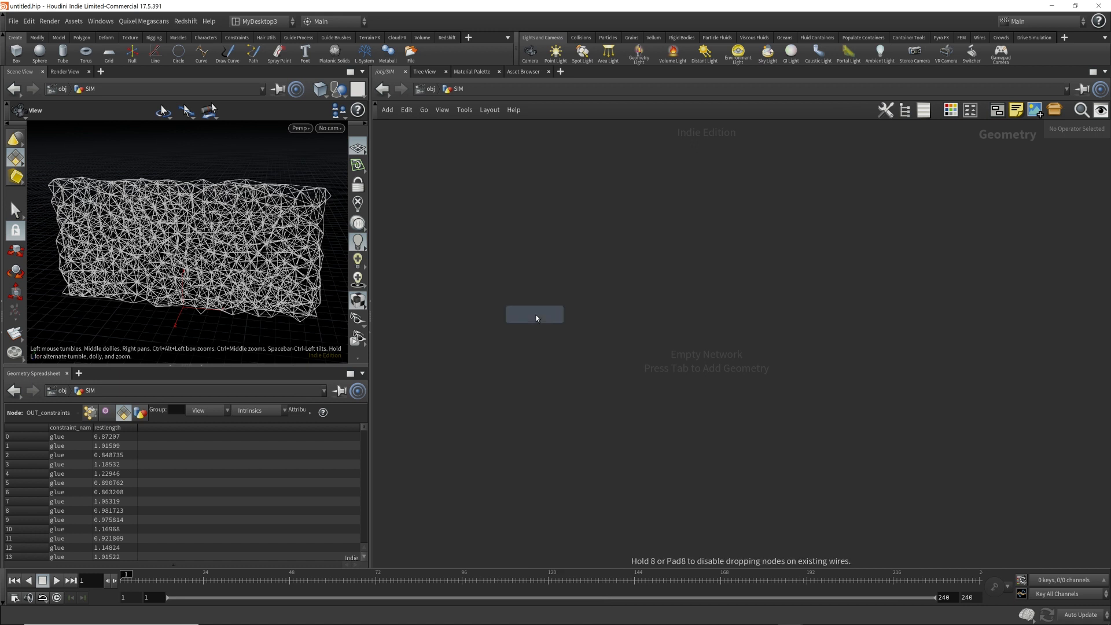
left_click(624, 481)
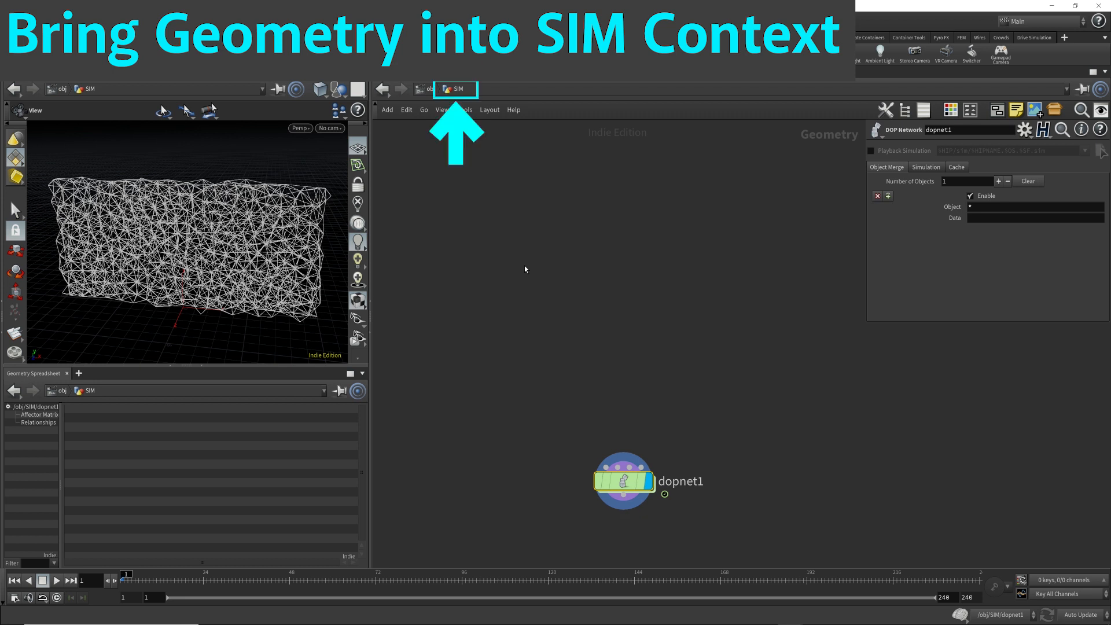
Step: Add an Object Merge node in the SIM network, above and apart from the DOP network
key("Tab")
type("obj")
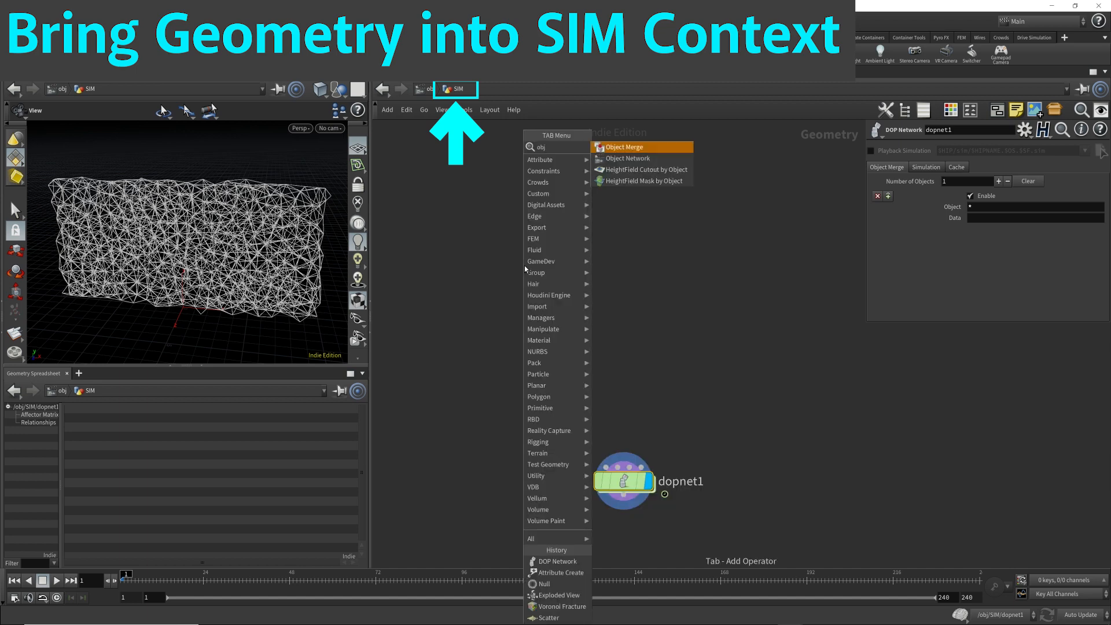
key("Return")
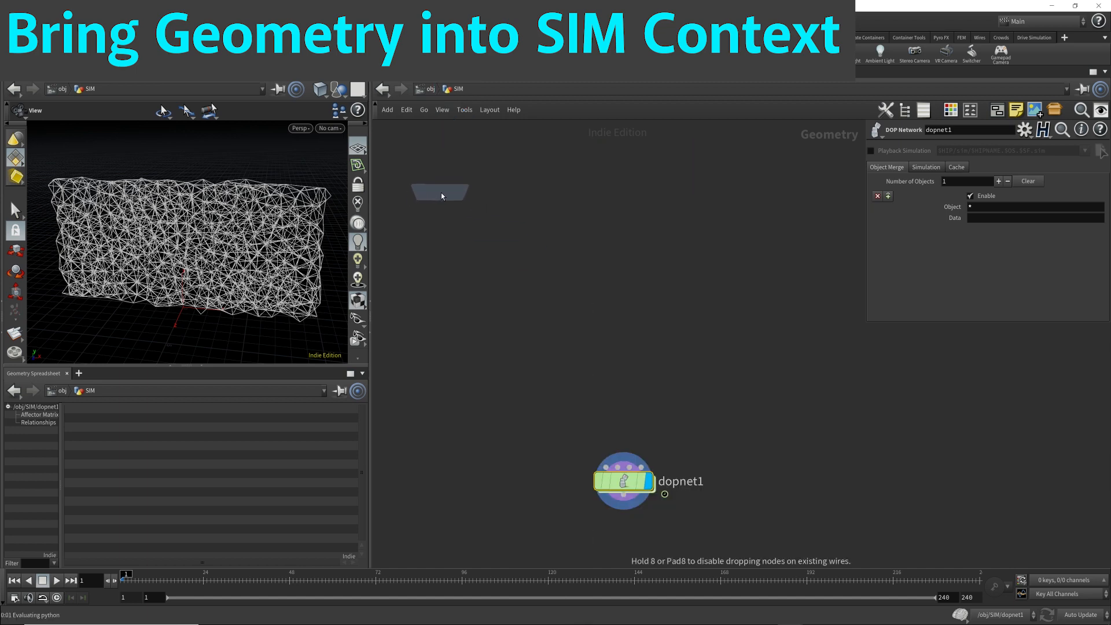
left_click(441, 193)
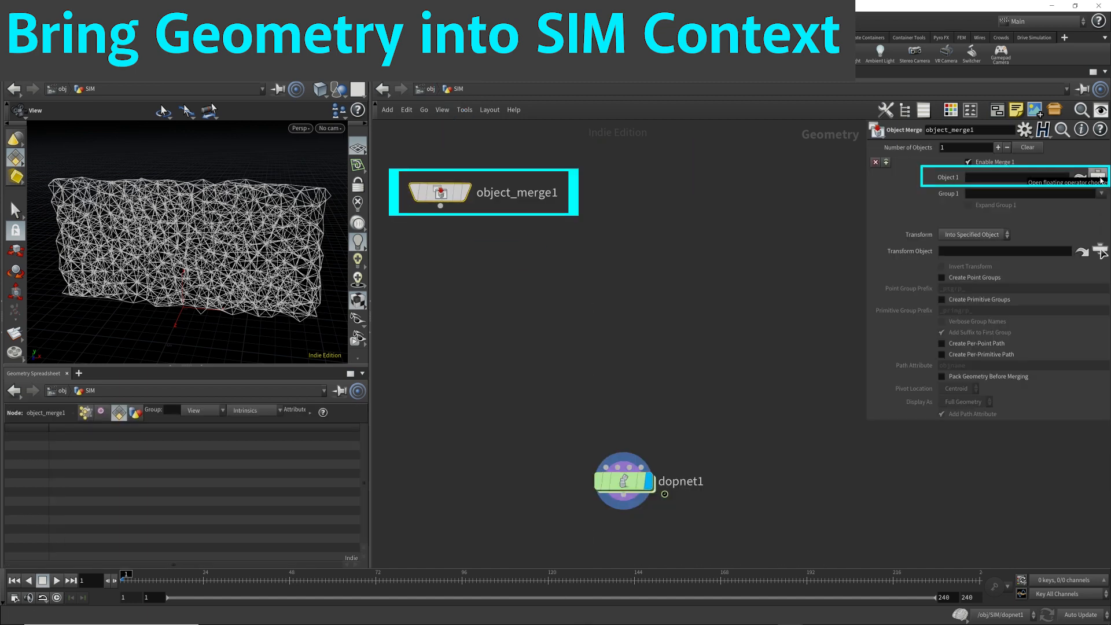
Step: Set the Object Merge's source to /obj/Wall/OUT_geometry and its Transform to Into This Object
left_click(1099, 177)
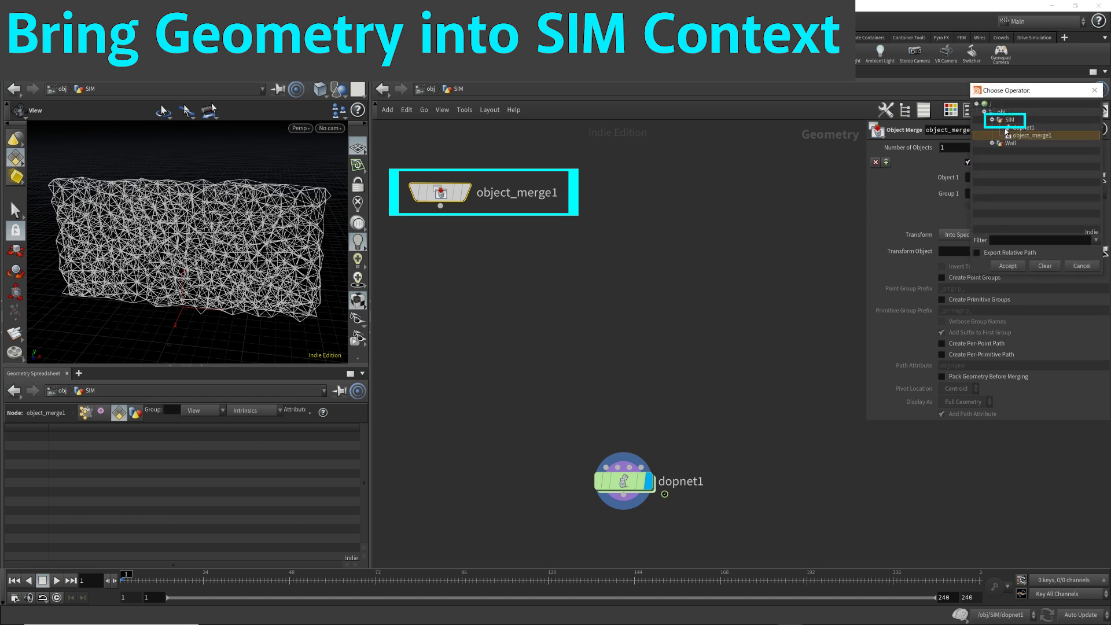
left_click(1012, 120)
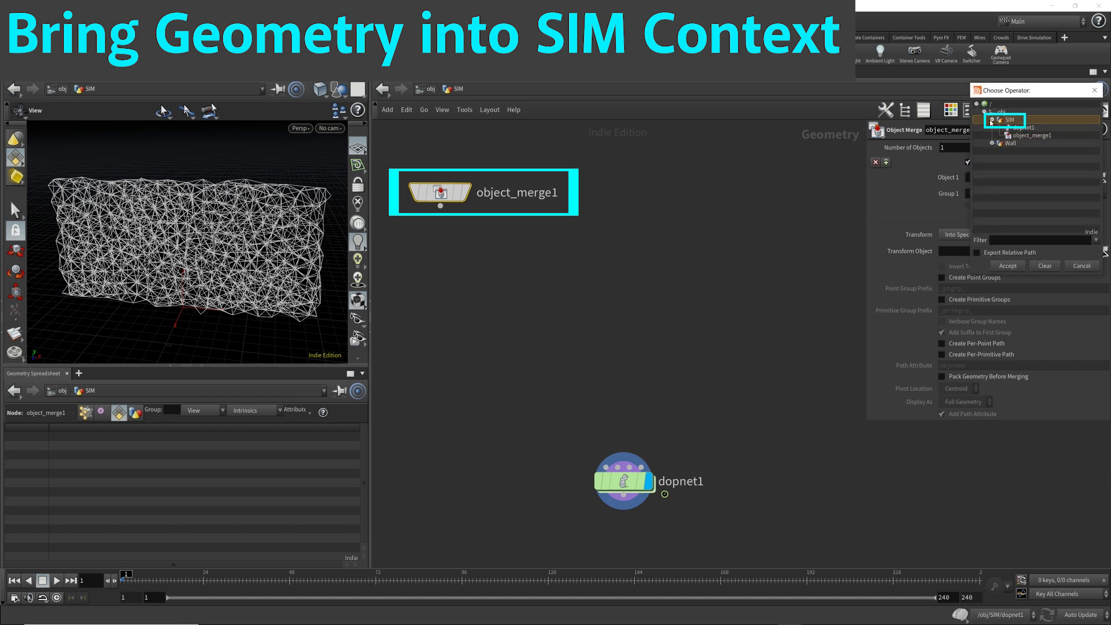
left_click(992, 119)
left_click(994, 128)
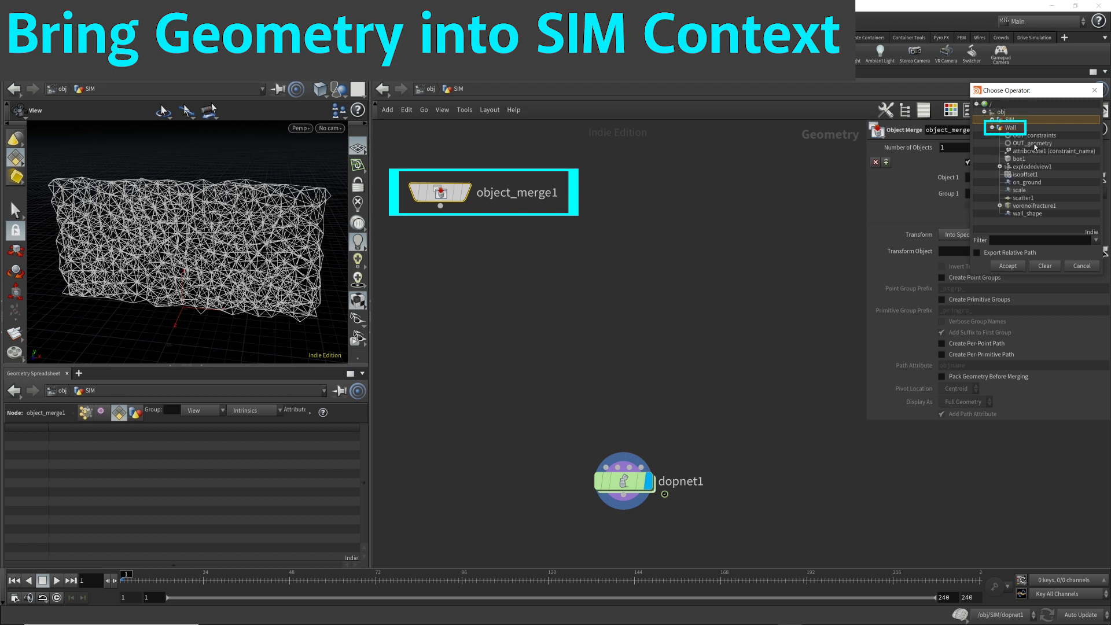
left_click(1035, 144)
left_click(1008, 266)
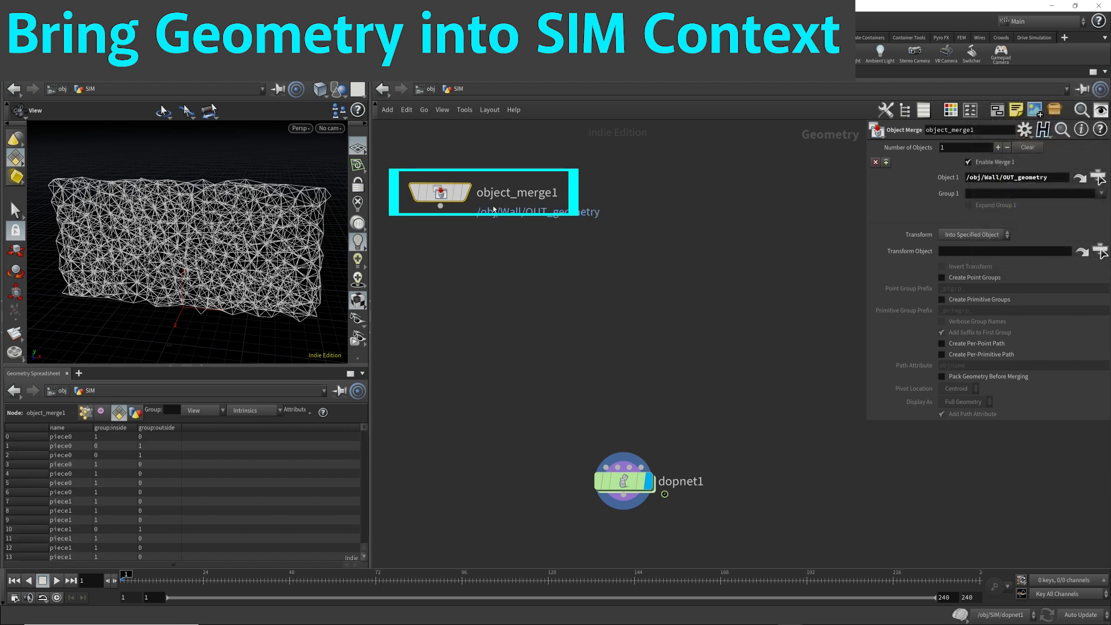
left_click(972, 235)
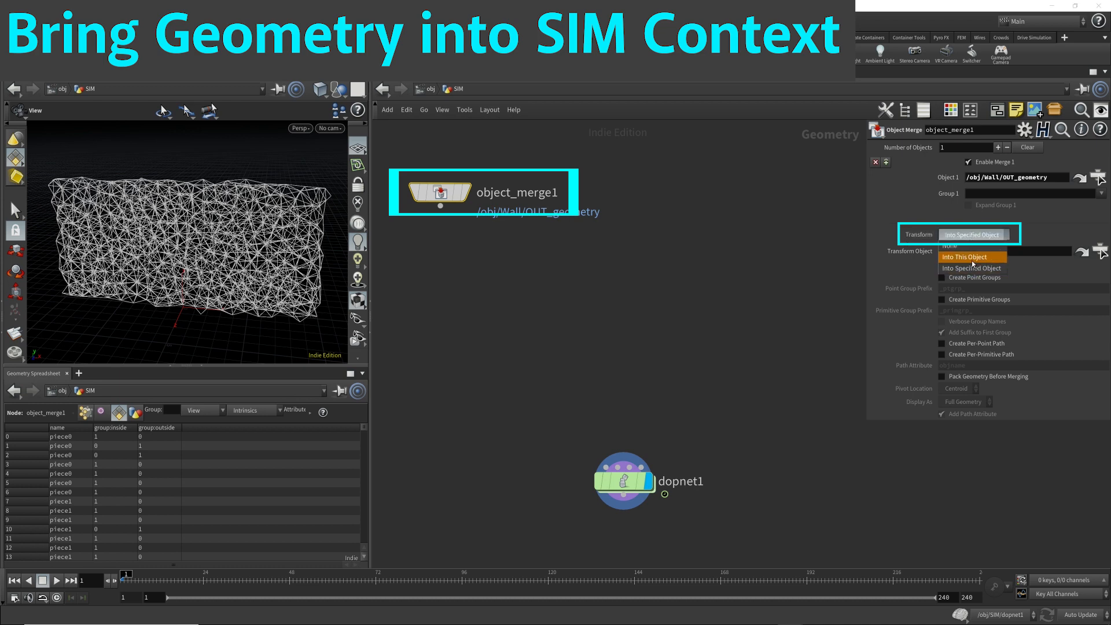
left_click(973, 260)
Step: Connect a Null node below the Object Merge and name it OUT_Wall_Geo
left_click(440, 207)
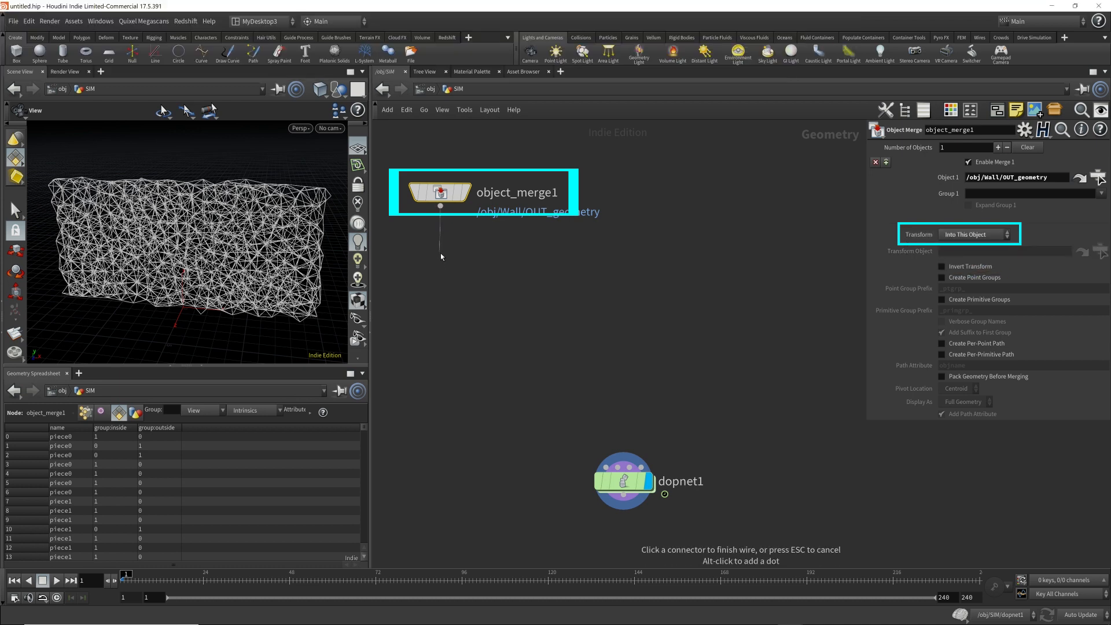
key("Tab")
type("null")
key("Return")
left_click(440, 254)
double_click(481, 257)
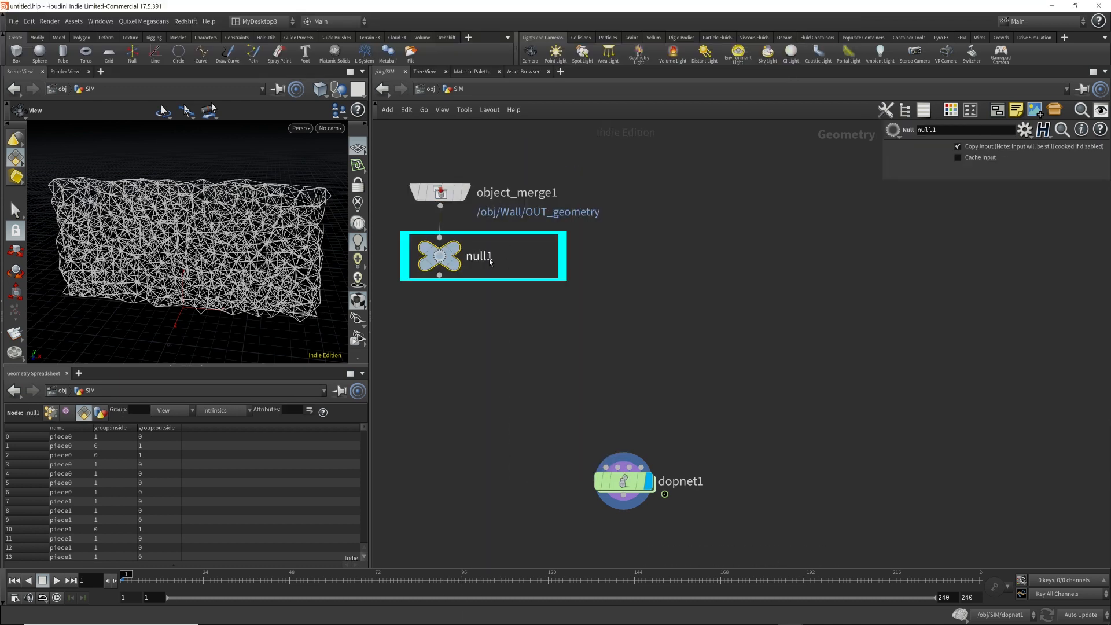
type("OUT_Wall_Geo")
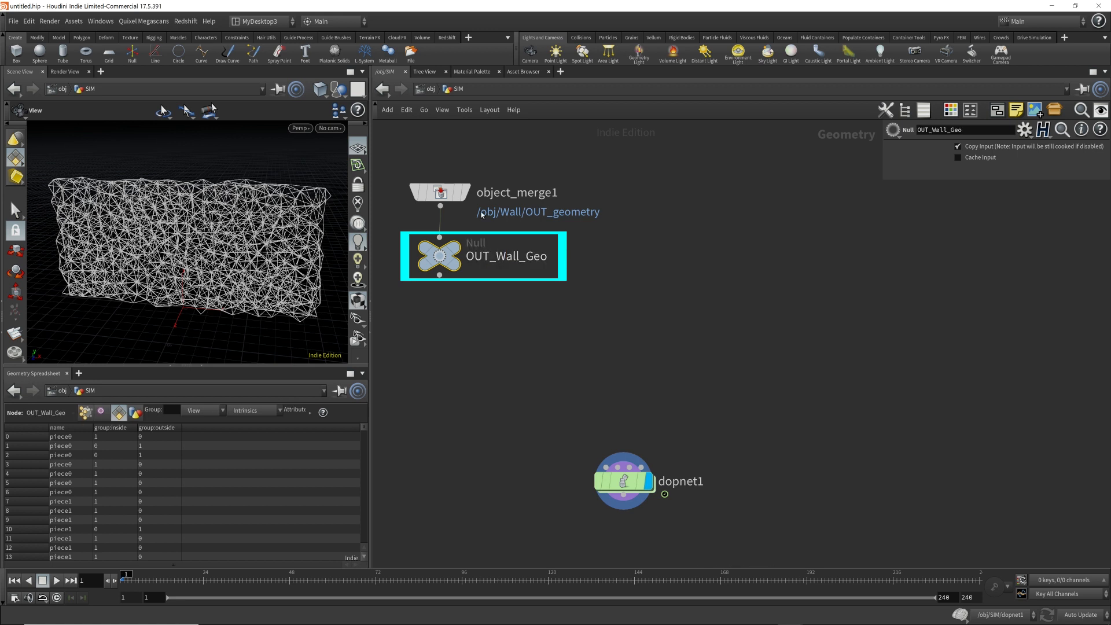
key("Return")
Step: Duplicate the Object Merge and OUT_Wall_Geo nodes together, placing the copies beside the originals
left_click(440, 192)
left_click(437, 249, "shift")
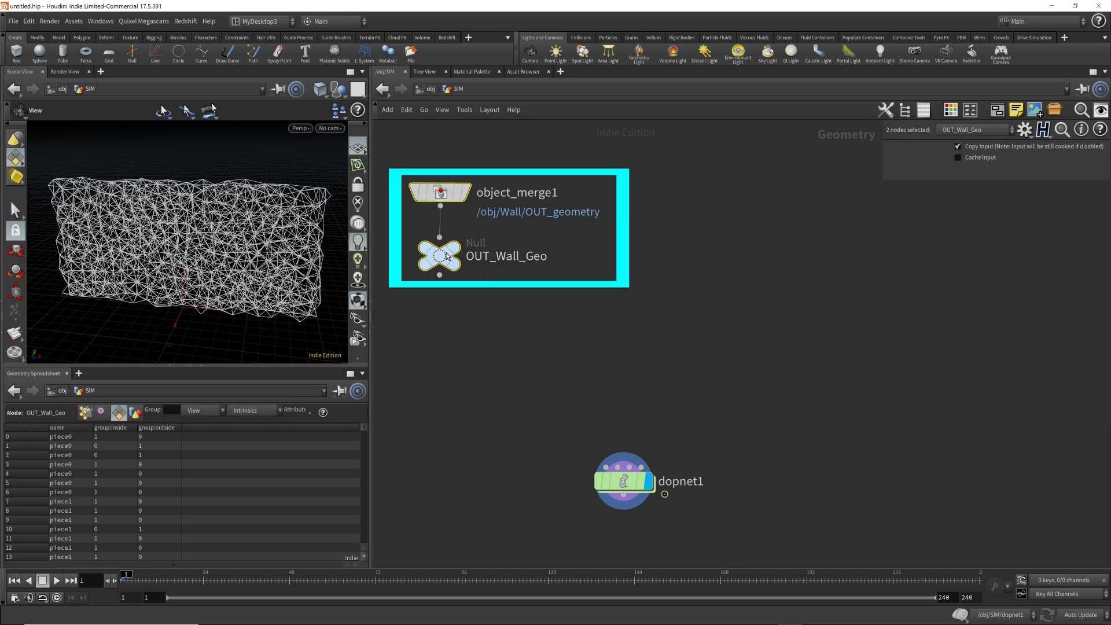
left_click_drag(442, 199, 679, 199, "alt")
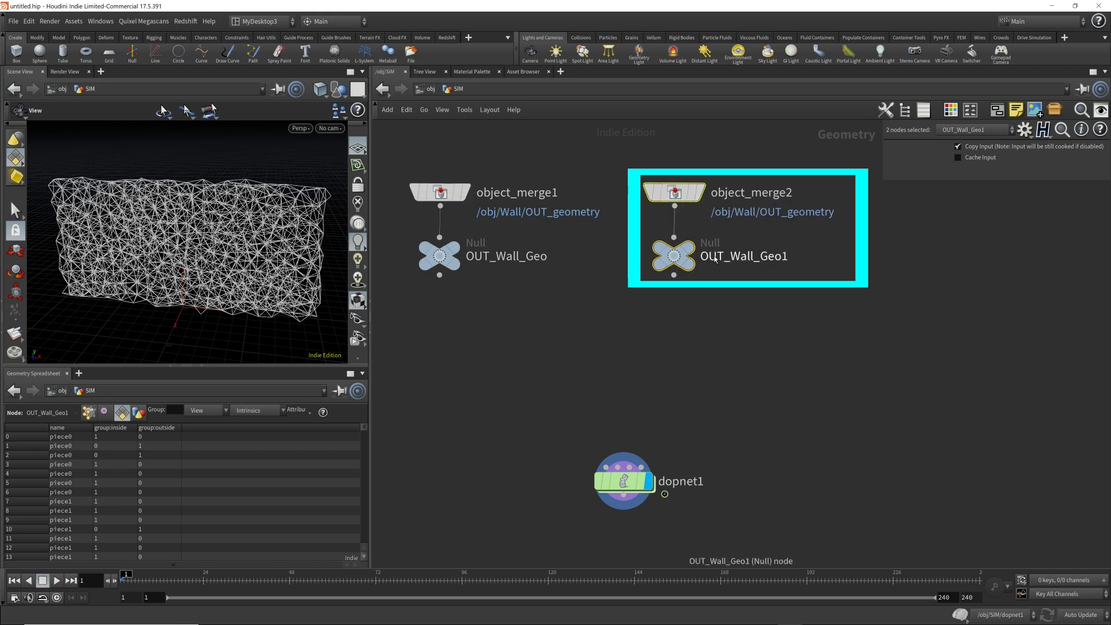
Step: Set the duplicated Object Merge's source to /obj/Wall/OUT_constraints
left_click(681, 200)
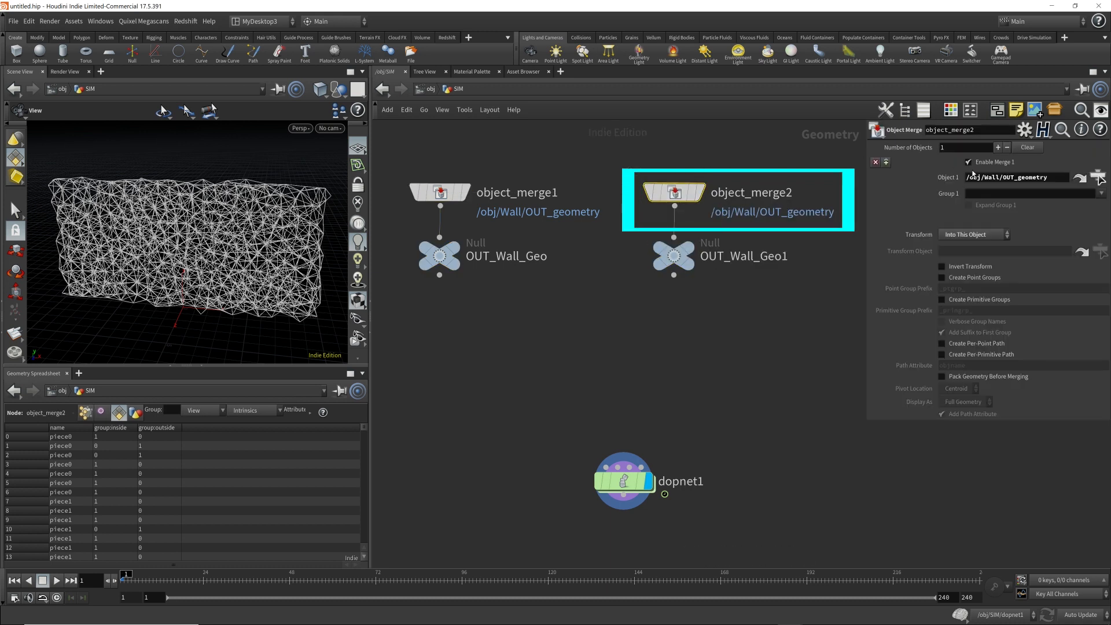
left_click(1085, 179)
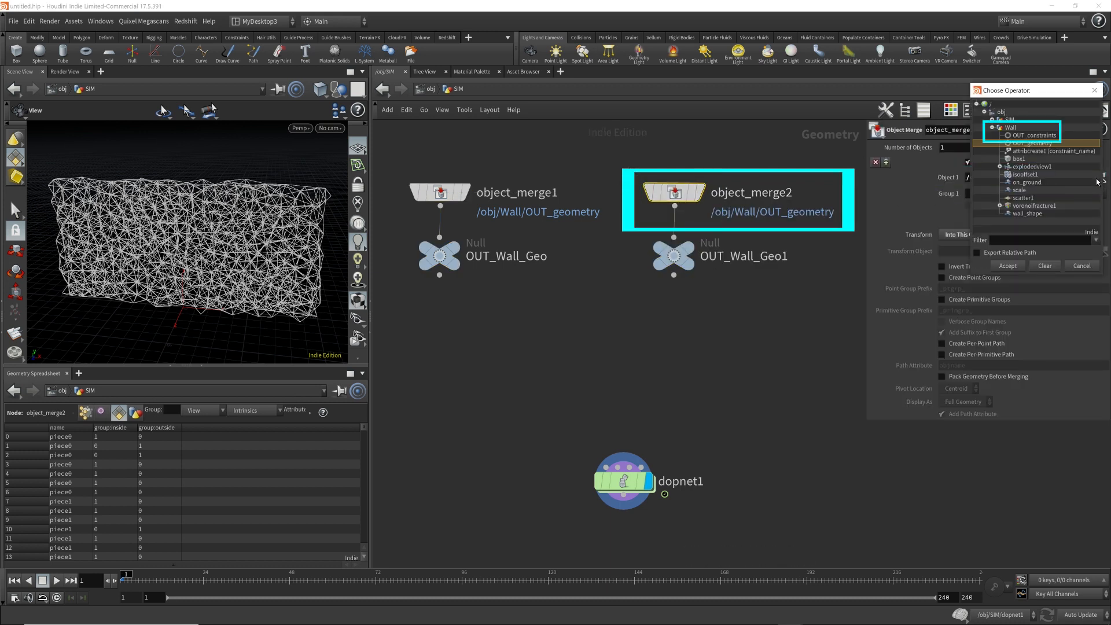
left_click(1032, 136)
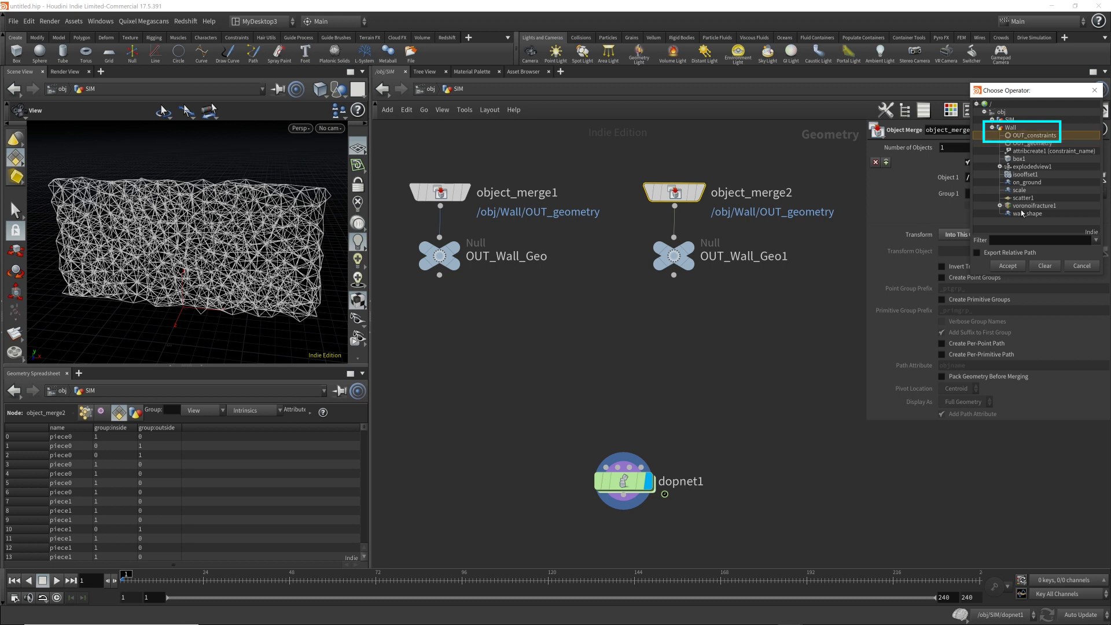
left_click(1008, 266)
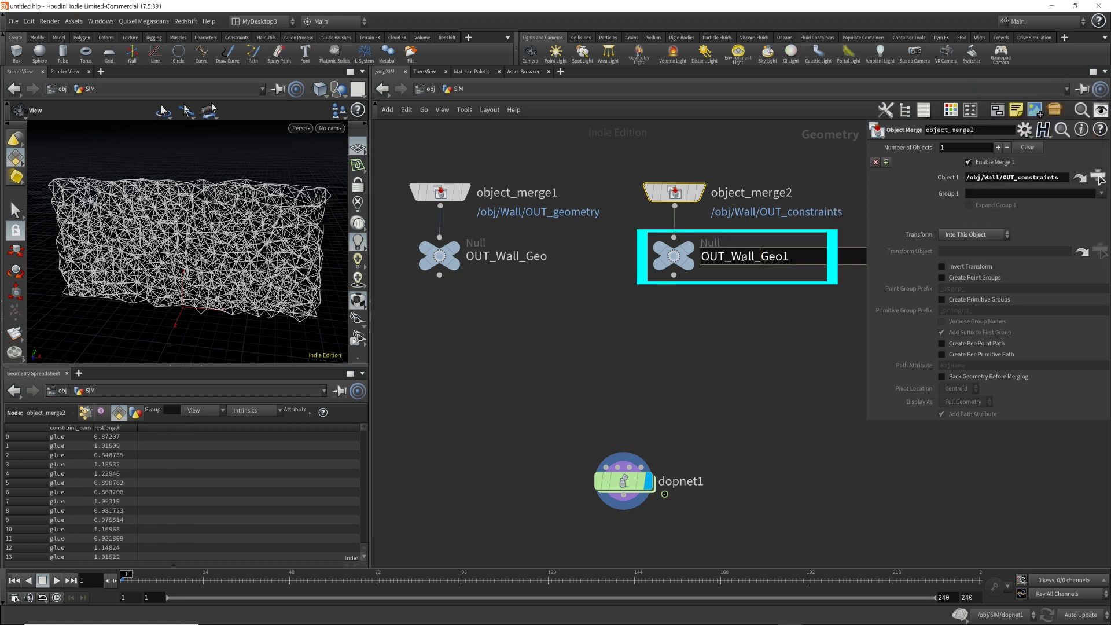
Step: Rename the duplicated Null node OUT_Wall_Constraints
double_click(746, 257)
left_click_drag(760, 257, 792, 256)
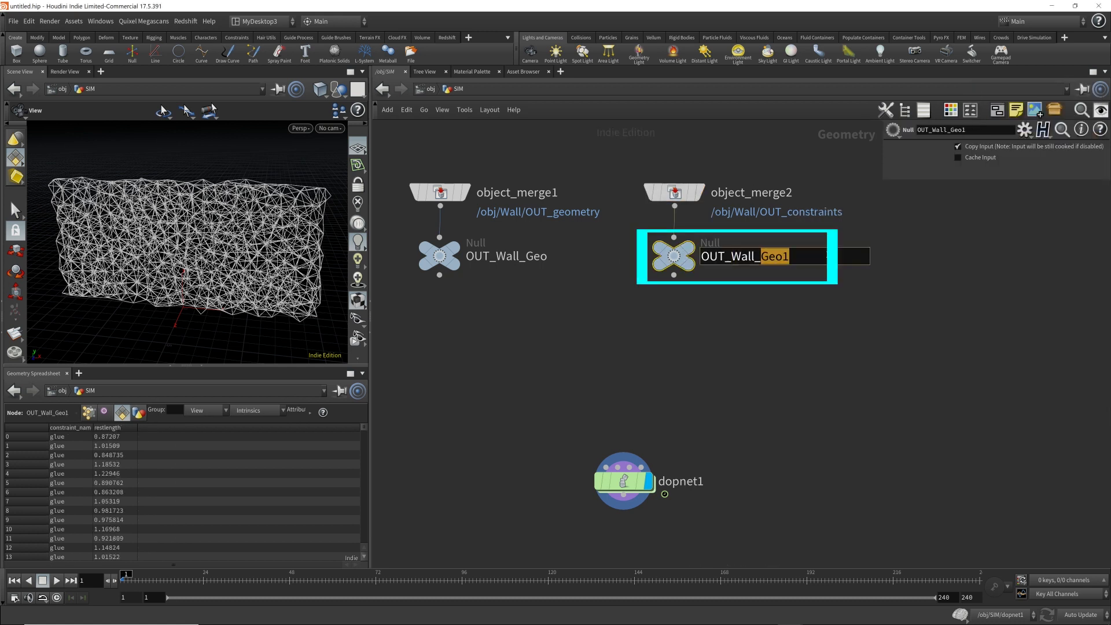
type("Constraints")
key("Return")
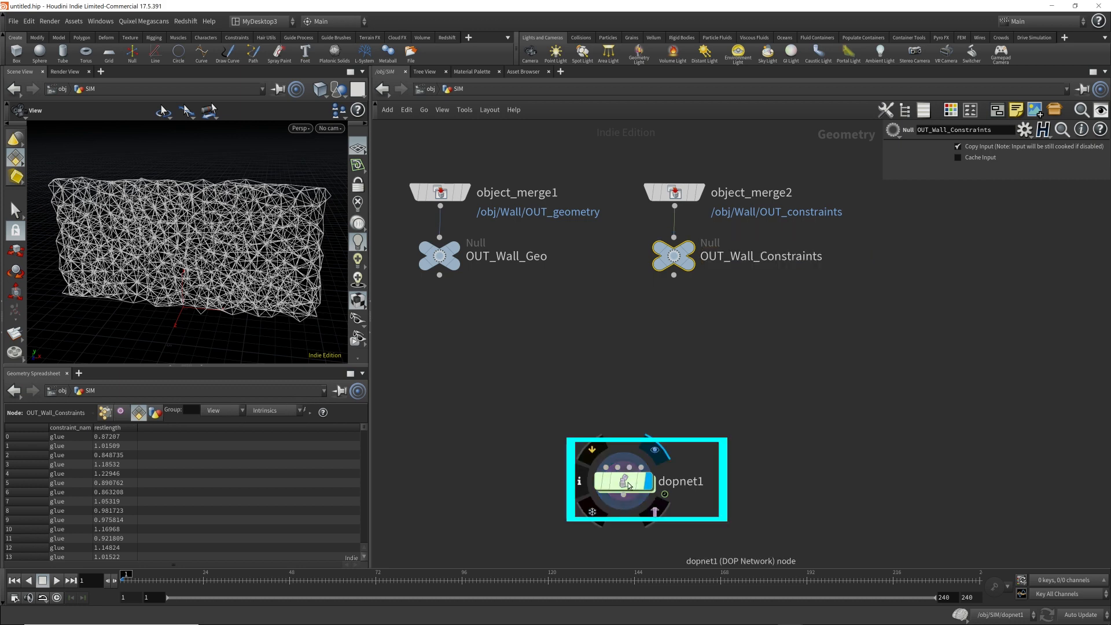
left_click(629, 485)
double_click(629, 485)
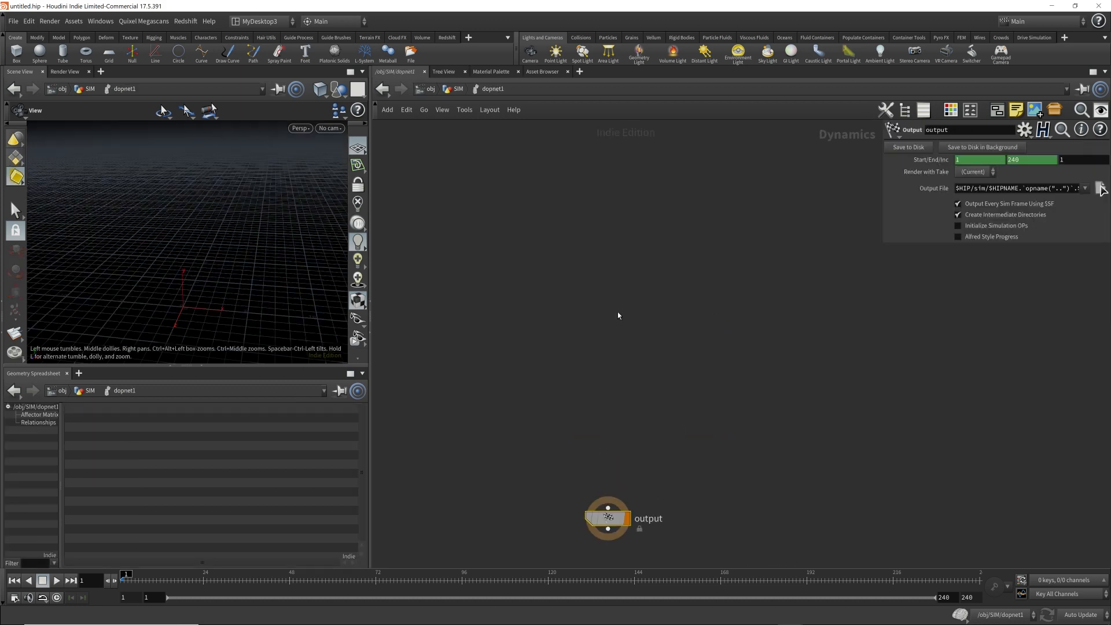
key("Tab")
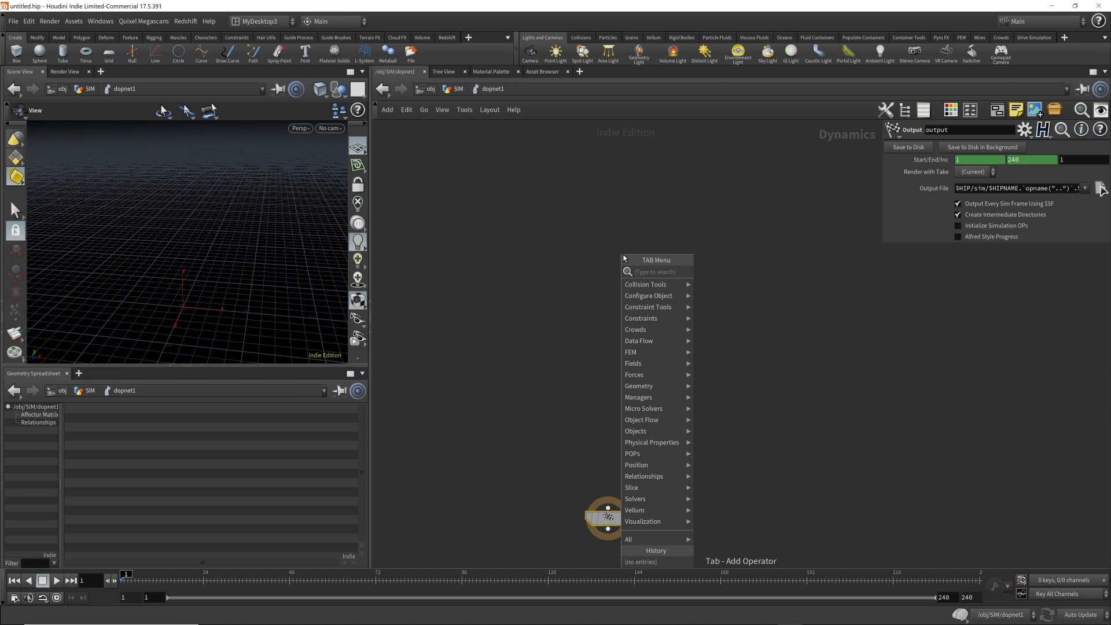
type("rbd")
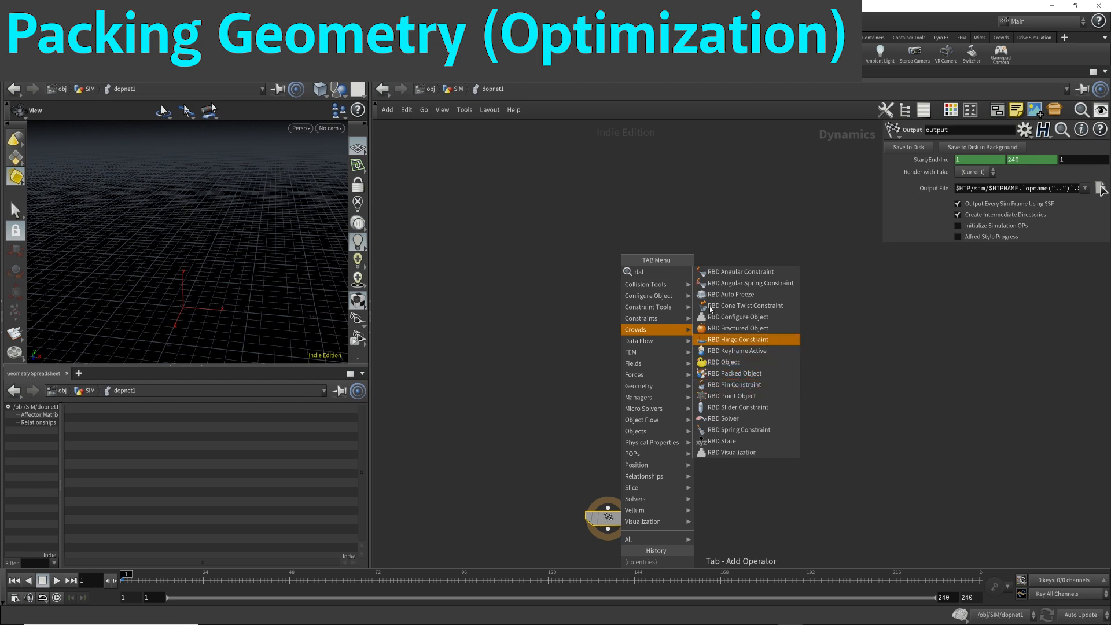
key("Escape")
Step: Return to the object level and open the Wall object's network
left_click(457, 91)
left_click(432, 90)
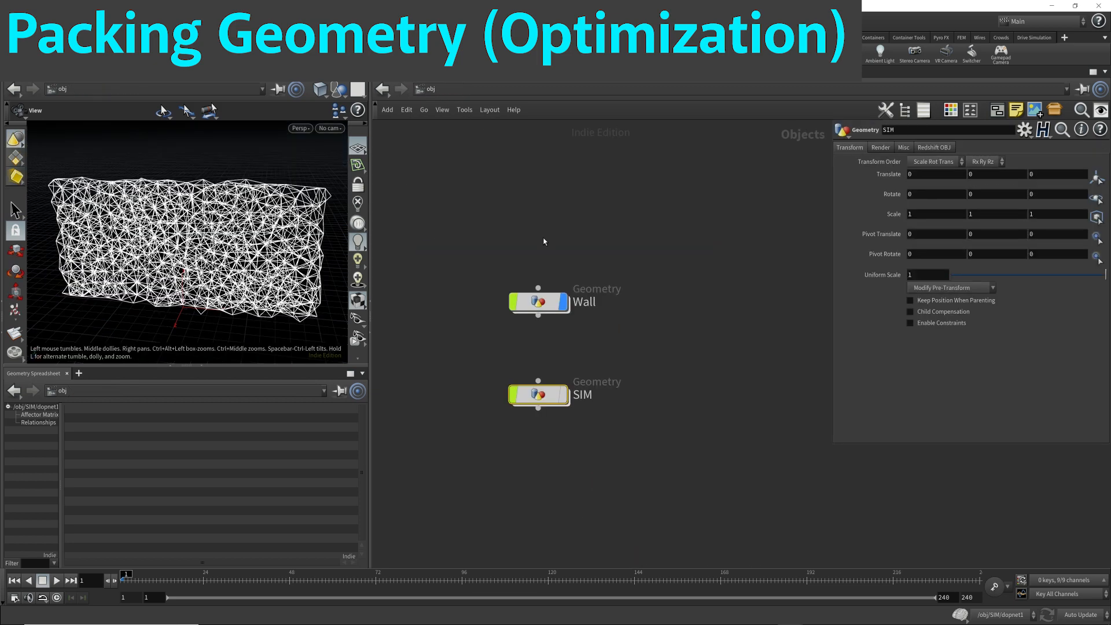
left_click(544, 300)
double_click(547, 298)
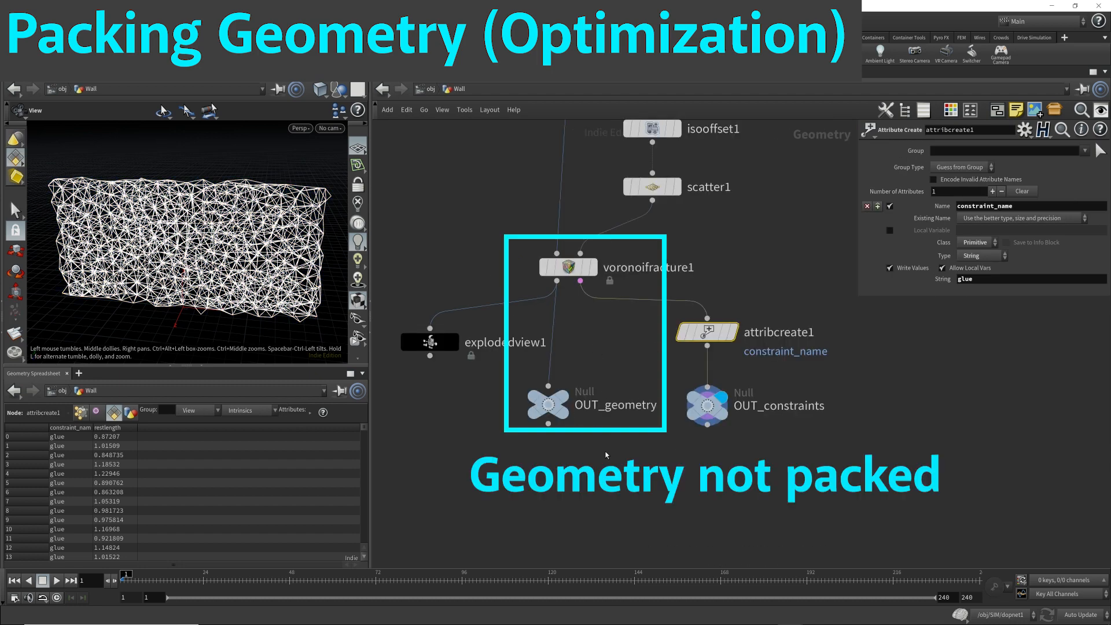
Step: Insert an Assemble node between voronoifracture1 and OUT_geometry, and enable Create Packed Geometry on it
left_click_drag(538, 408, 558, 534)
key("Tab")
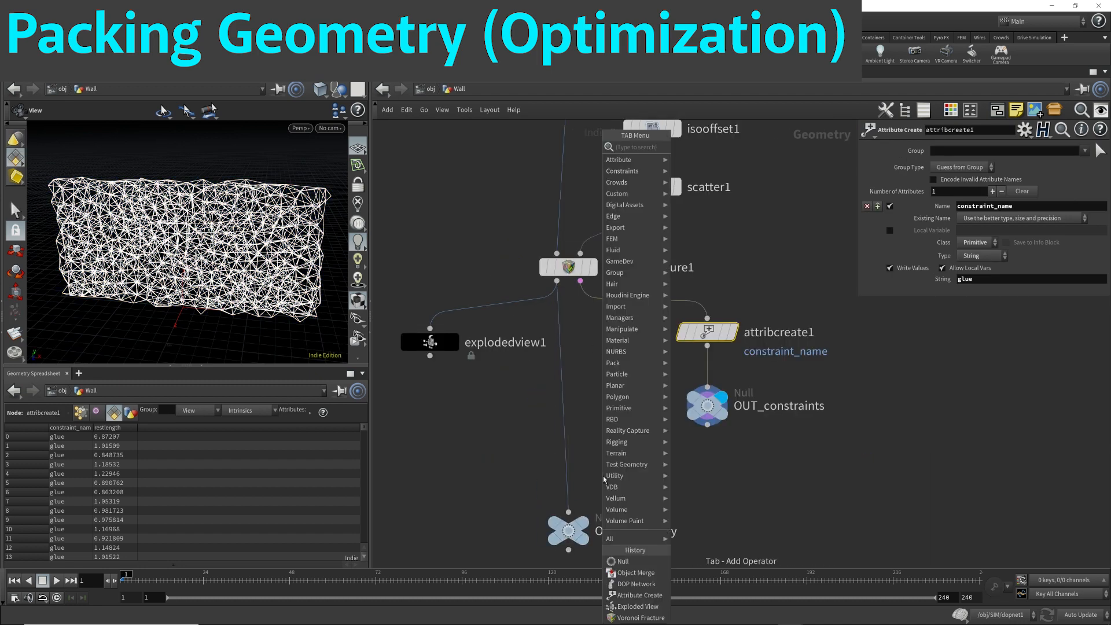
type("assem")
key("Return")
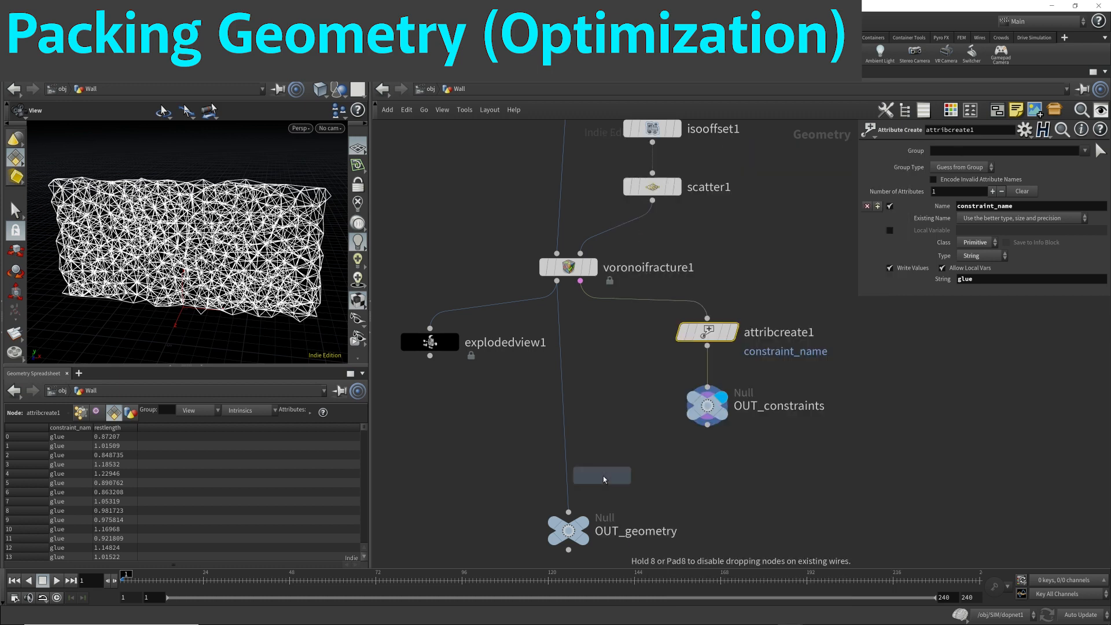
left_click(574, 405)
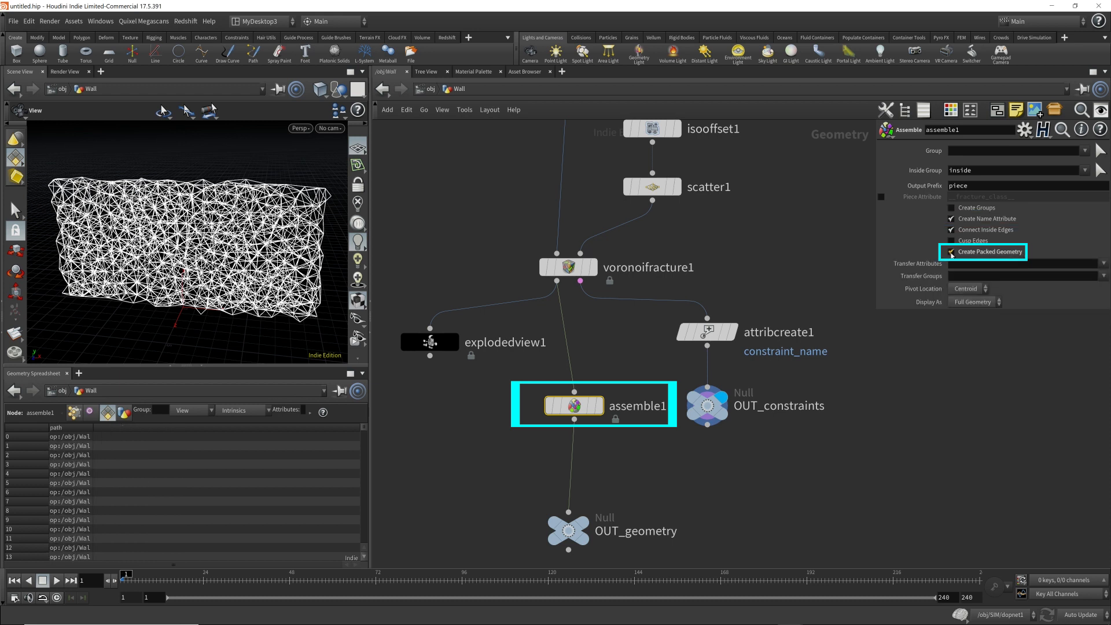
left_click(952, 252)
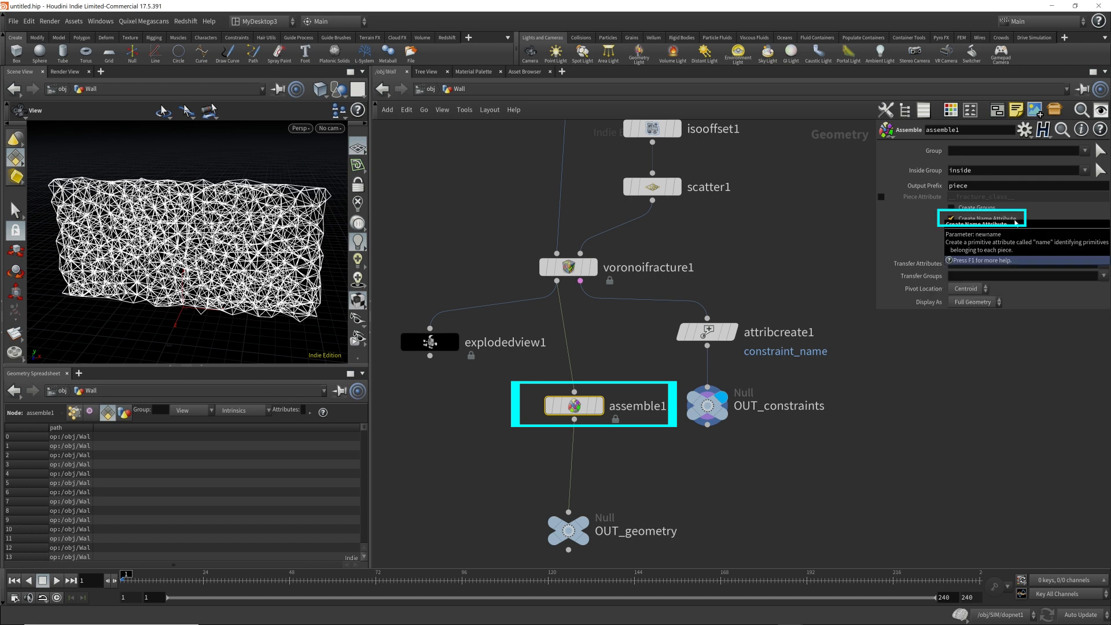
Step: Display the voronoifracture1 node and examine the name attribute of its pieces
mouse_move(630, 274)
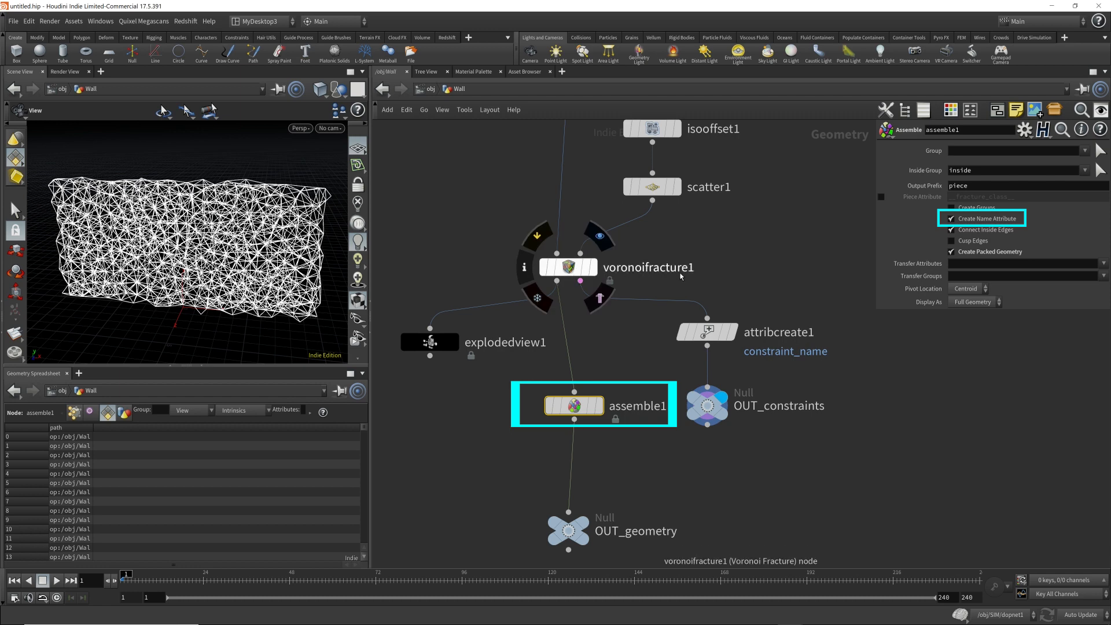
left_click(581, 268)
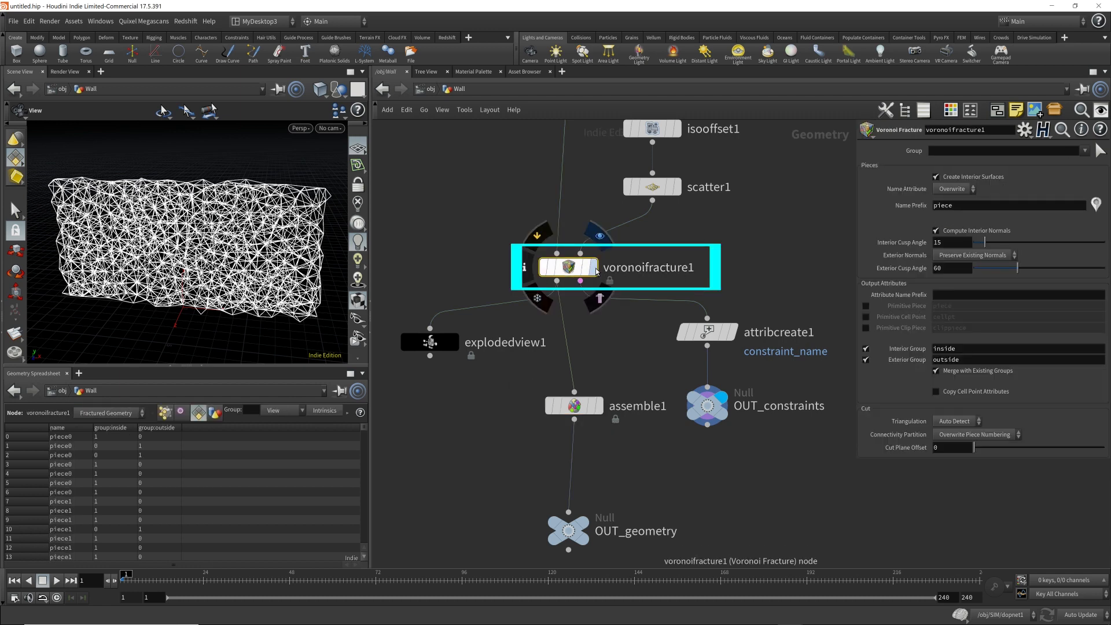
left_click(593, 267)
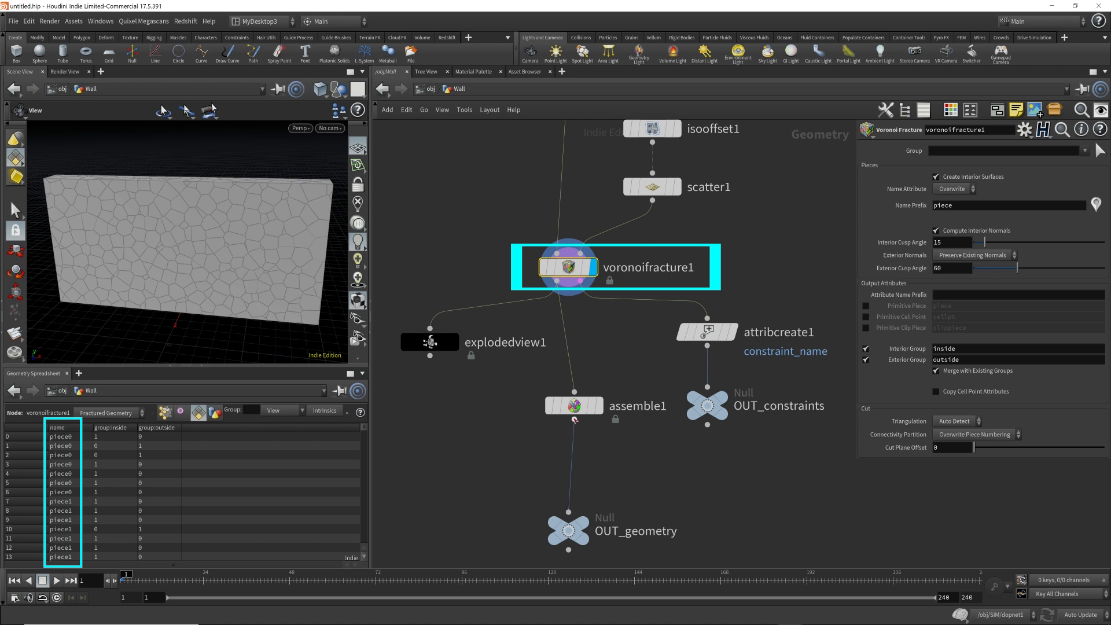
Step: Display the Assemble node and turn off its Create Name Attribute option
mouse_move(580, 409)
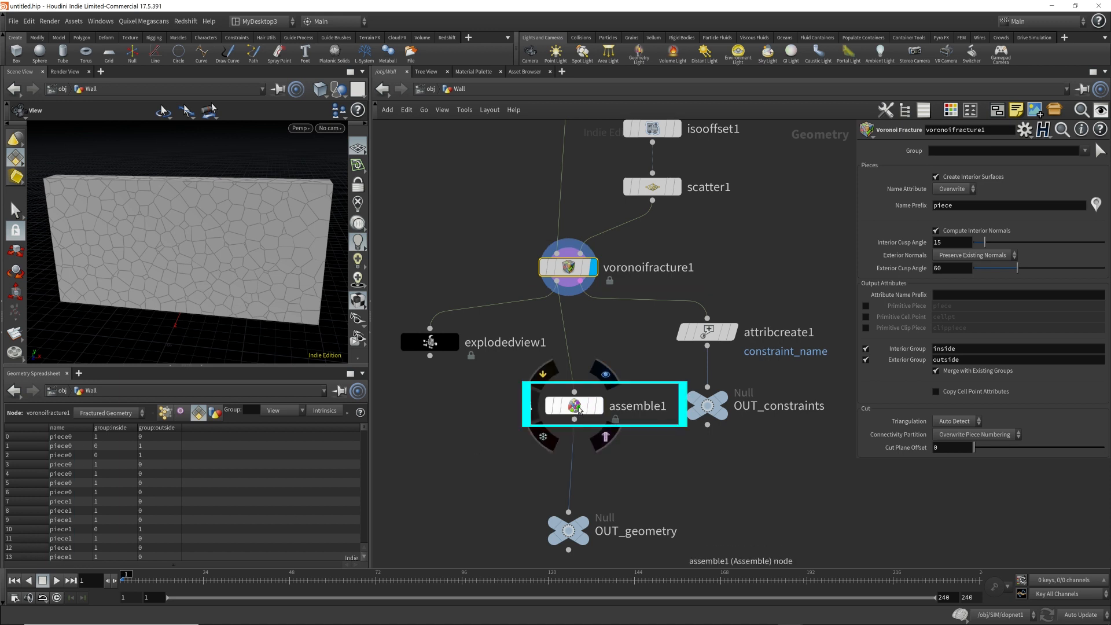
left_click(580, 410)
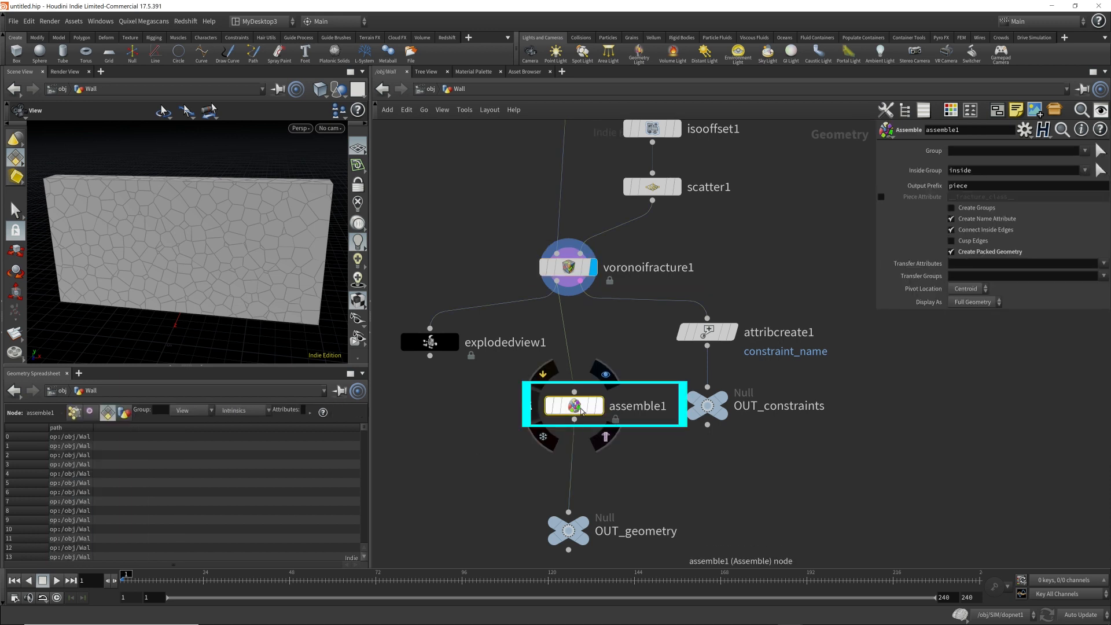
left_click(600, 408)
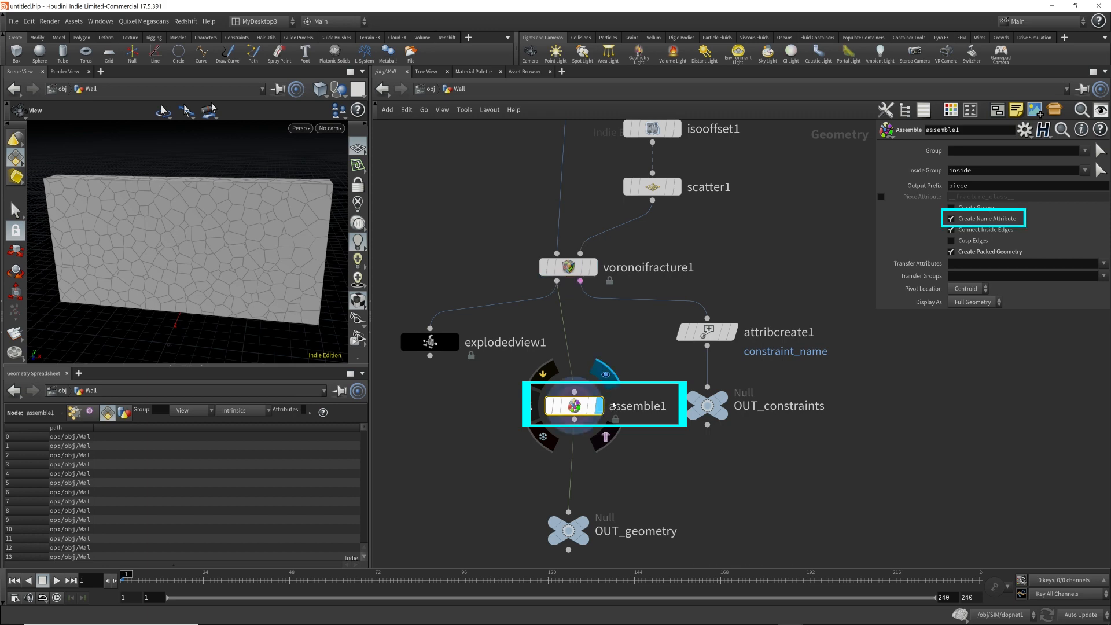
left_click(950, 220)
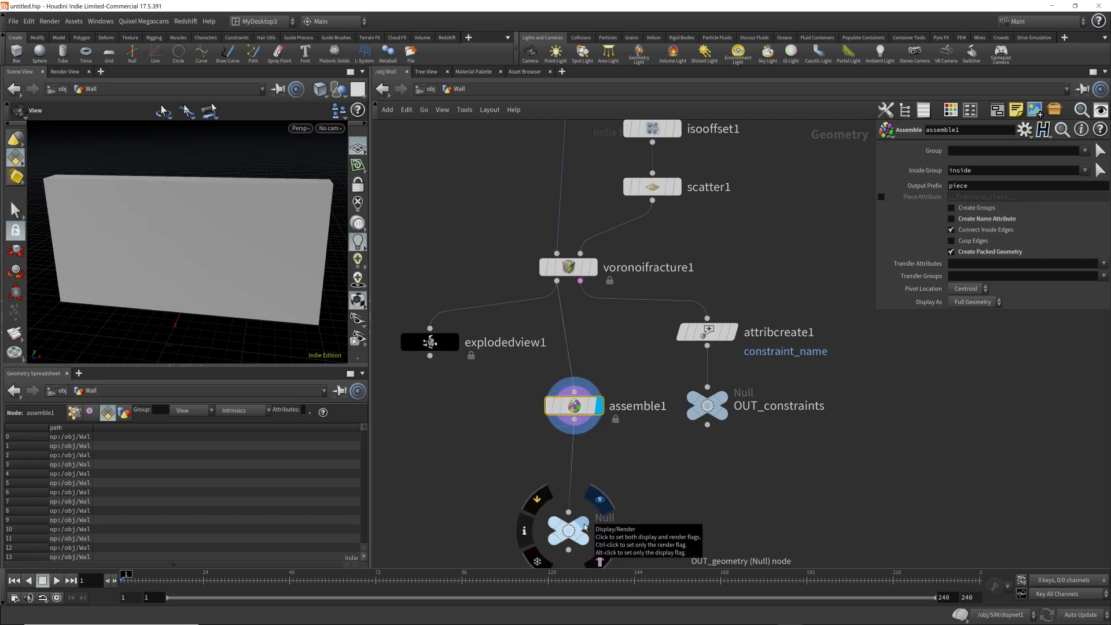
Step: Display the OUT_geometry null, align it beneath the Assemble node, and return to the object level
left_click(597, 511)
mouse_move(572, 532)
left_mouse_down()
mouse_move(588, 524)
mouse_move(579, 531)
left_mouse_up()
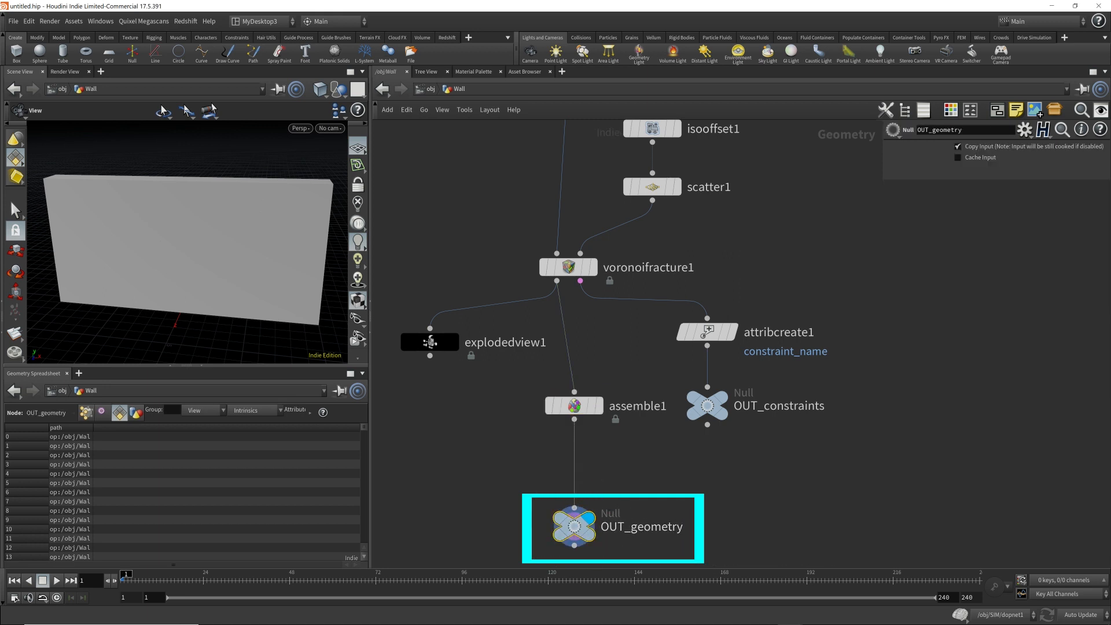
left_click(432, 90)
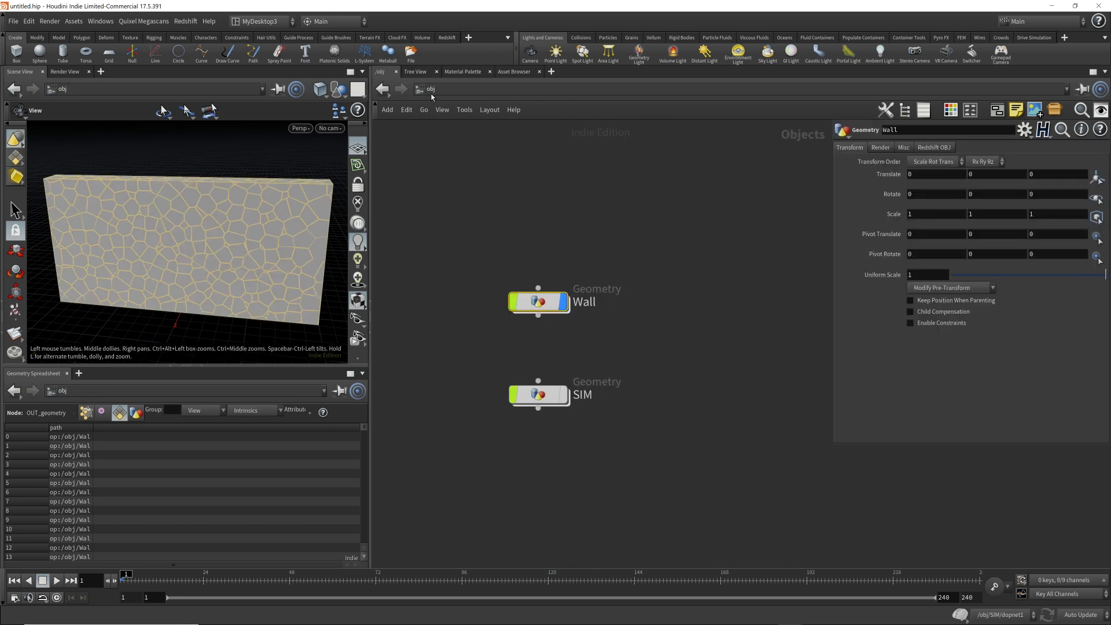
Step: Open the dopnet1 network inside the SIM object
left_click(563, 402)
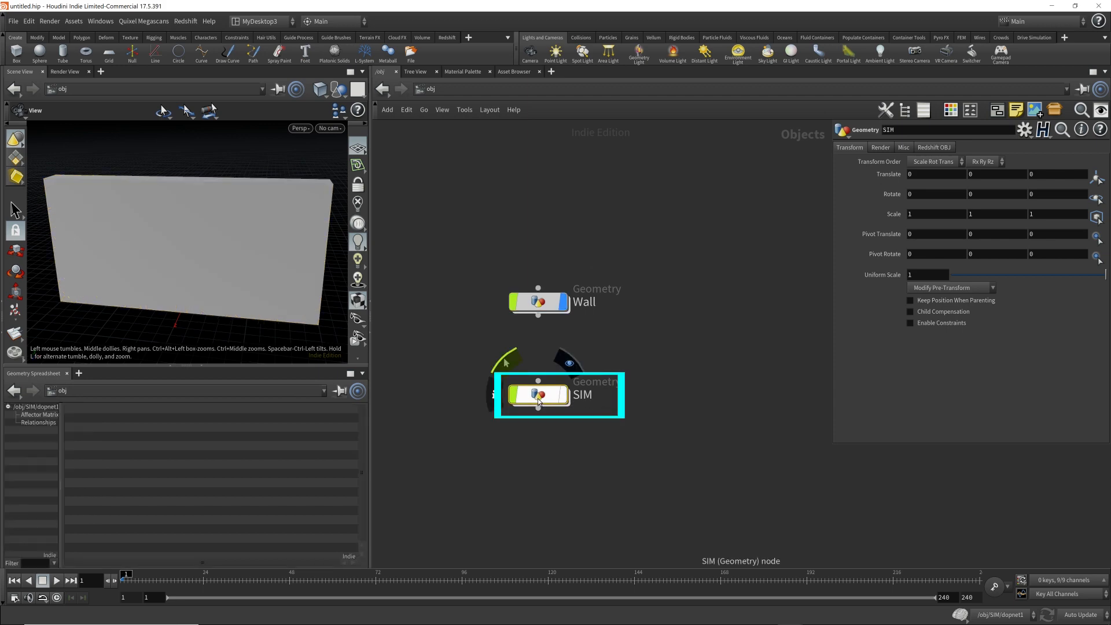
double_click(564, 405)
double_click(620, 479)
Step: Add an RBD Packed Object node above the output node in dopnet1
key("Tab")
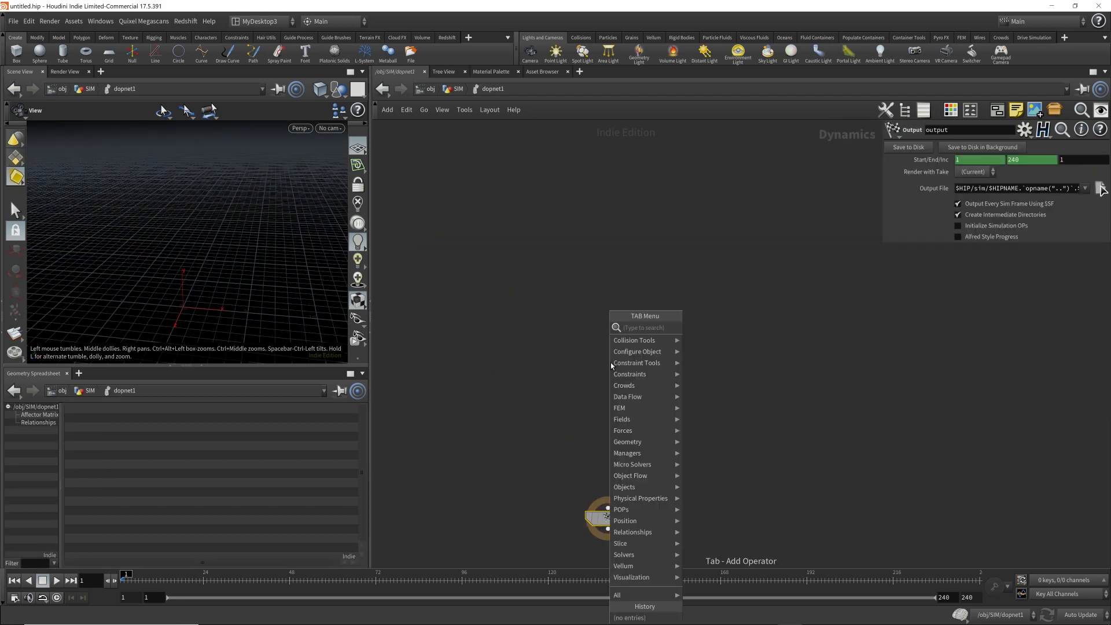
type("rbd")
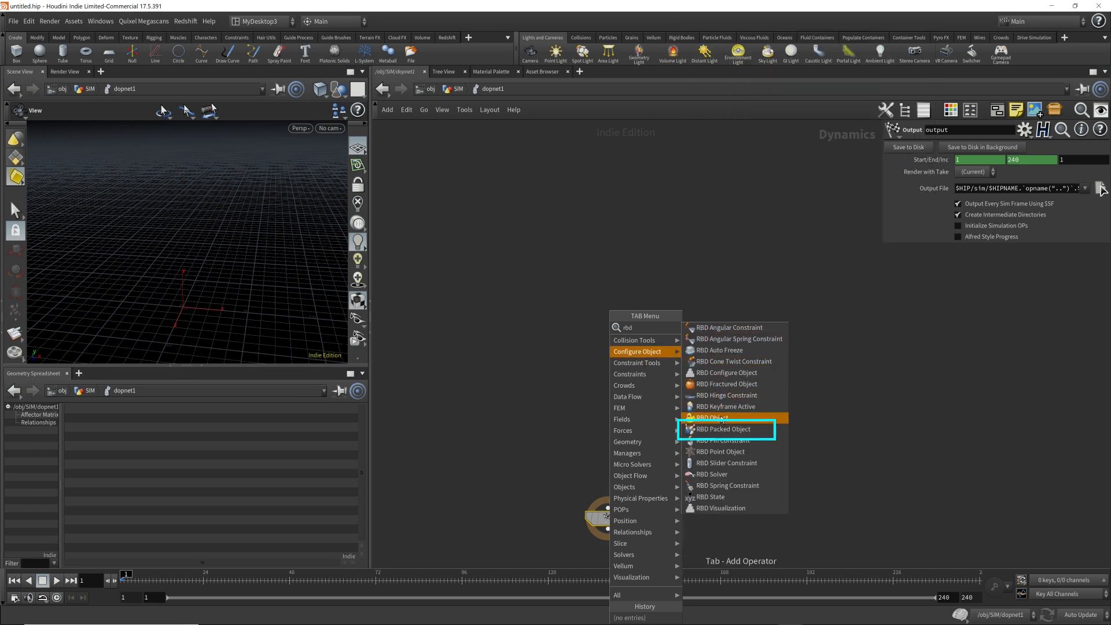
left_click(749, 433)
left_click(612, 248)
Step: Add a Rigid Body Solver fed by rbdpackedobject1 and connect its output to the output node
left_click(608, 259)
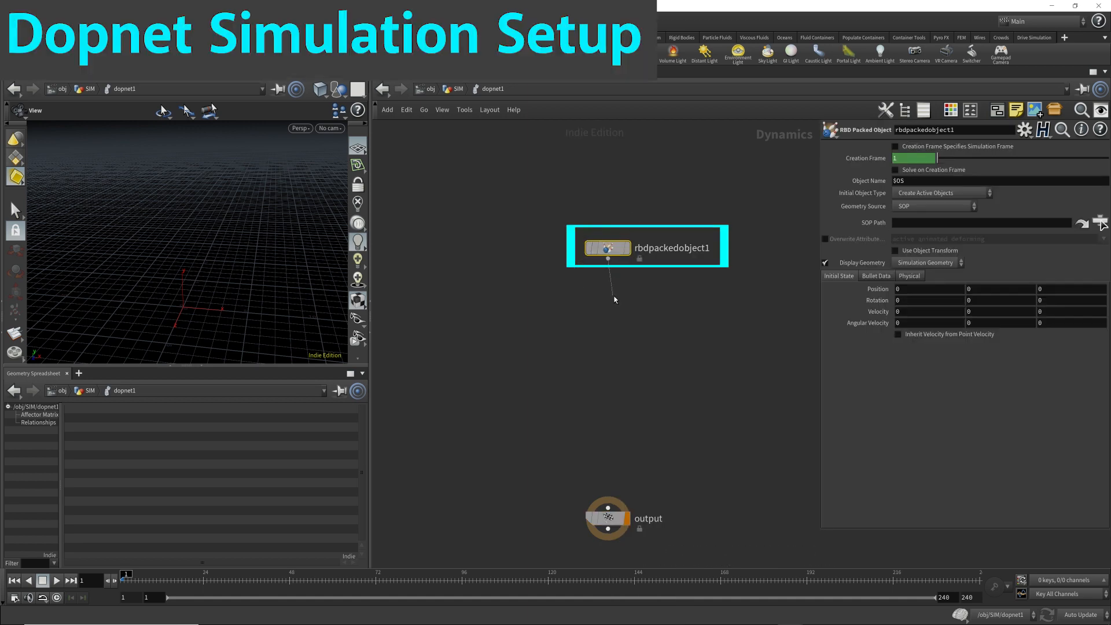
key("Tab")
type("sol")
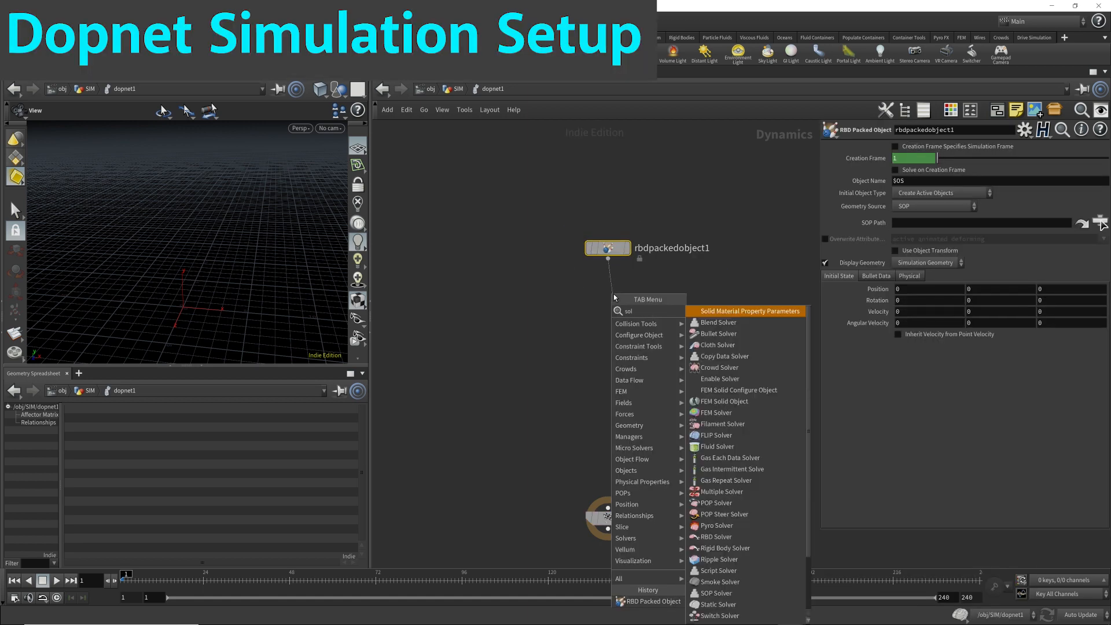
type("ver")
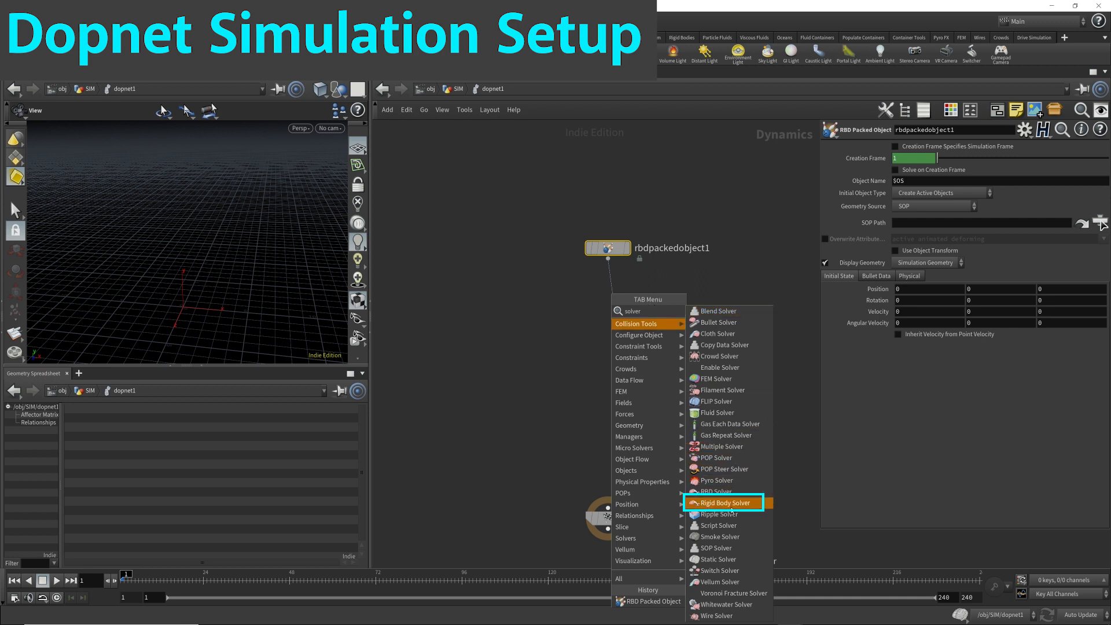
left_click(757, 506)
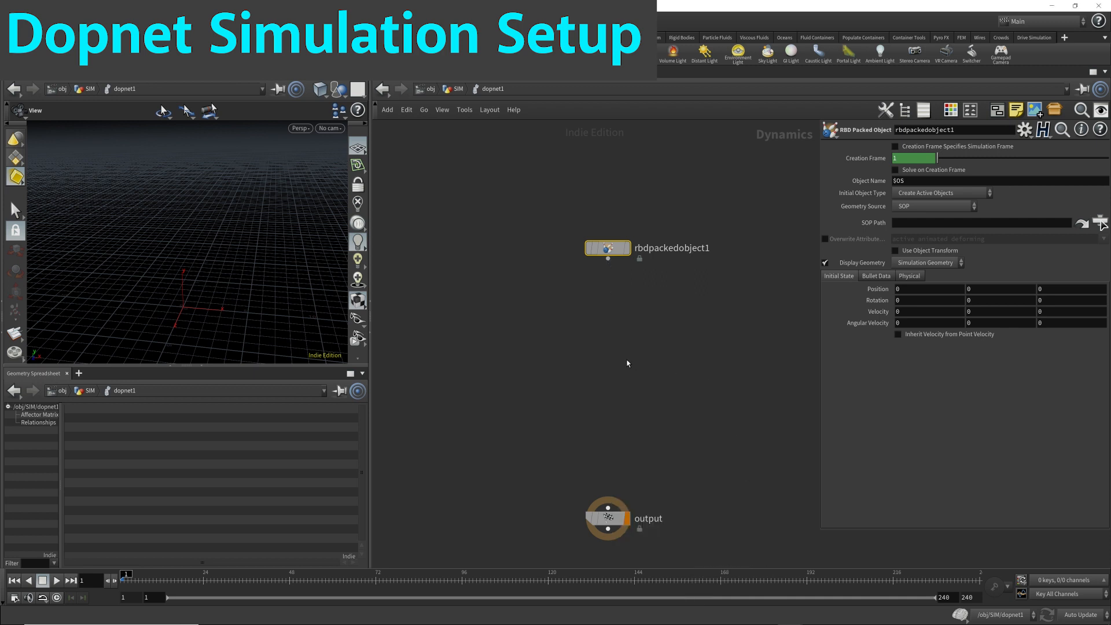
left_click(609, 360)
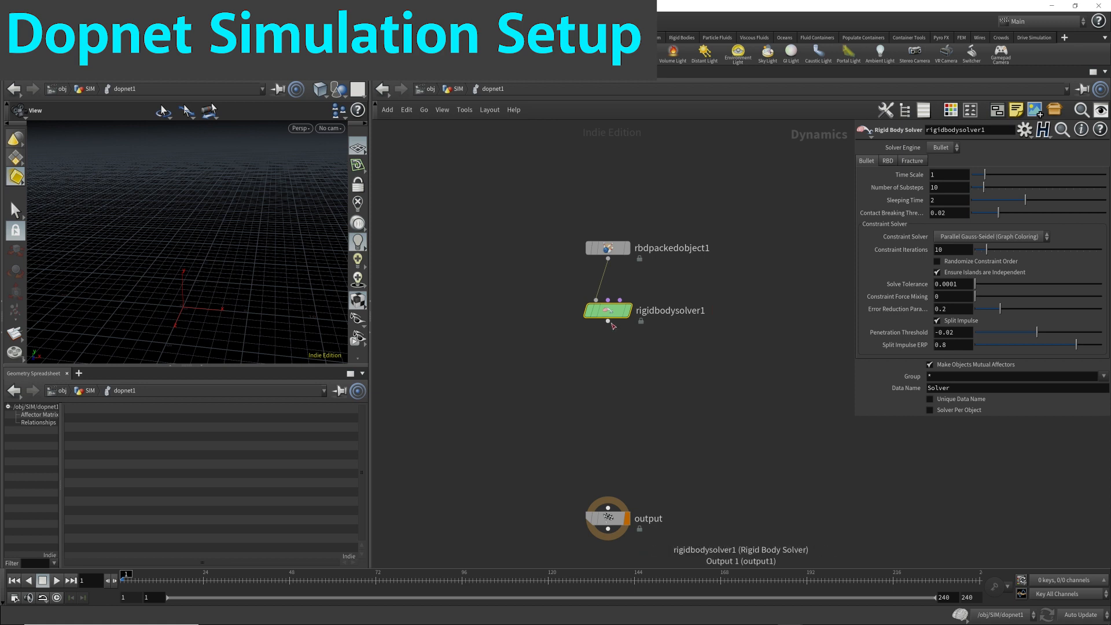
left_click(608, 508)
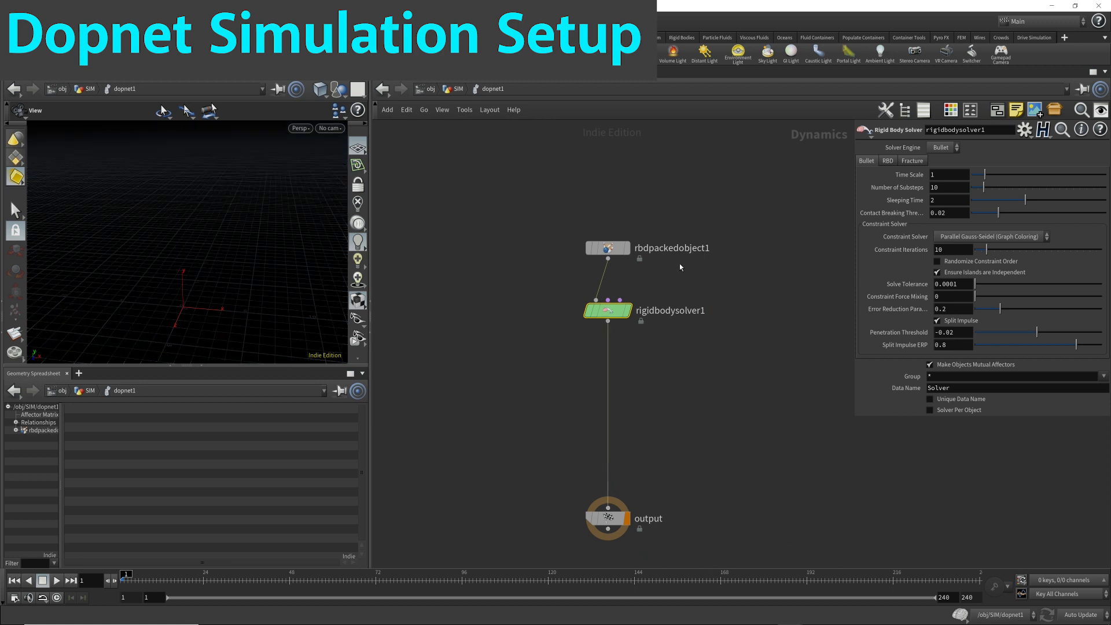
Step: Select rbdpackedobject1 and enlarge the scene view by shrinking the geometry spreadsheet beneath it
left_click(605, 247)
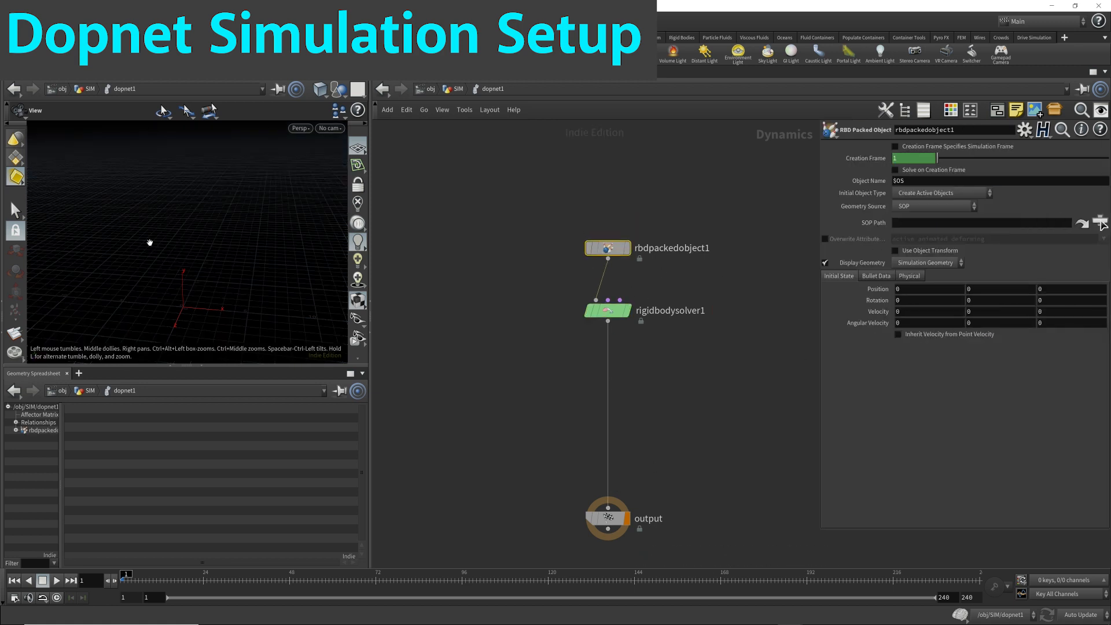
left_click_drag(263, 368, 264, 439)
mouse_move(618, 251)
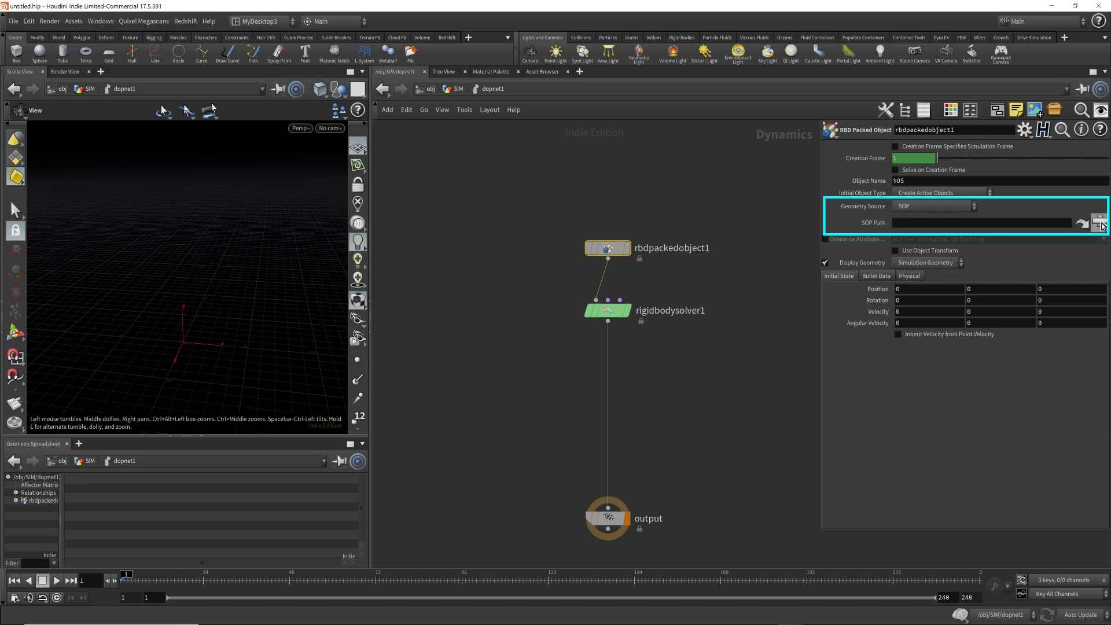
left_click(1100, 223)
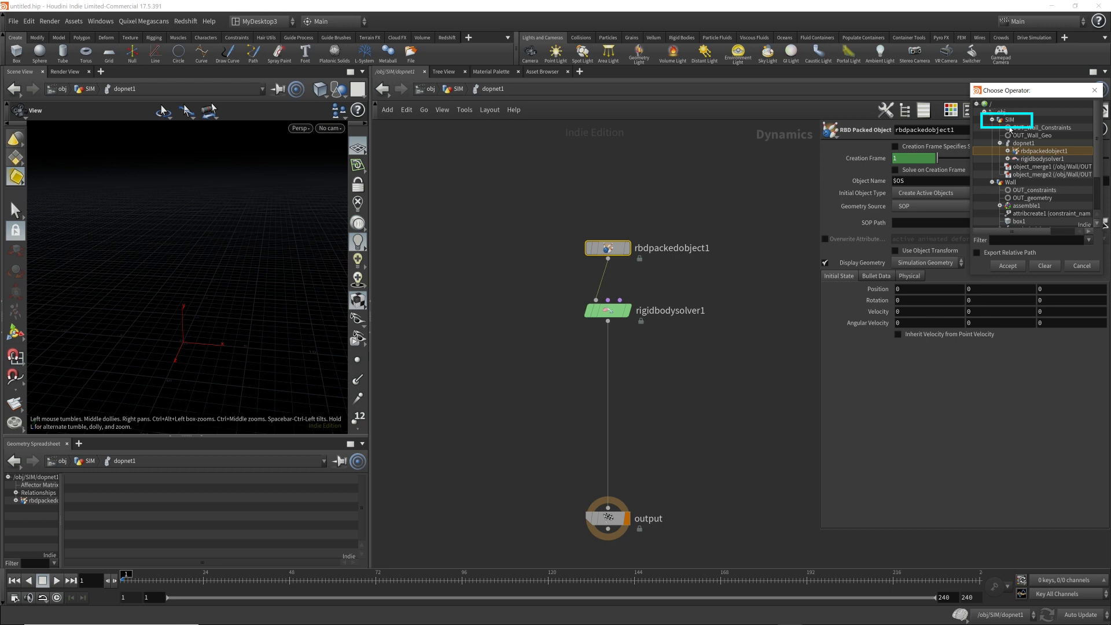
left_click(1009, 121)
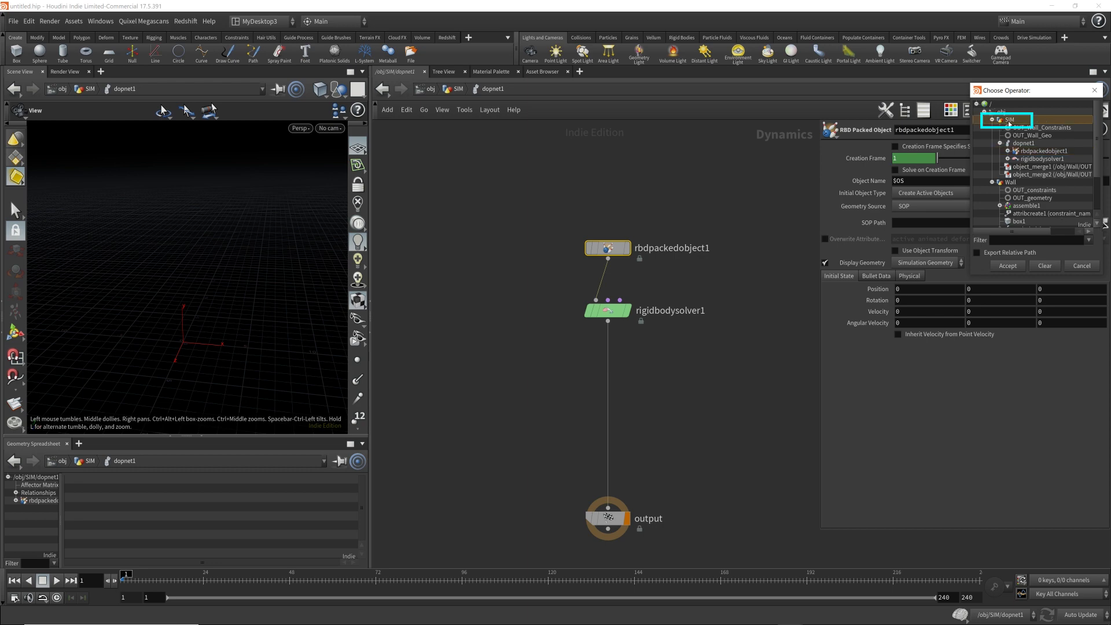
left_click(1035, 128)
left_click(1035, 136)
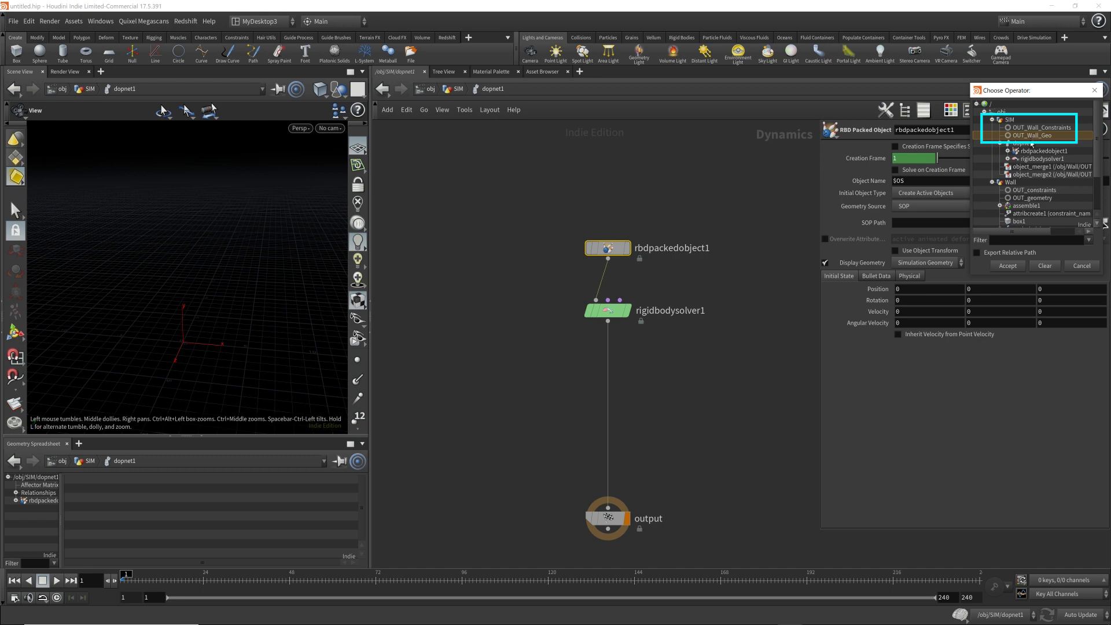
left_click(1076, 266)
key("u")
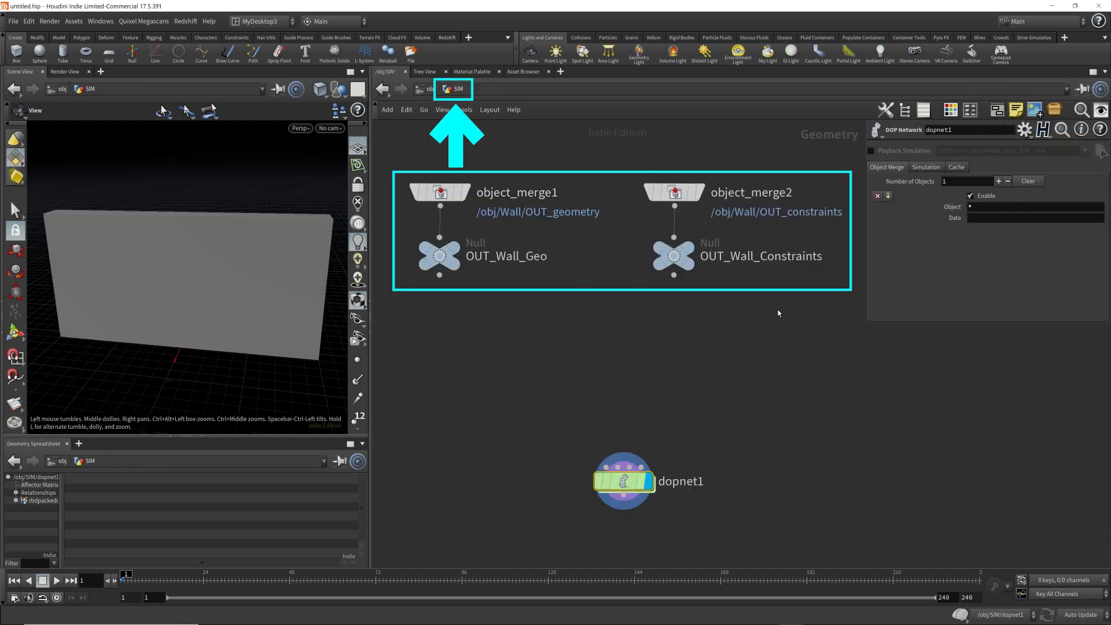
double_click(631, 481)
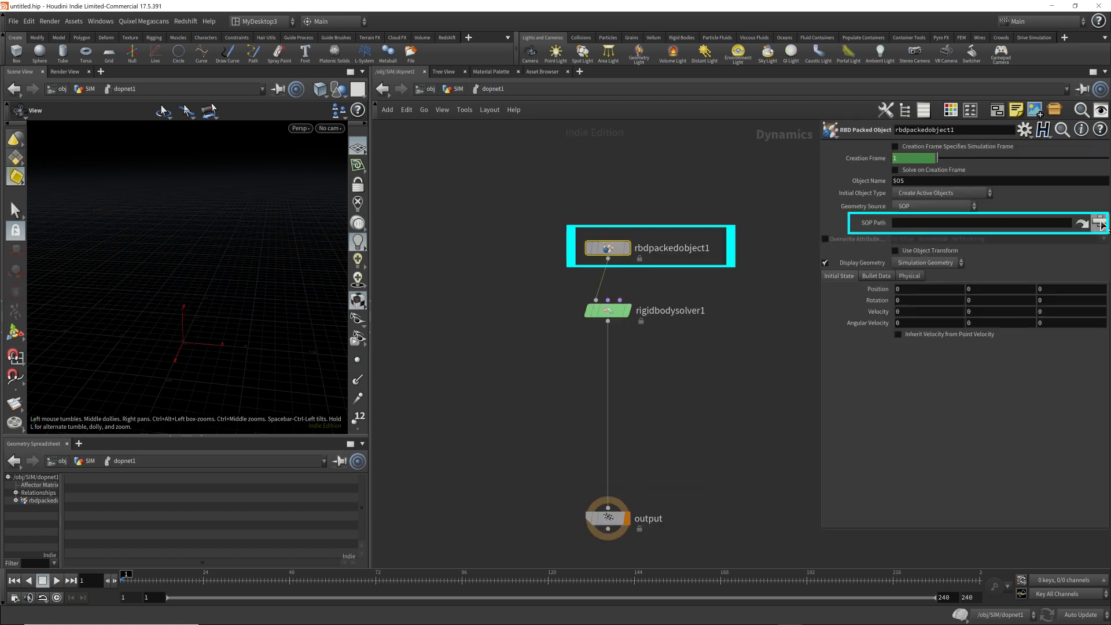
Step: Set the SOP Path of rbdpackedobject1 to /obj/SIM/OUT_Wall_Geo
left_click(1100, 225)
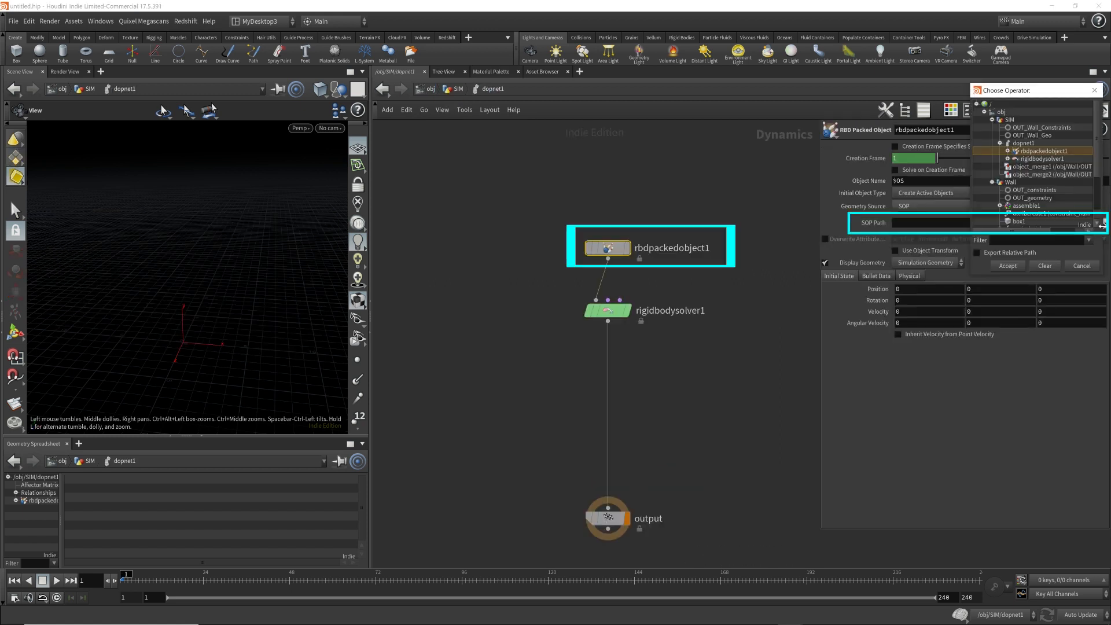
left_click(1036, 135)
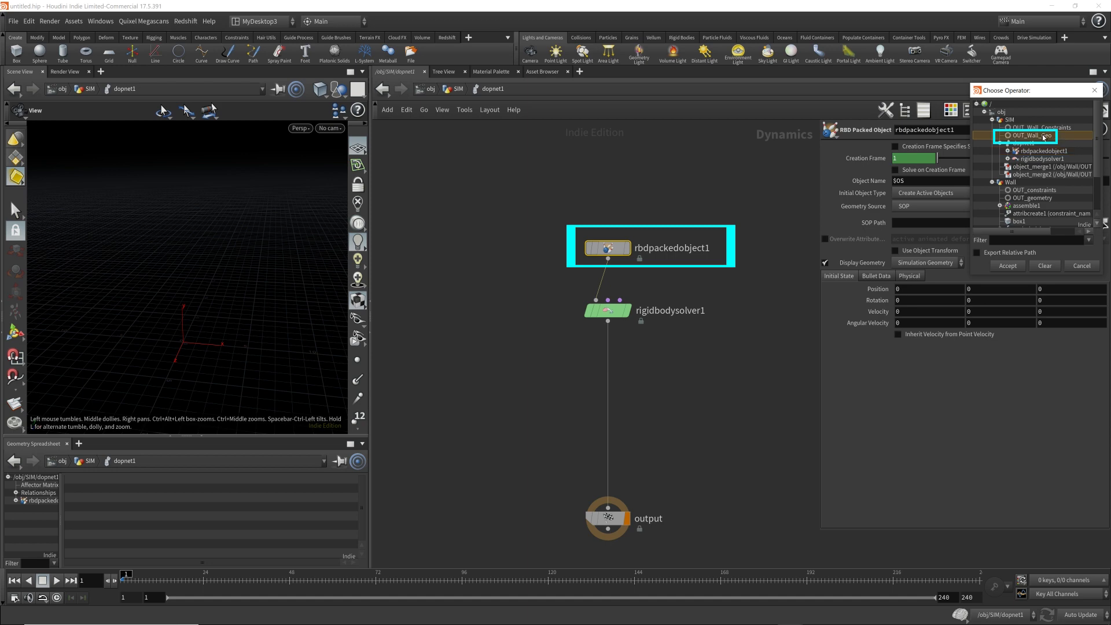
left_click(1007, 266)
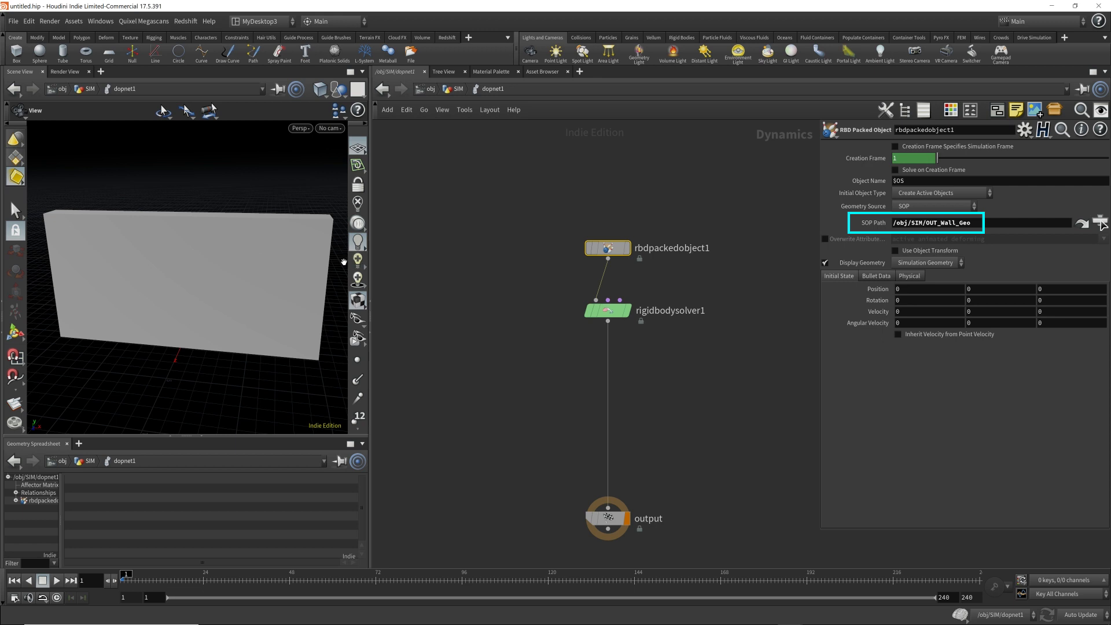
Step: Play the simulation to check the wall's behaviour without forces, and return to the first frame
mouse_move(268, 298)
left_mouse_down()
mouse_move(244, 310)
mouse_move(267, 306)
left_mouse_up()
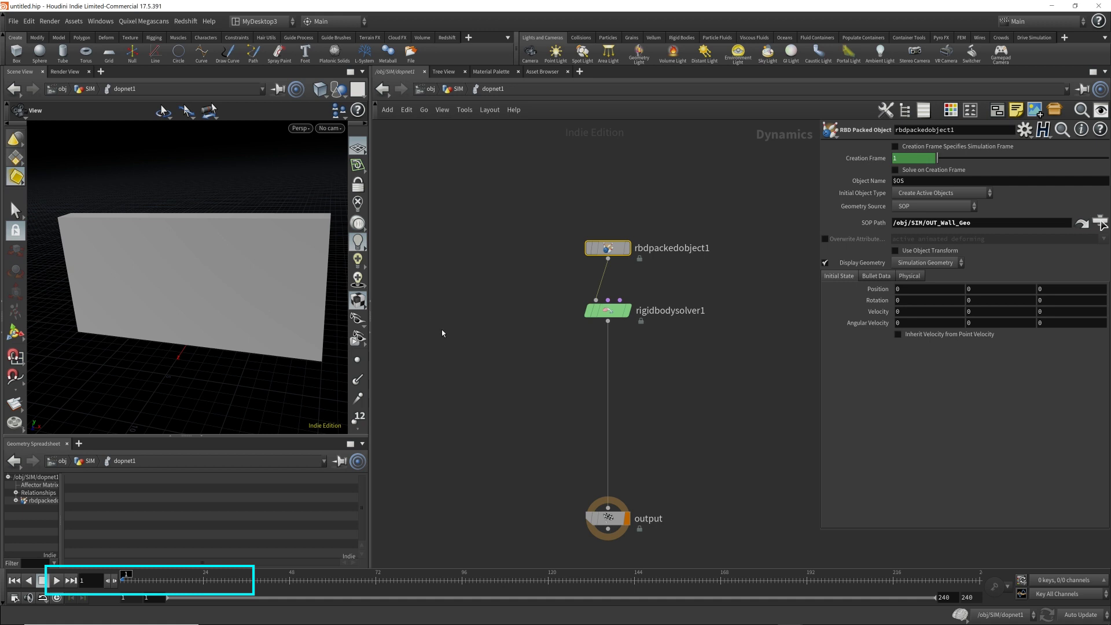
key("Up")
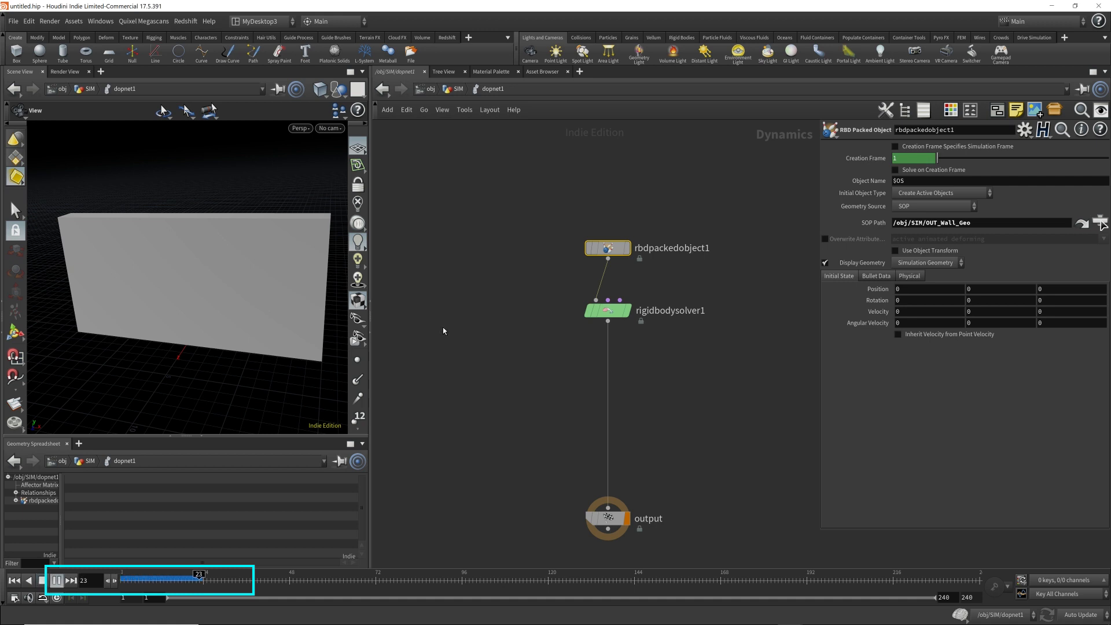
key("Up")
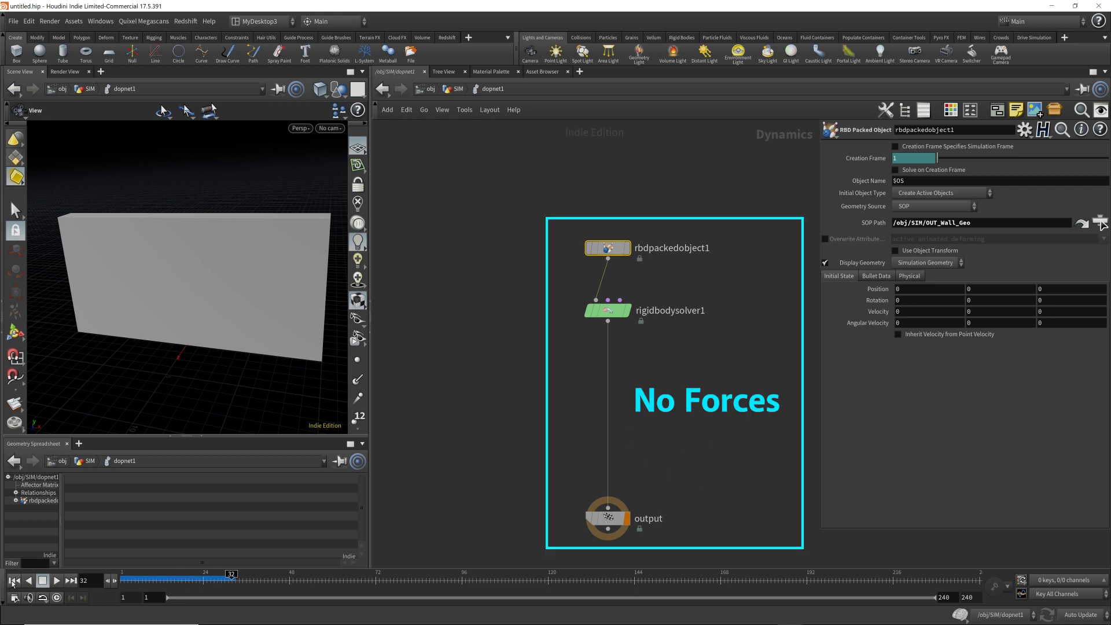
key("ctrl+Up")
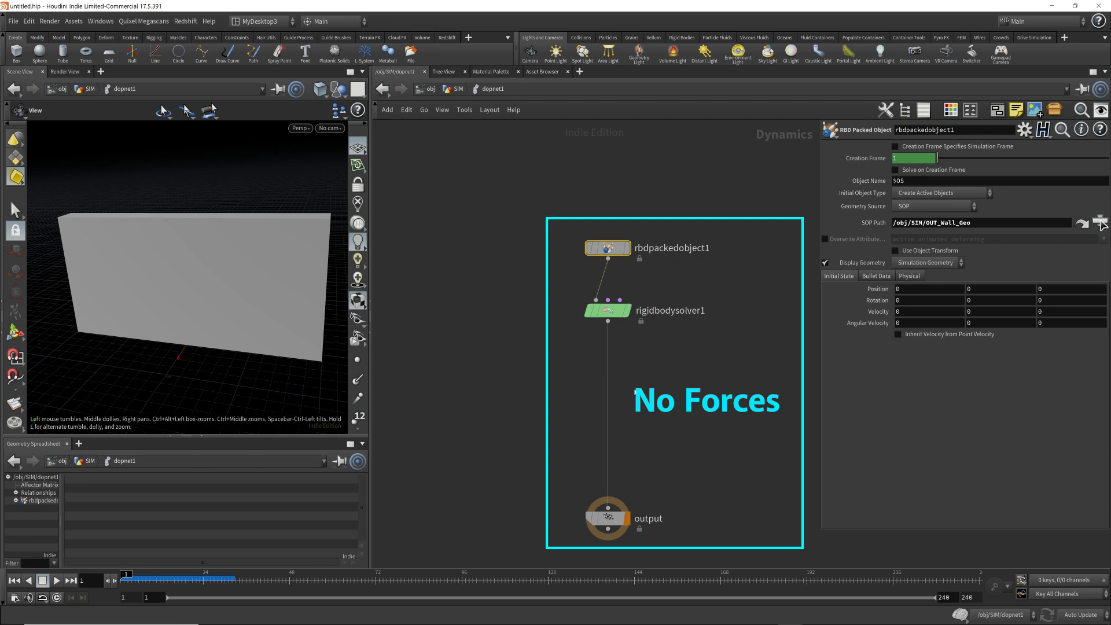
Step: Insert a Gravity Force between the rigid body solver and output, test it by playing the simulation, and return to frame 1
key("Tab")
type("gravi")
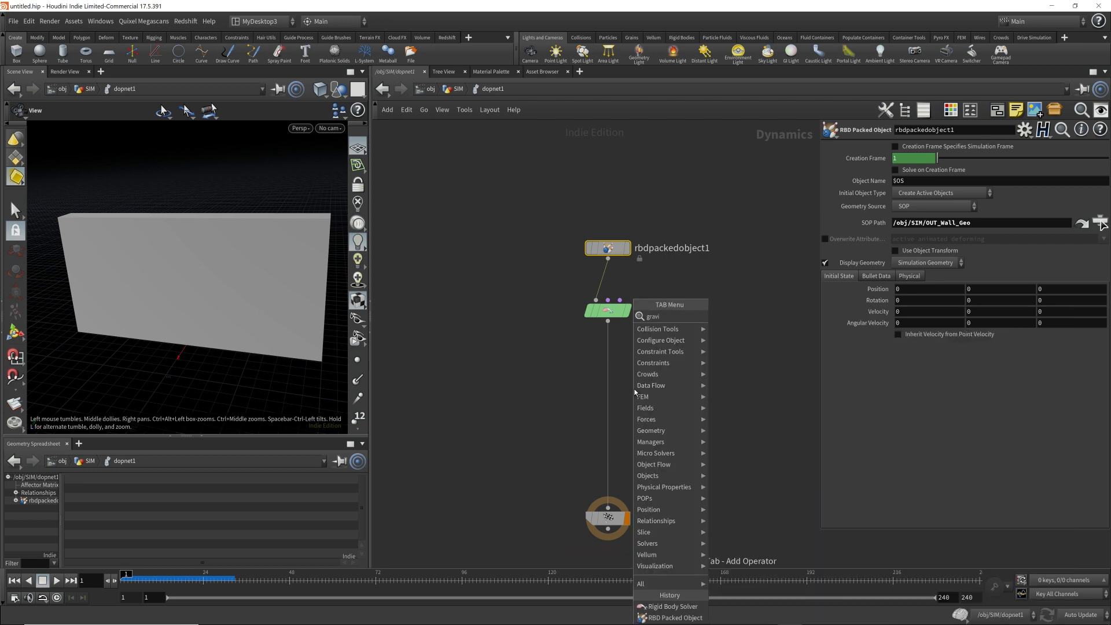
key("Return")
key("Up")
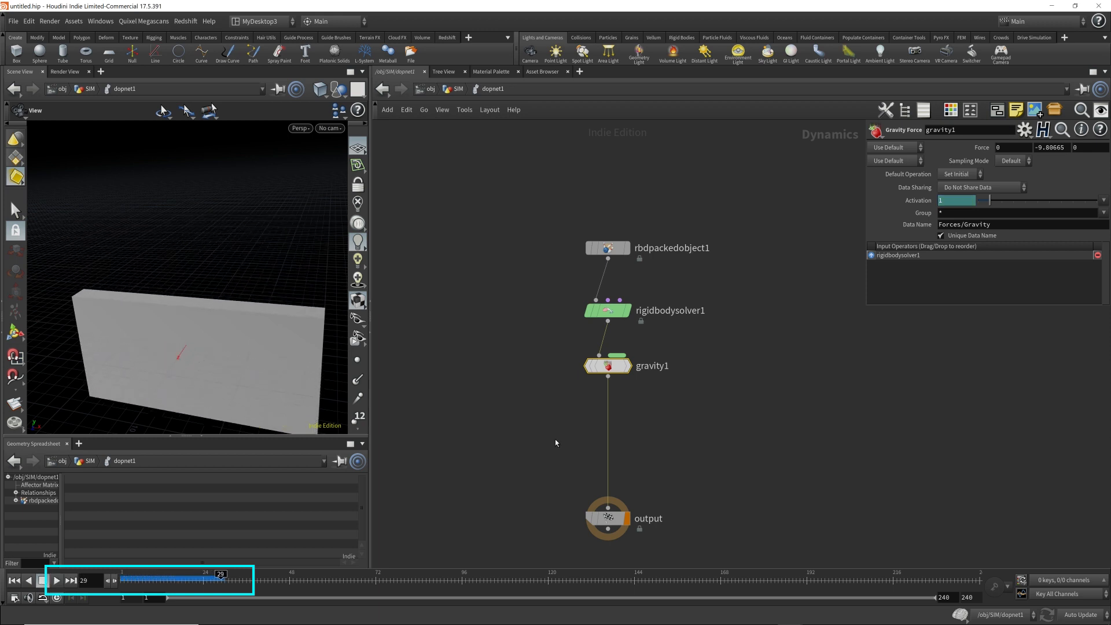
left_click(14, 580)
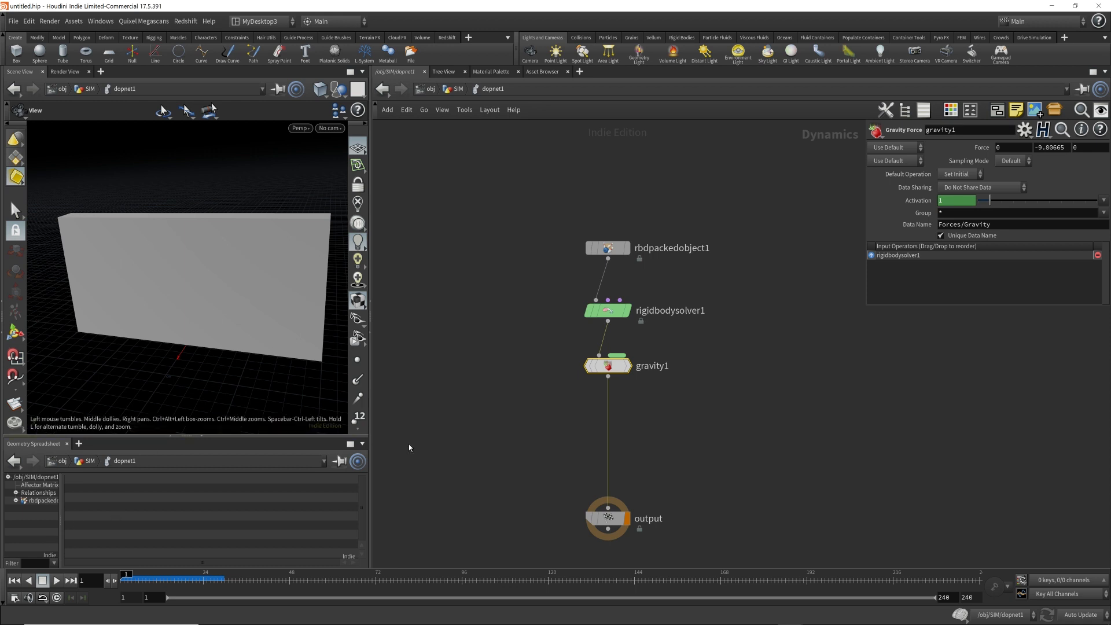
Step: Insert a Merge node between gravity1 and the output node
key("Tab")
type("merge")
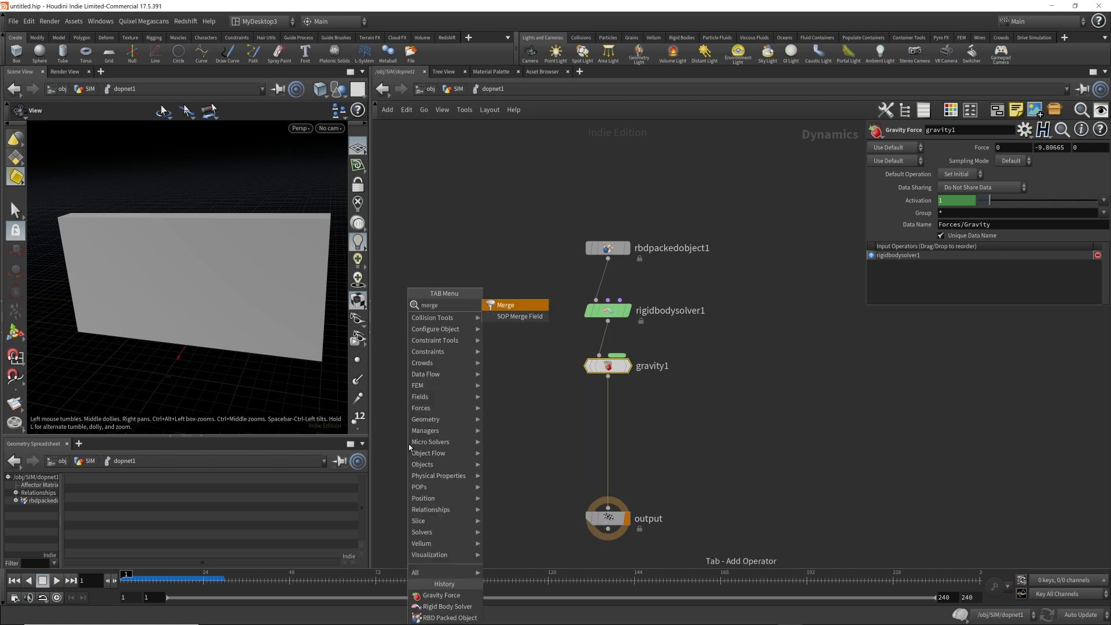
key("Return")
left_click(607, 428)
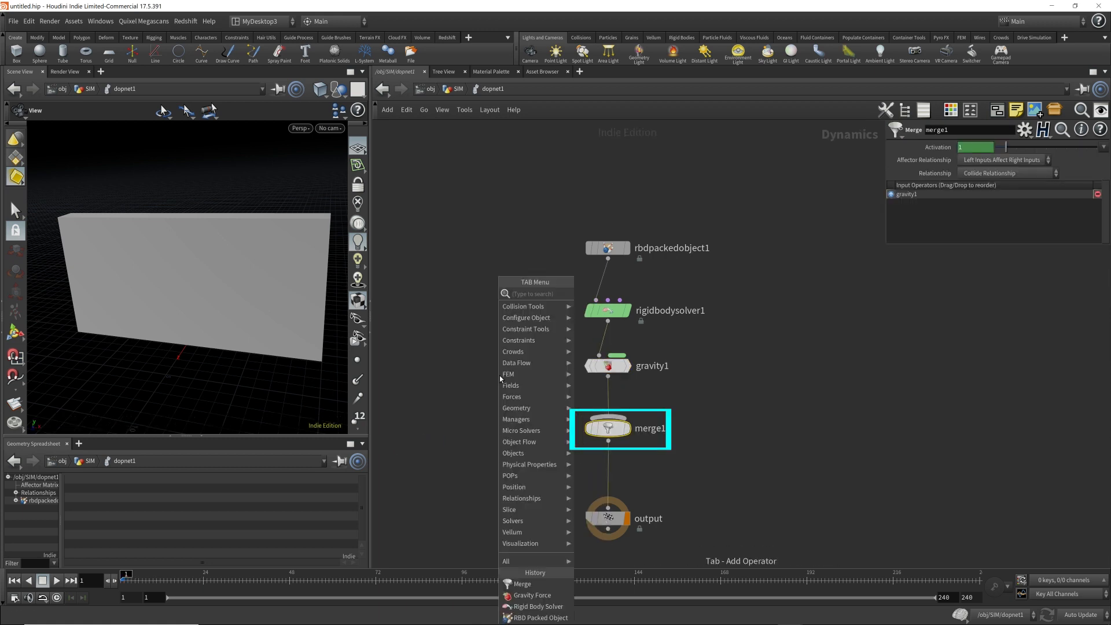
Step: Add a Ground Plane node beside gravity1 and connect it to merge1
key("Tab")
type("ground")
key("Return")
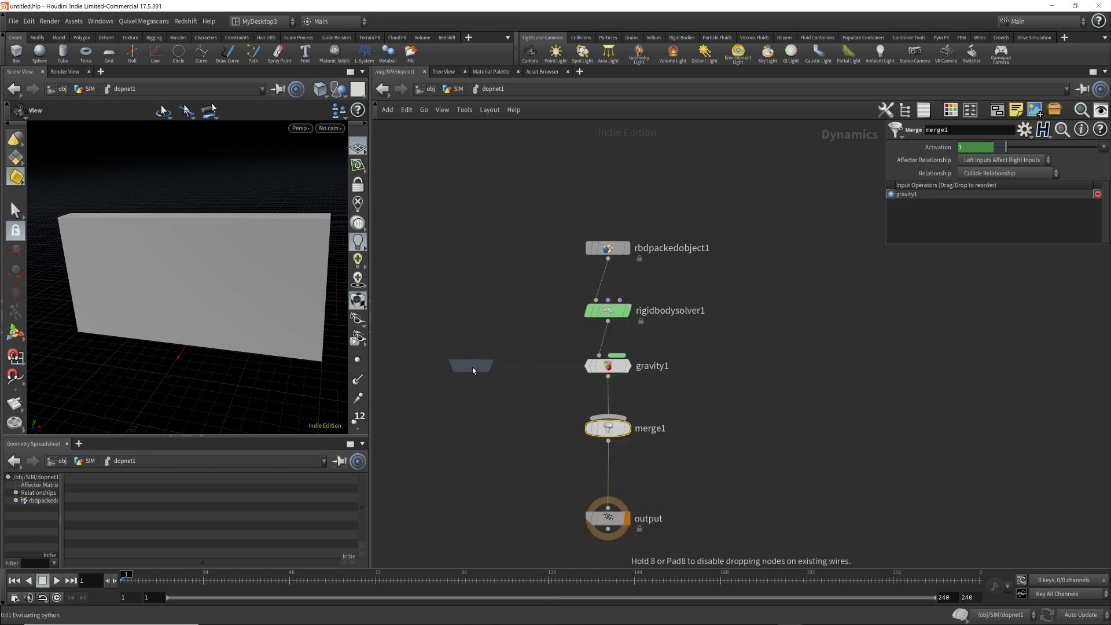
left_click(473, 367)
left_click_drag(472, 377, 611, 405)
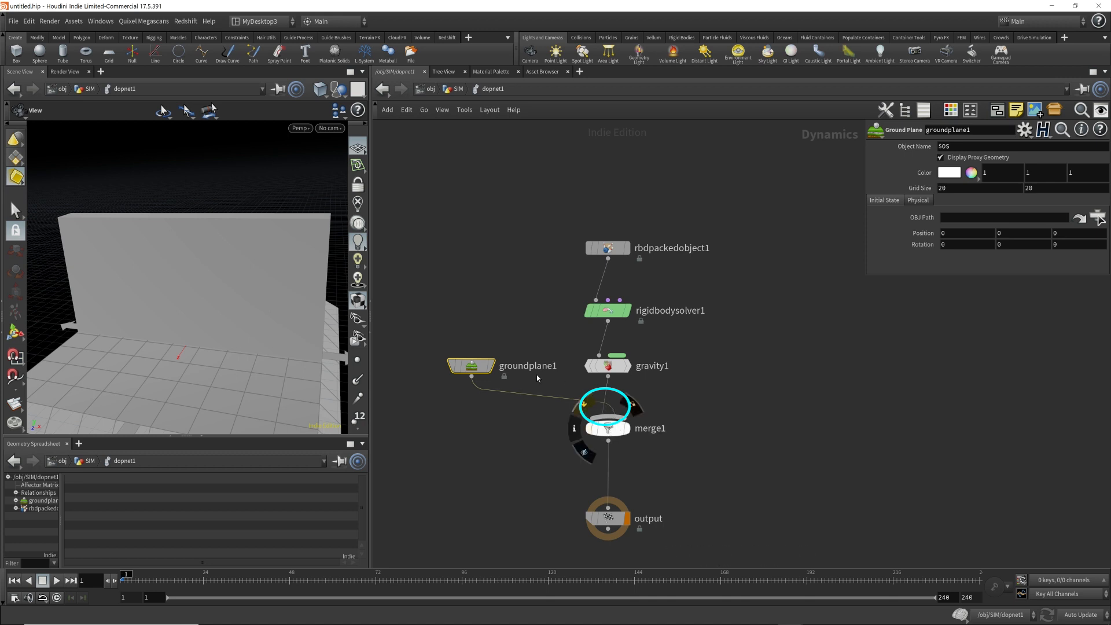
Step: Reorder the inputs of merge1 so that groundplane1 comes before gravity1
mouse_move(481, 370)
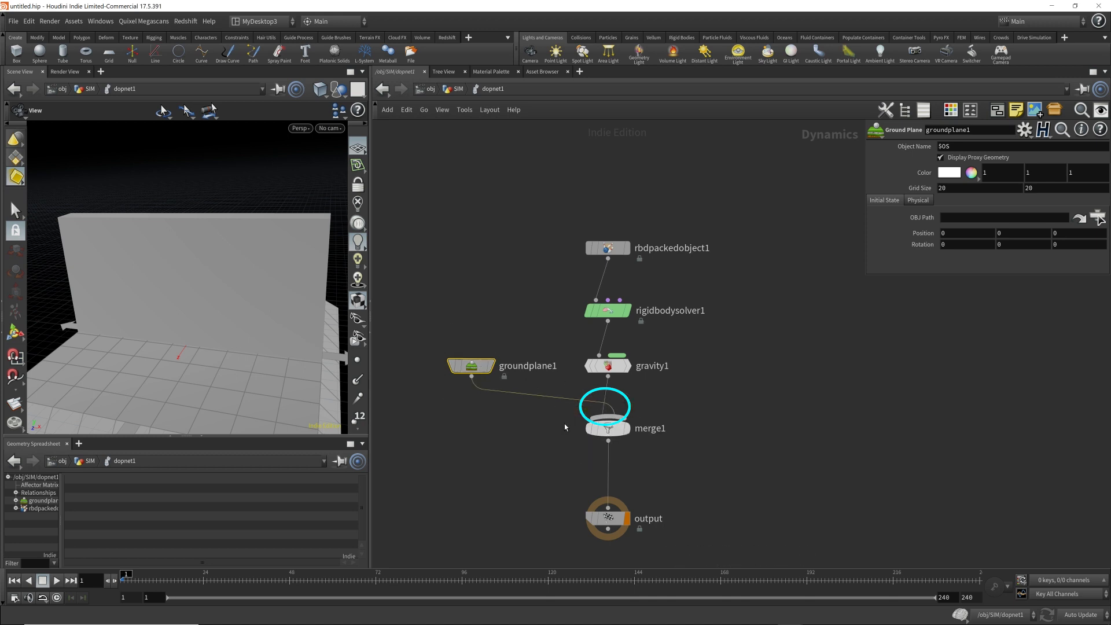
left_click(609, 431)
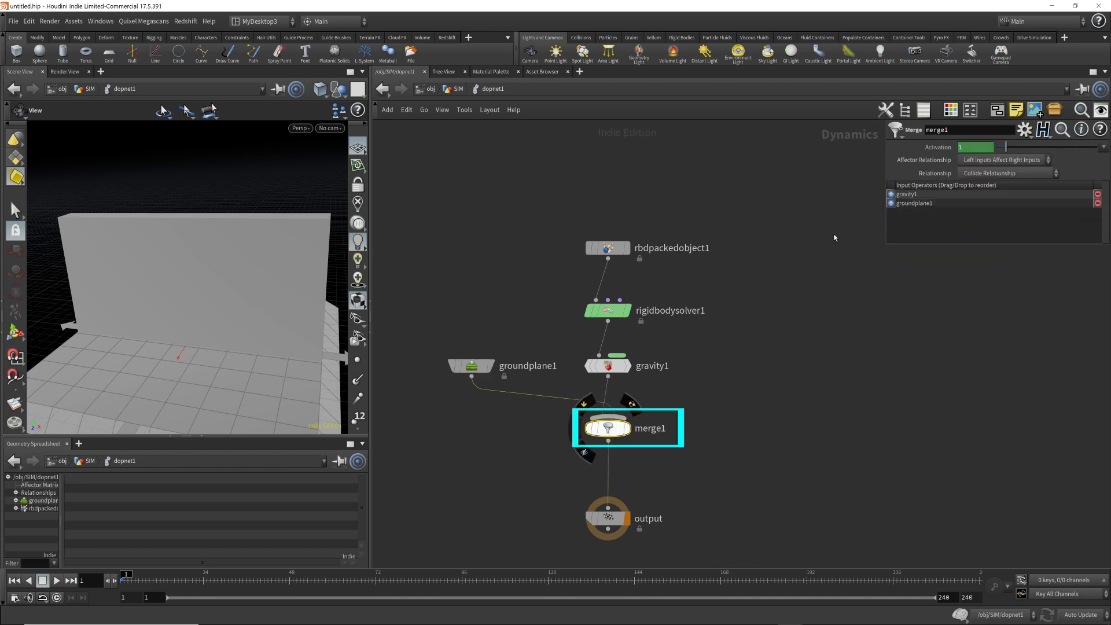
left_click(891, 204)
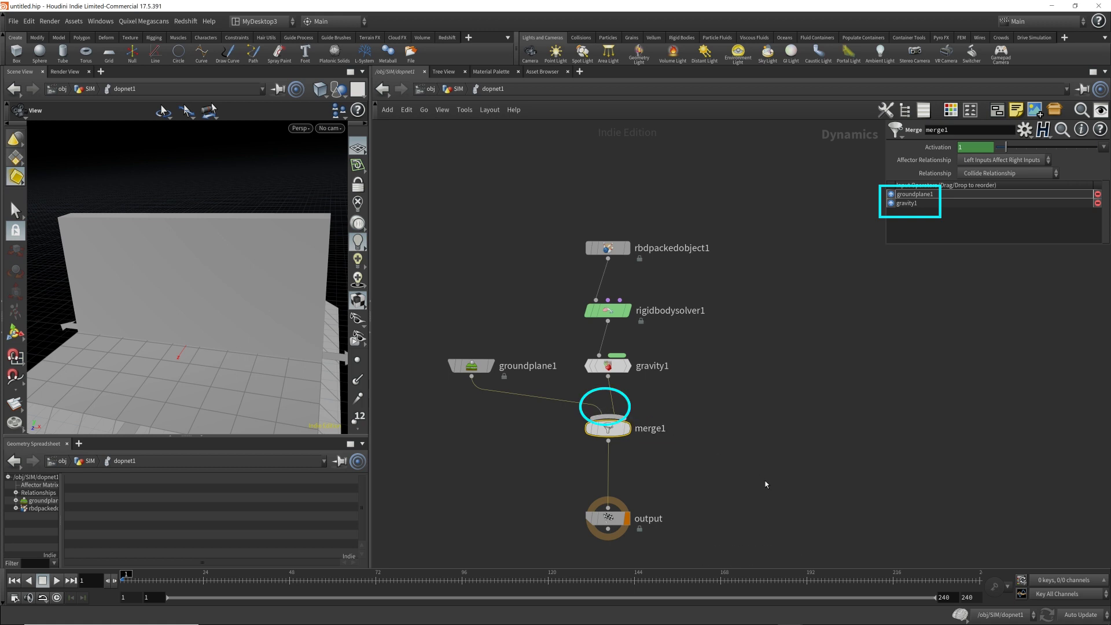
Step: Play the simulation to check the wall collapsing onto the ground plane, and return to frame 1
key("Up")
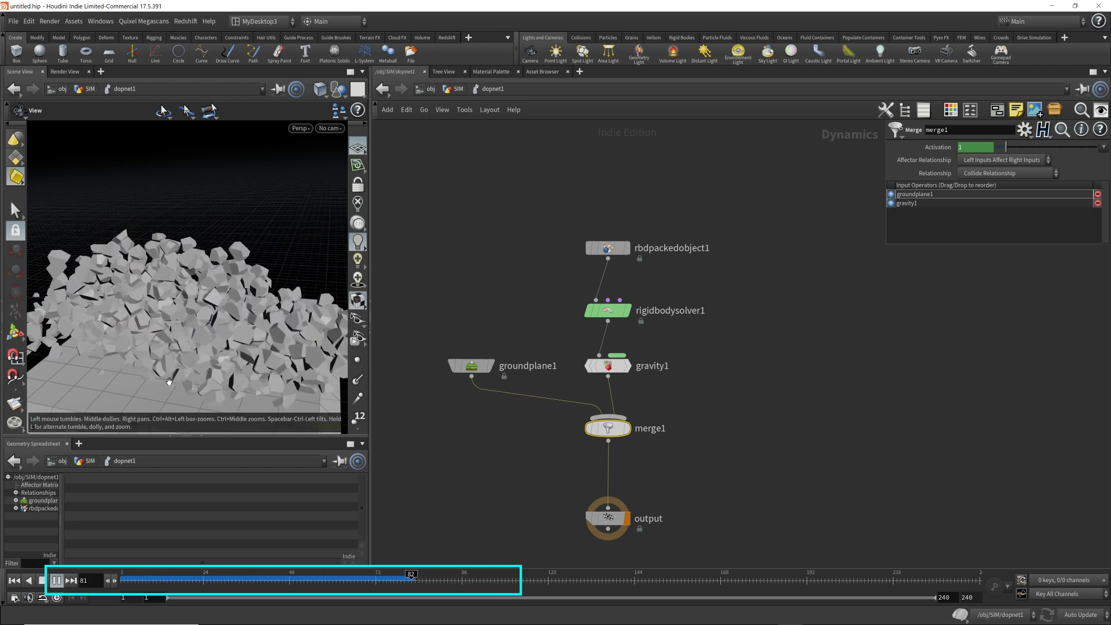
key("Up")
key("ctrl+Up")
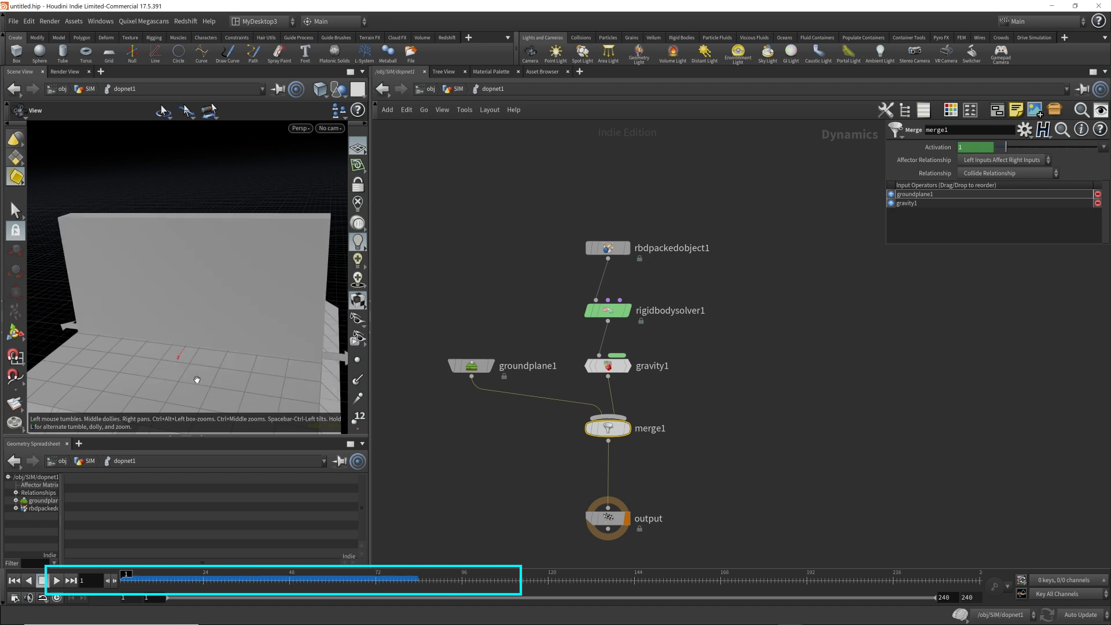
Step: Move the output node down and insert a Constraint Network node between merge1 and output
left_click(786, 368)
middle_click_drag(780, 407, 776, 322)
left_click_drag(603, 433, 603, 526)
key("Tab")
type("const")
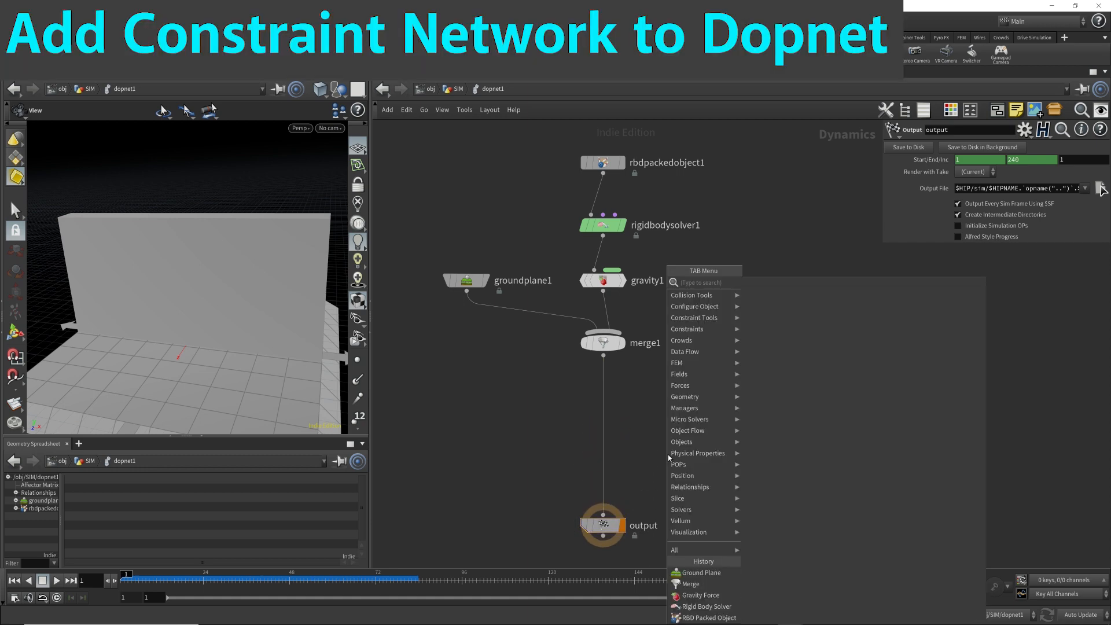
key("Down")
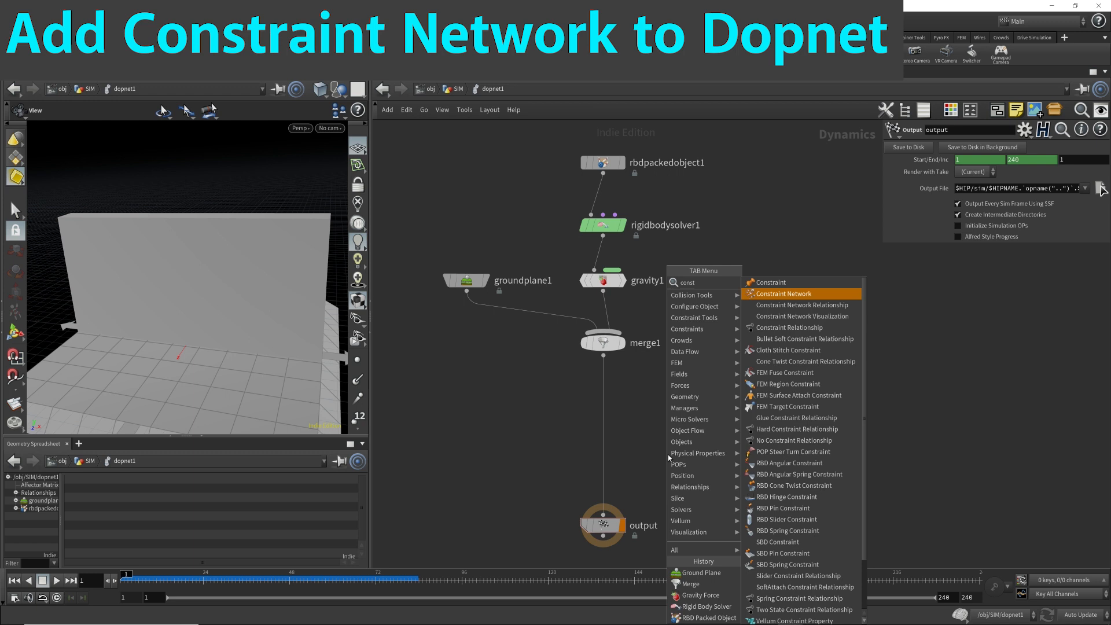
key("Return")
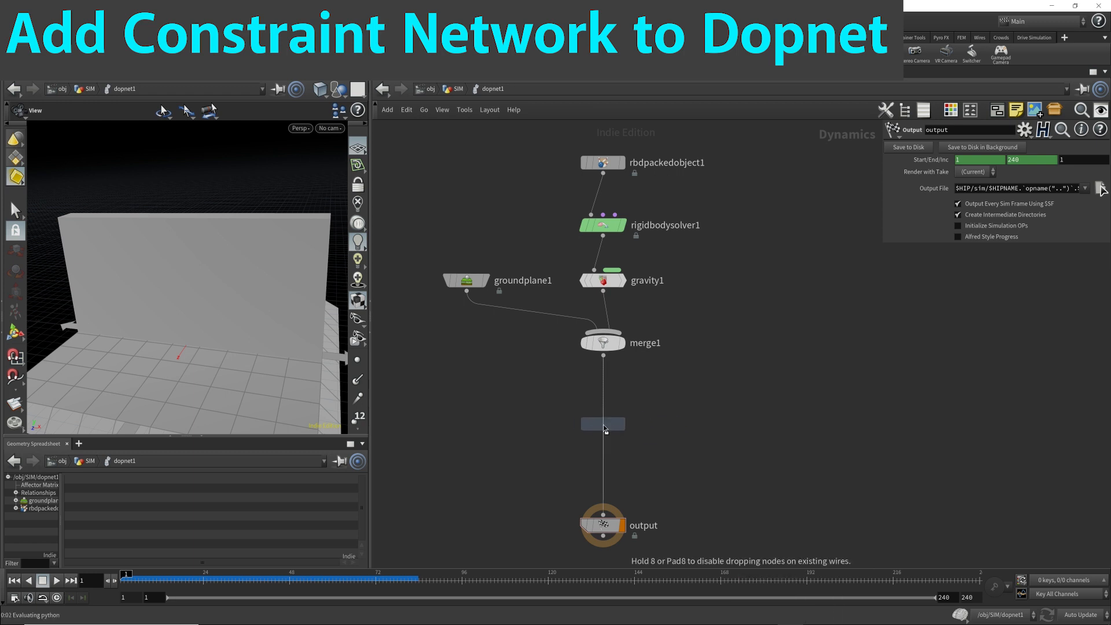
left_click(603, 425)
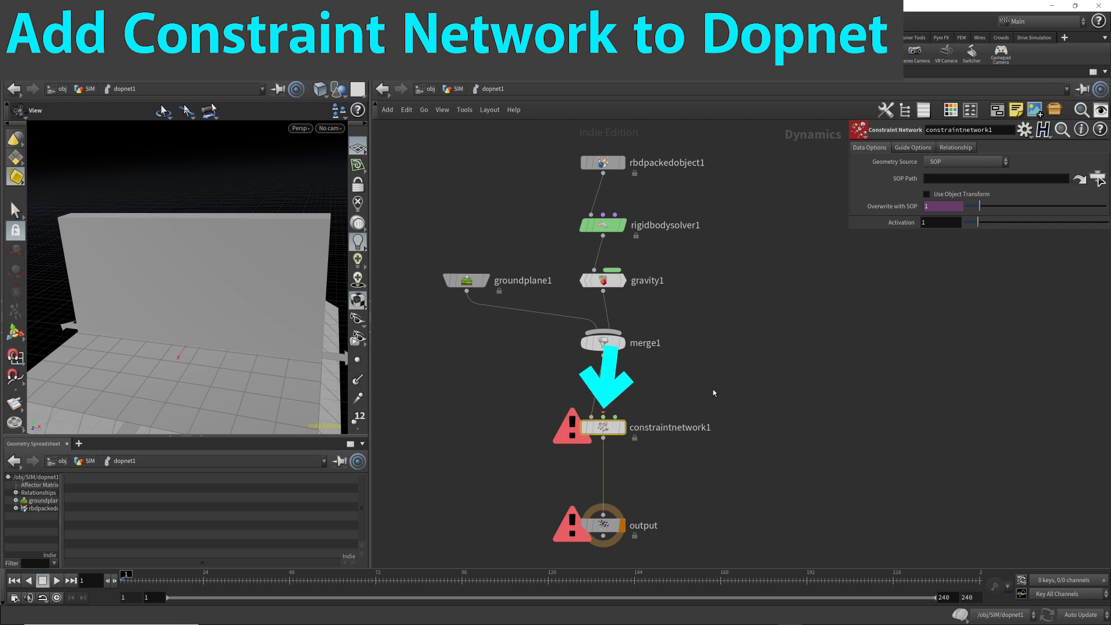
Step: Add a Glue Constraint Relationship node and connect it to the middle input of constraintnetwork1
key("Tab")
type("glue")
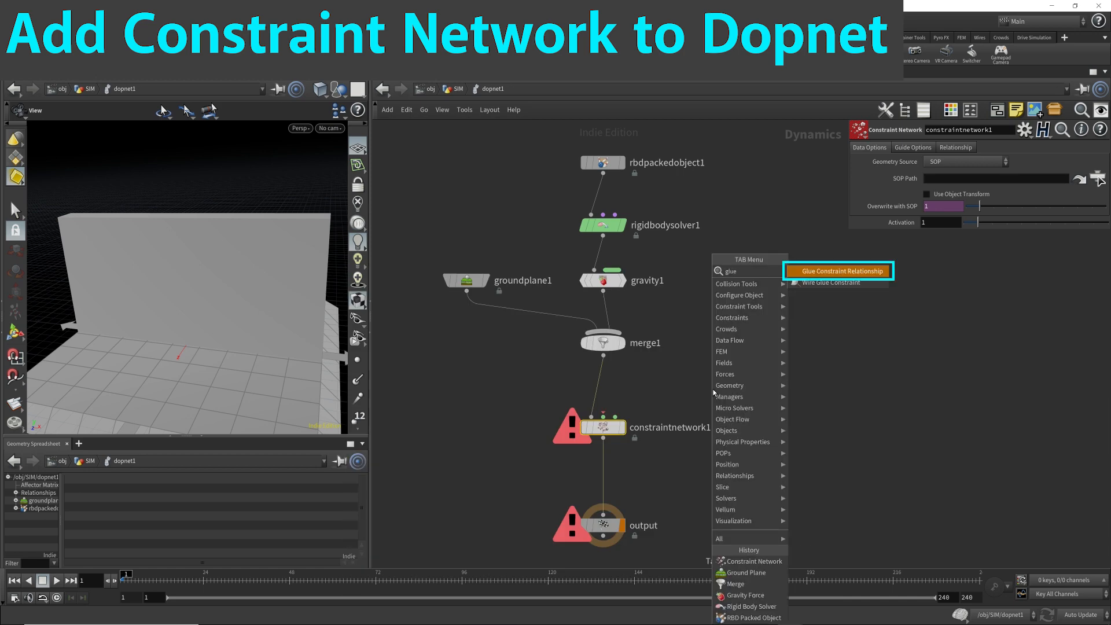
left_click(845, 272)
left_click_drag(716, 368, 604, 419)
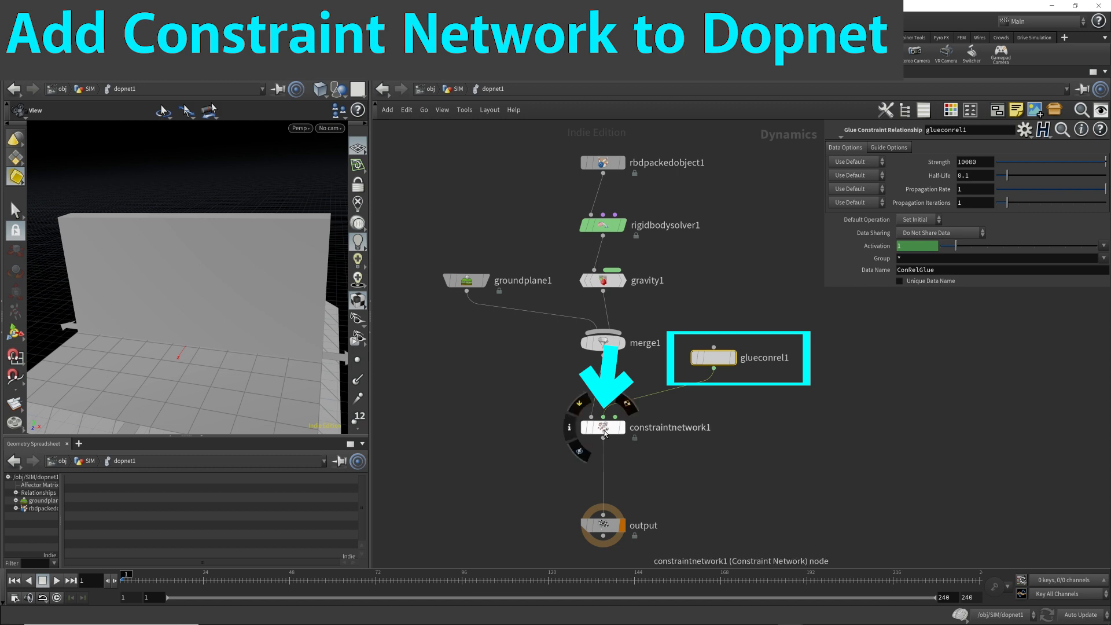
Step: Inspect the OUT_Wall_Constraints geometry in the SIM network, restore the display to dopnet1 and go back inside it
left_click(605, 431)
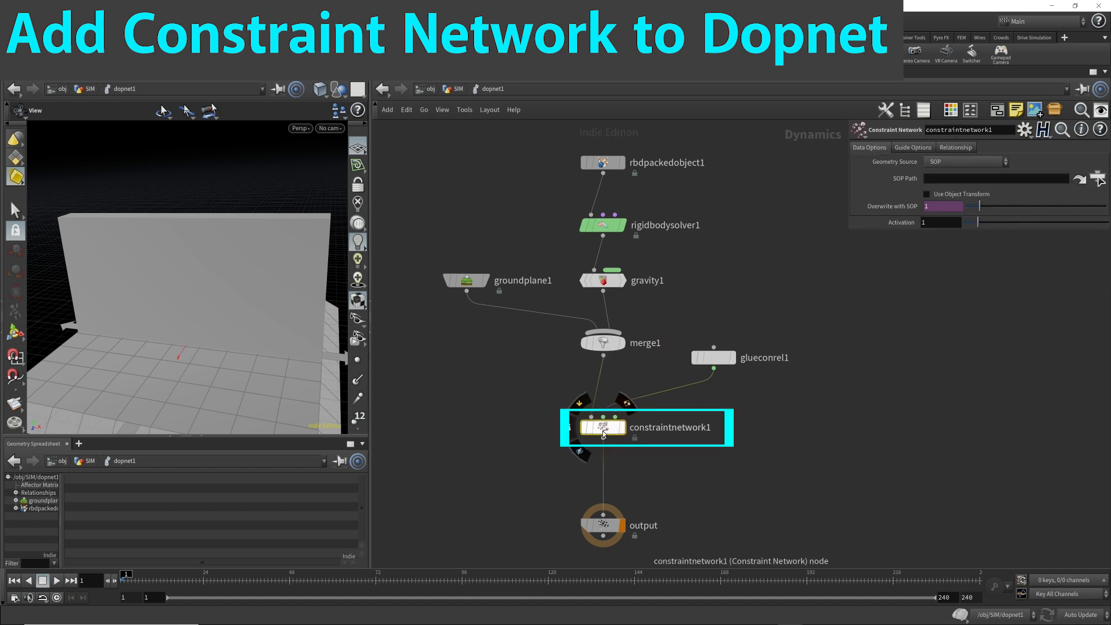
left_click(955, 178)
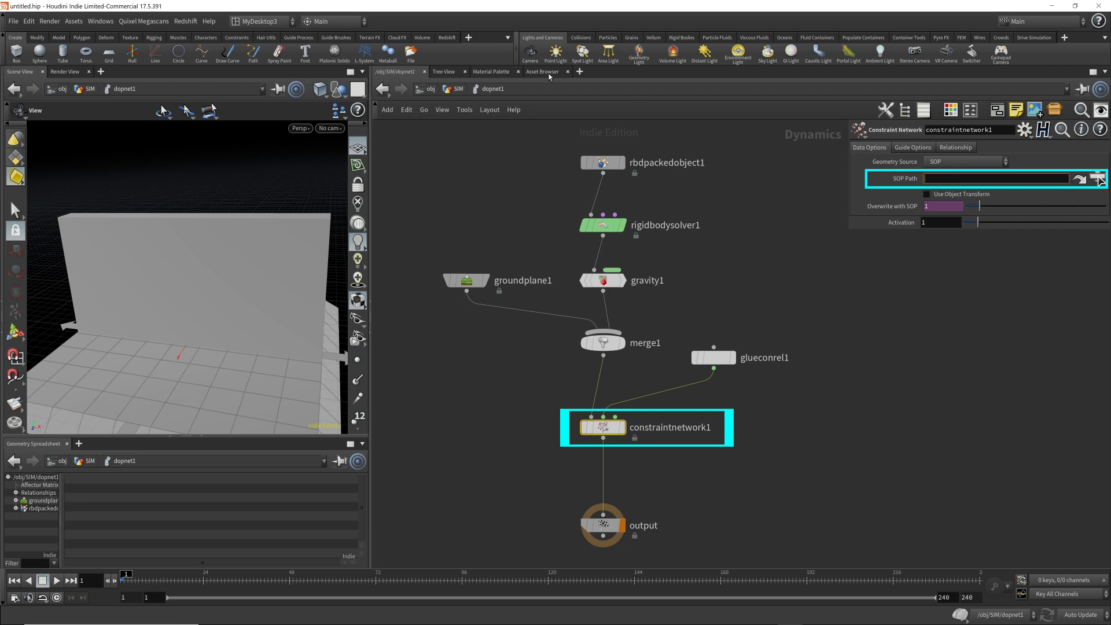
left_click(463, 91)
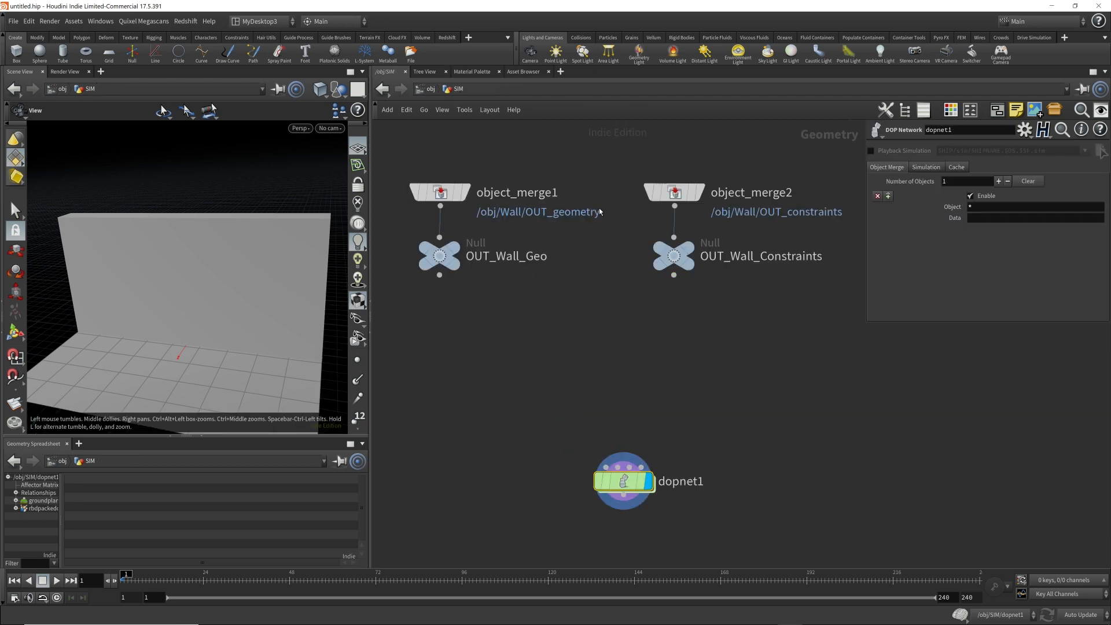
left_click(675, 257)
left_click(704, 226)
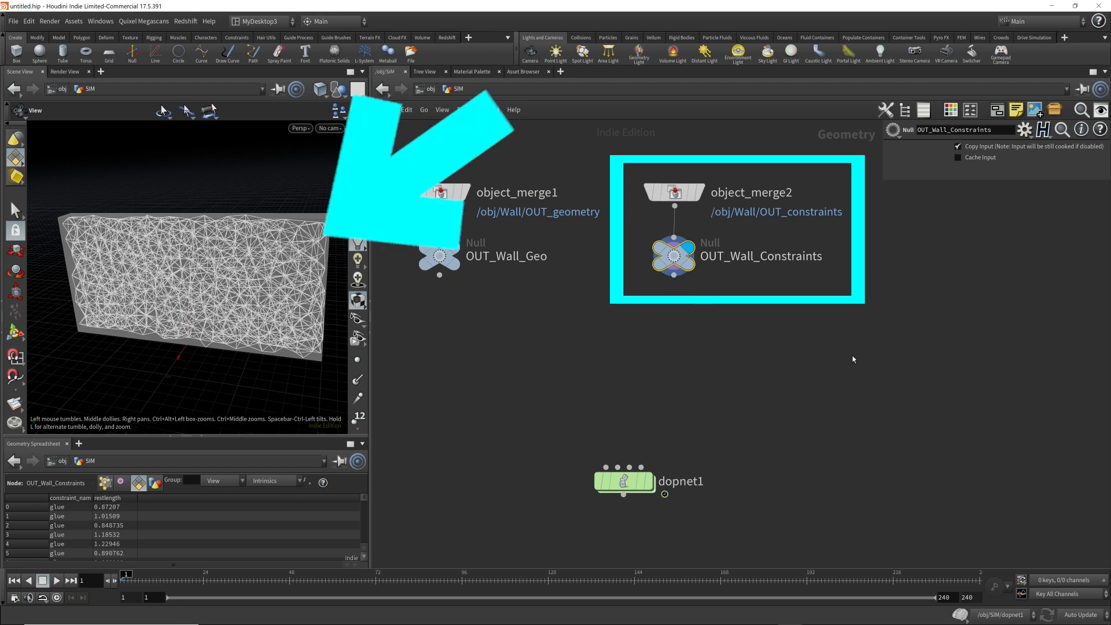
left_click(654, 482)
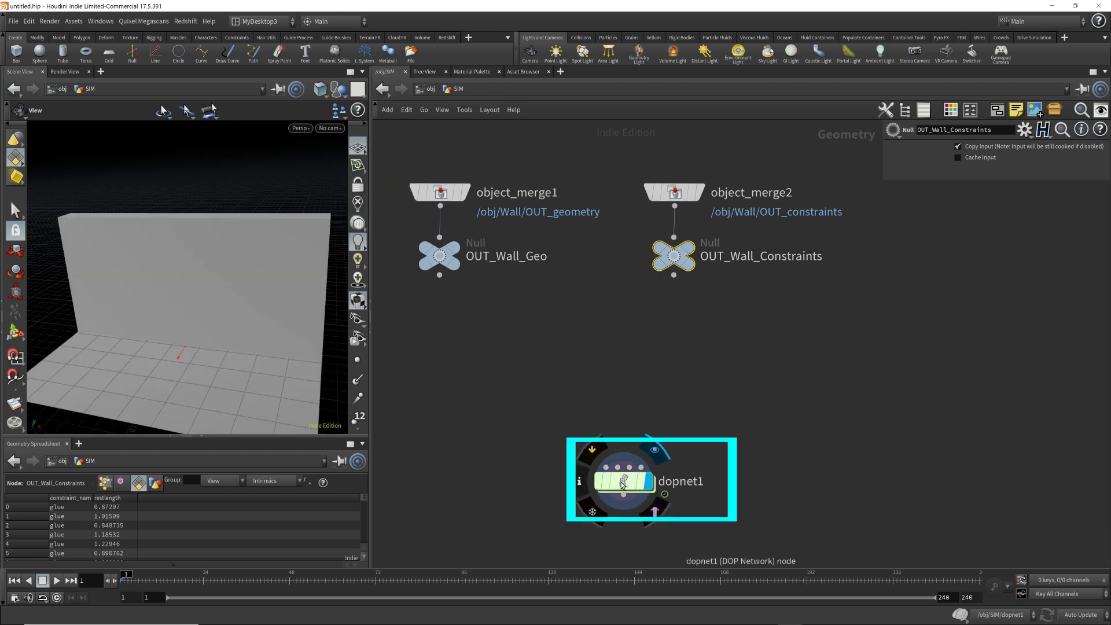
double_click(626, 482)
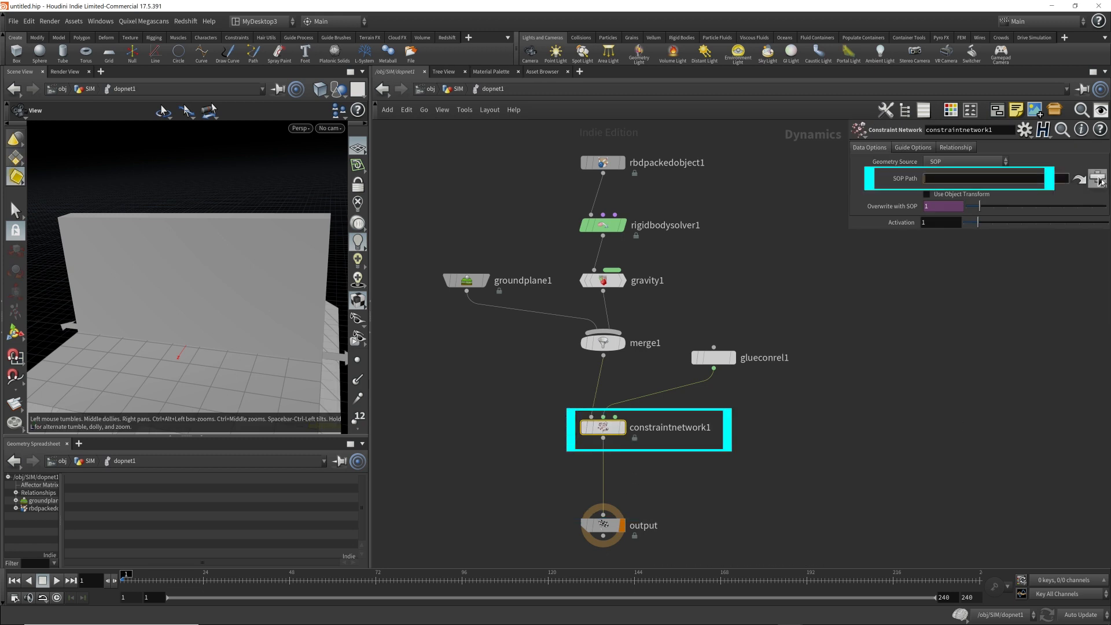
Step: Set the SOP Path of constraintnetwork1 to /obj/SIM/OUT_Wall_Constraints
left_click(1098, 179)
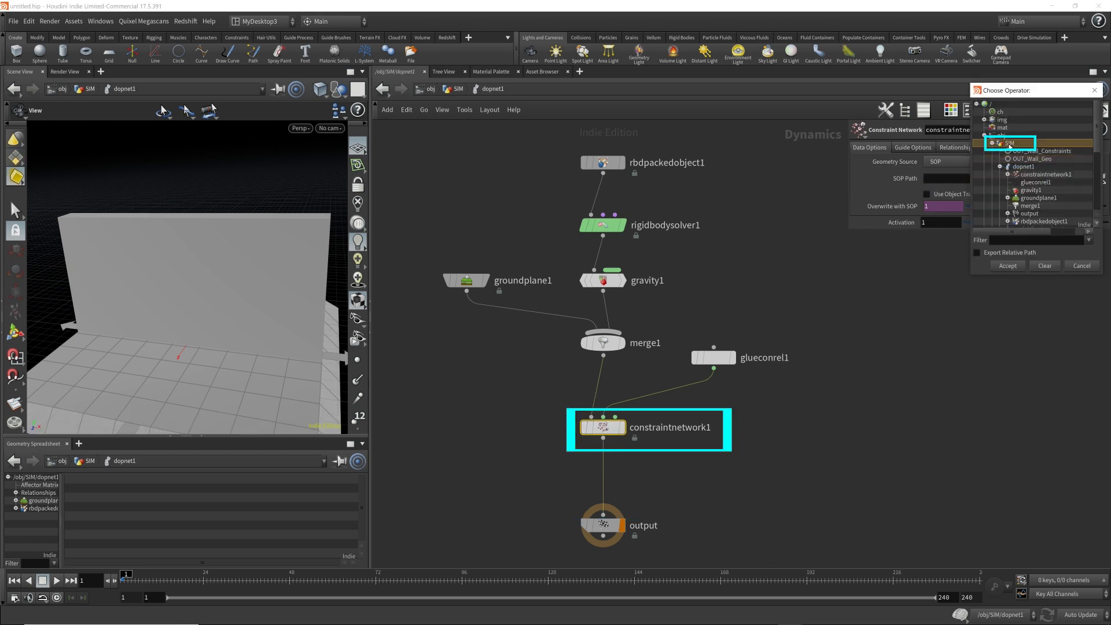
left_click(1019, 144)
left_click(1042, 151)
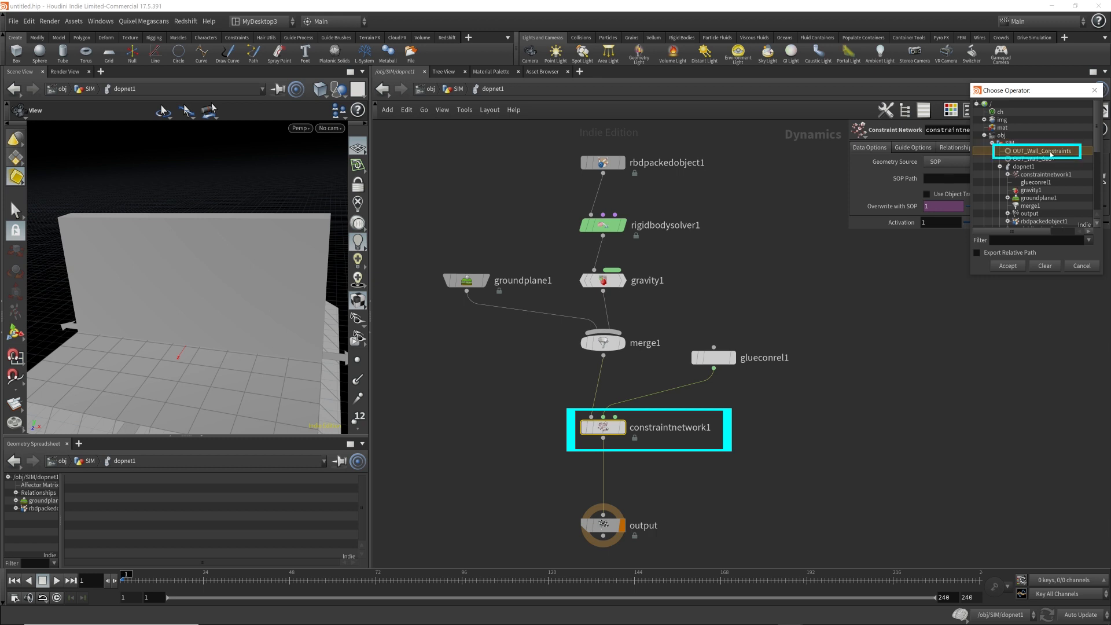
left_click(1008, 265)
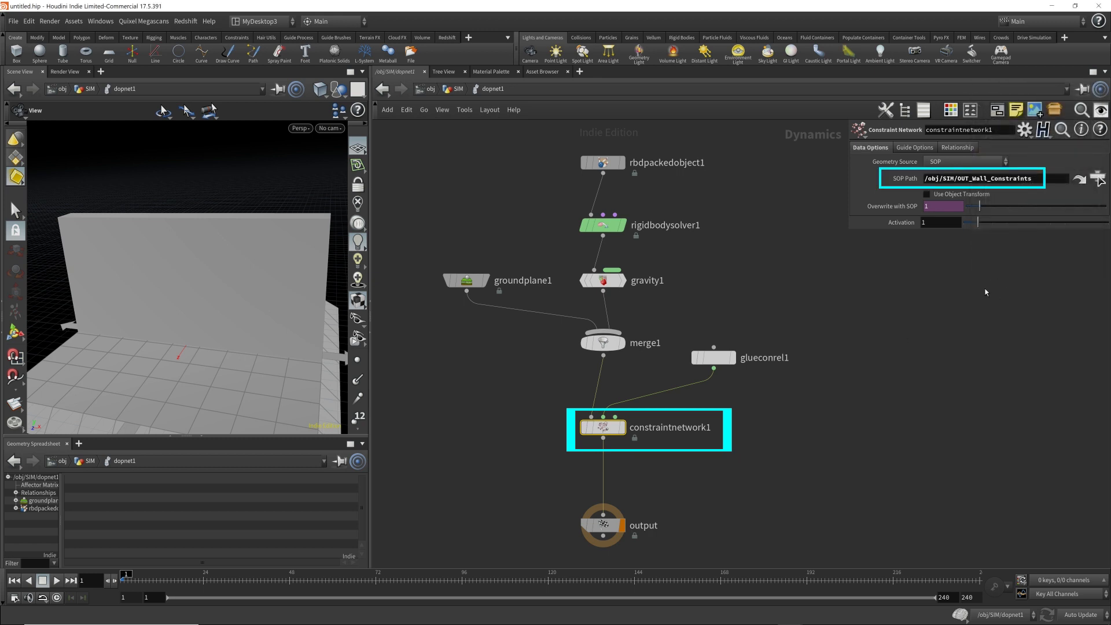
Step: Set the Data Name of glueconrel1 to glue
left_click(708, 358)
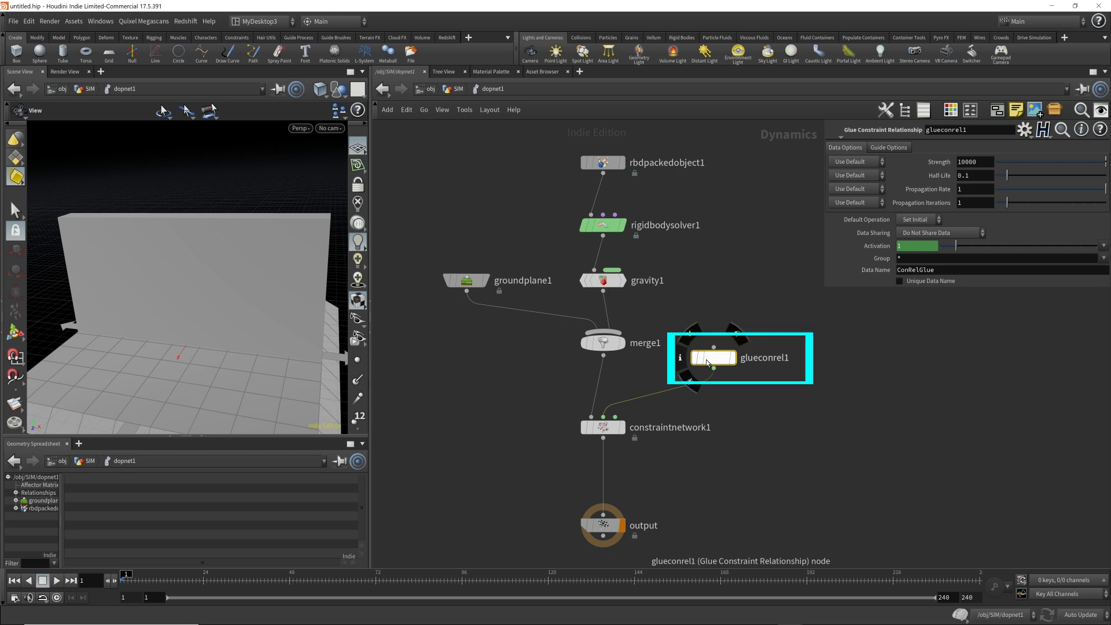
double_click(929, 270)
type("glue")
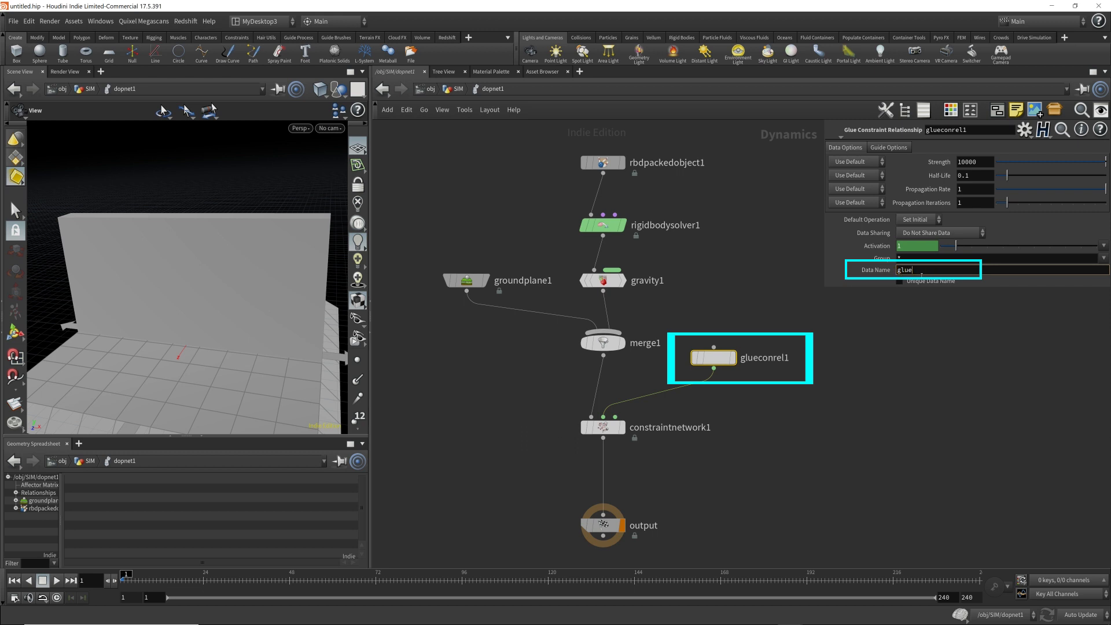
key("Return")
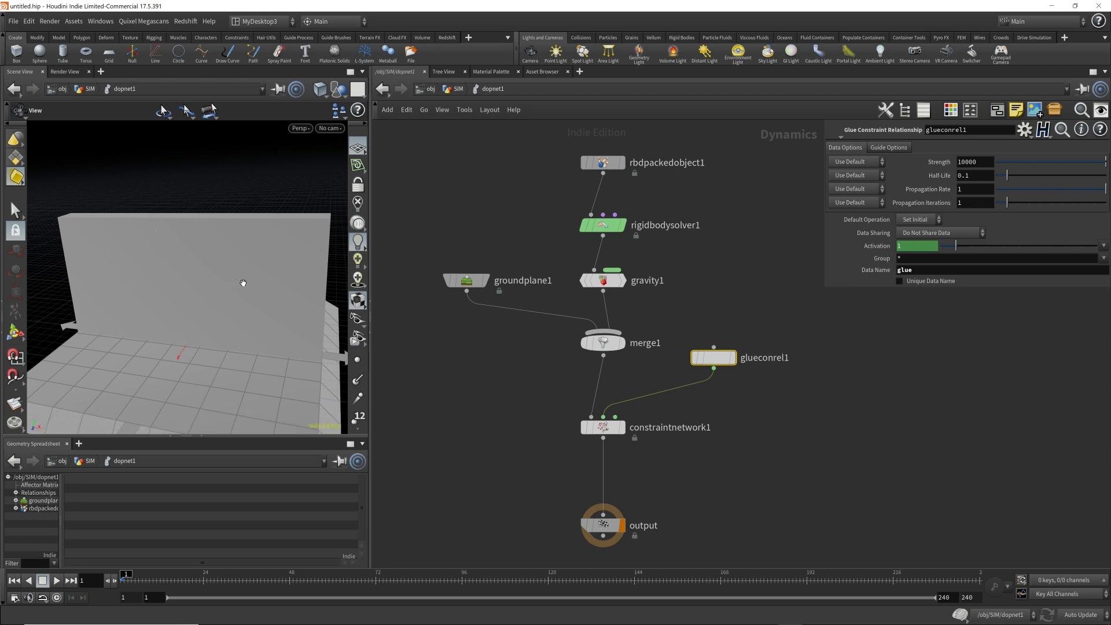
Step: Switch the viewport to wireframe shading and examine the glue constraint guides inside the wall
key("w")
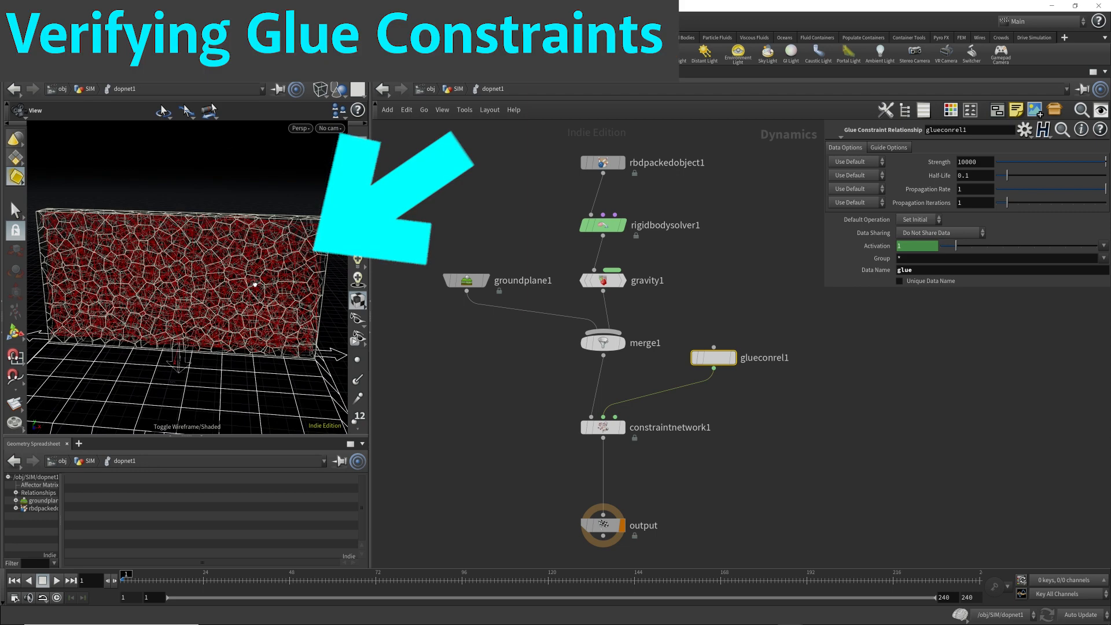
left_click_drag(255, 285, 257, 287)
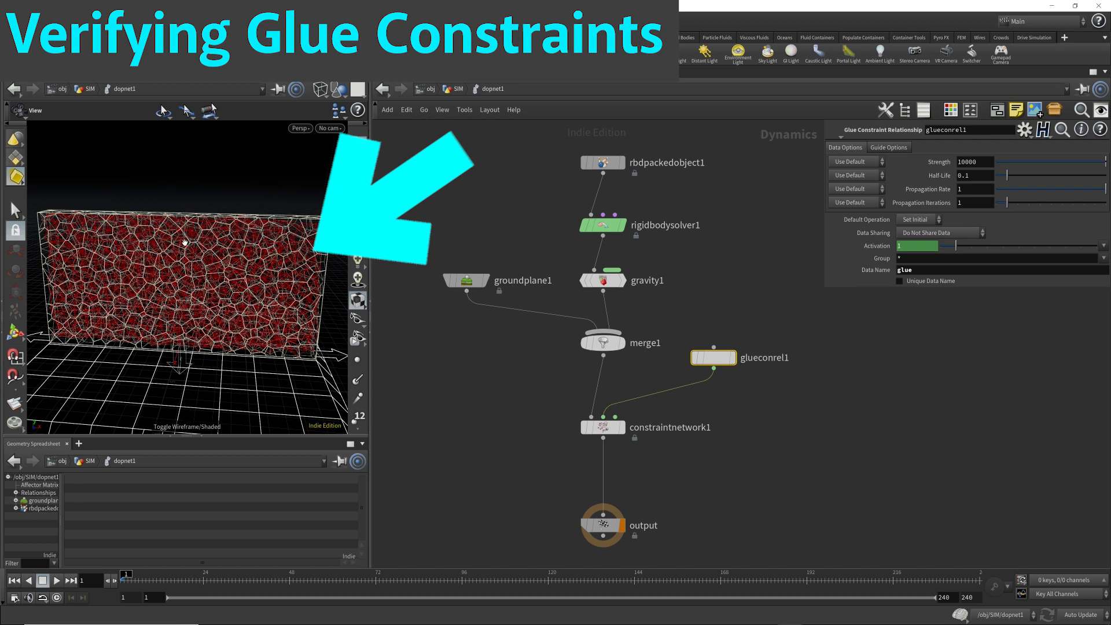
left_click_drag(222, 245, 231, 253)
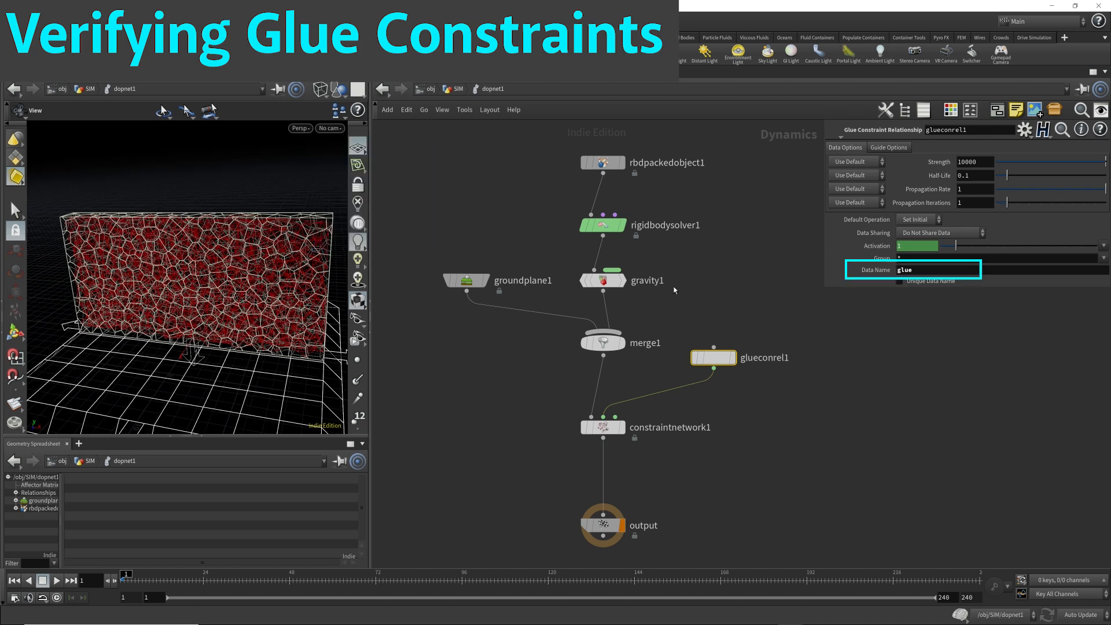
Step: Test the Data Name glue_doesnt_exist on glueconrel1, and restore it to glue
left_click(900, 271)
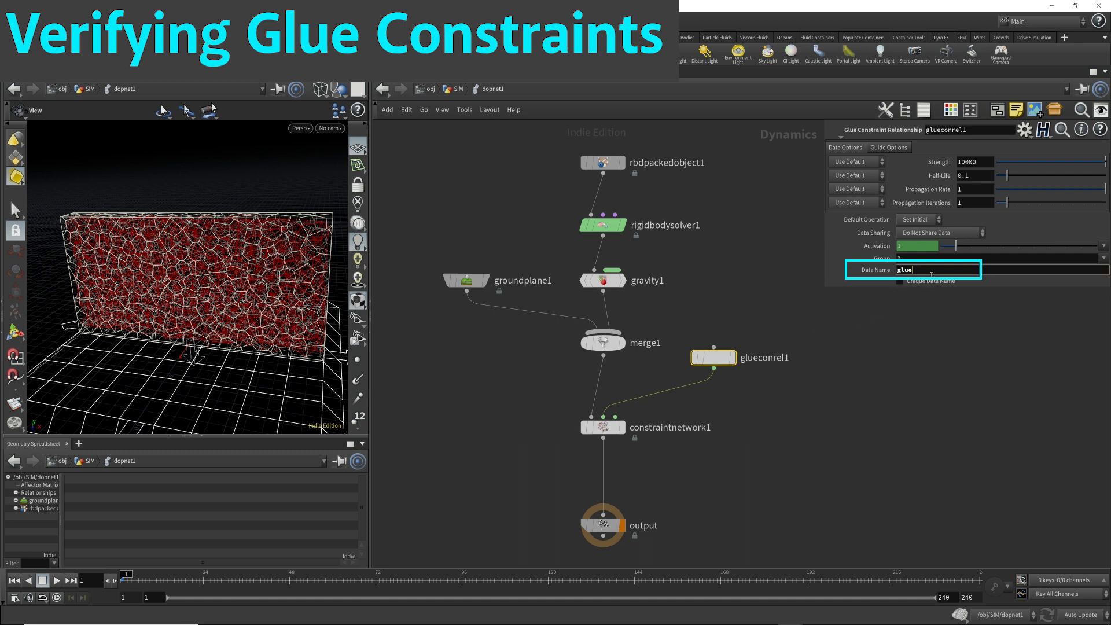
type("_doesnt_exist")
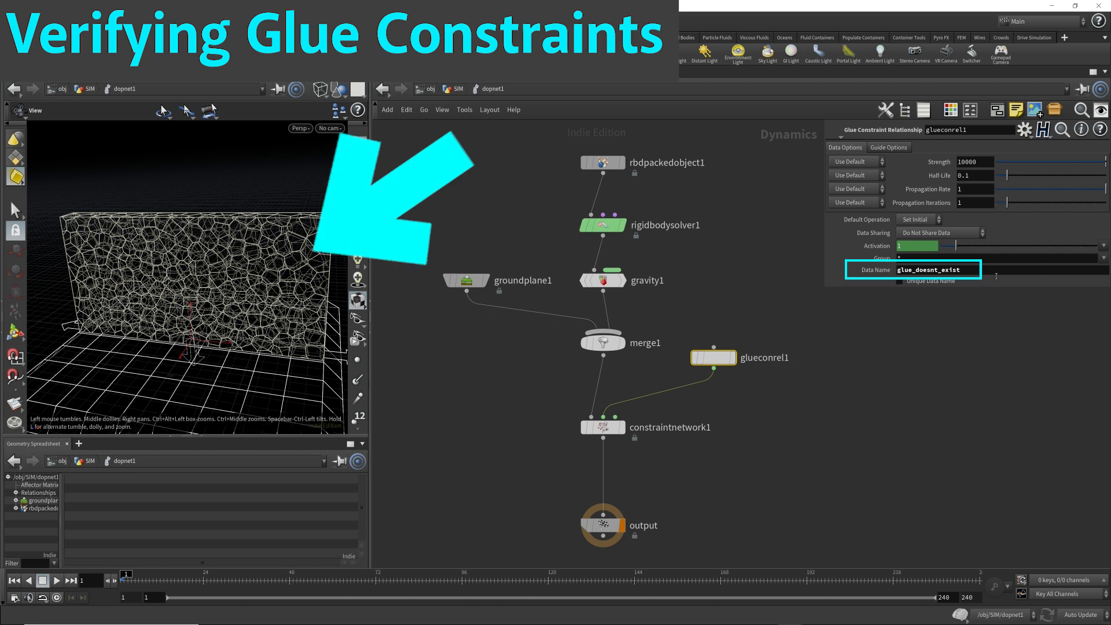
left_click_drag(976, 271, 913, 278)
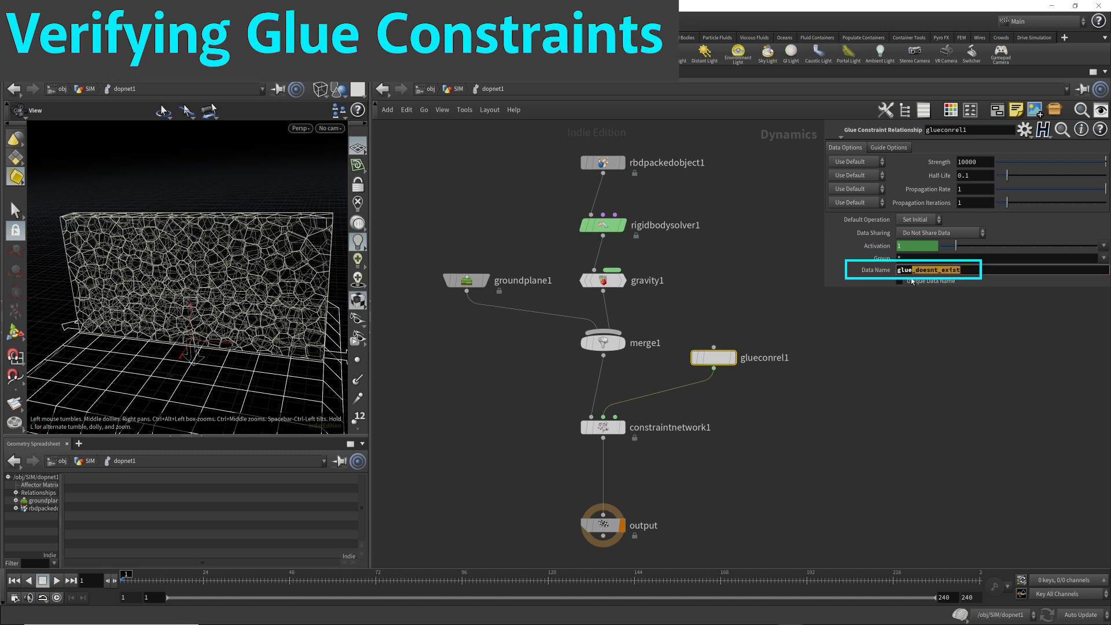
key("BackSpace")
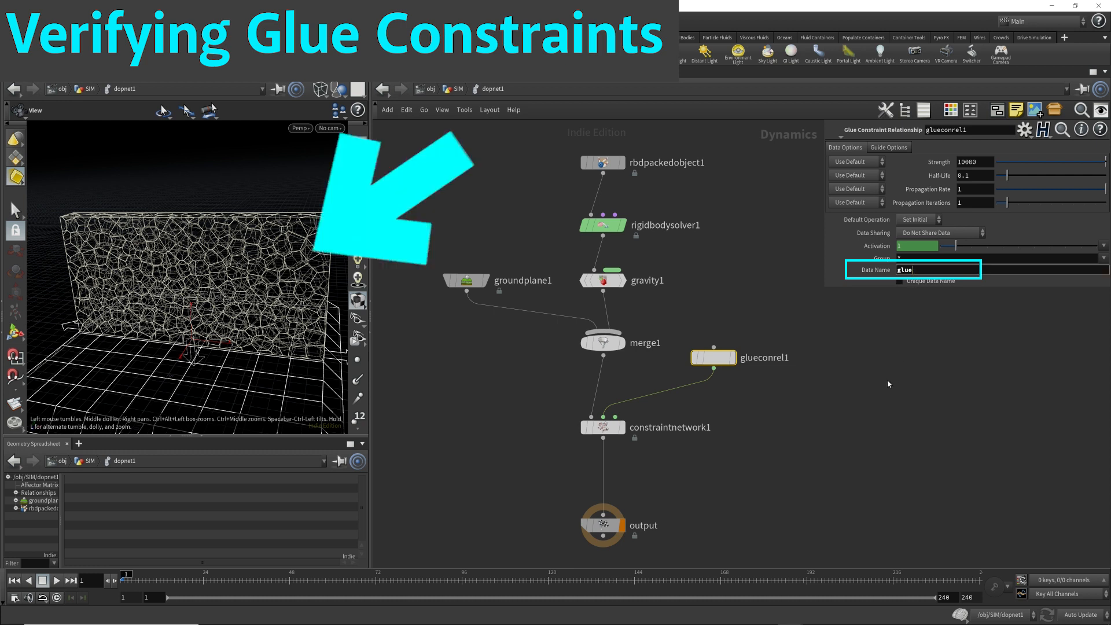
key("Return")
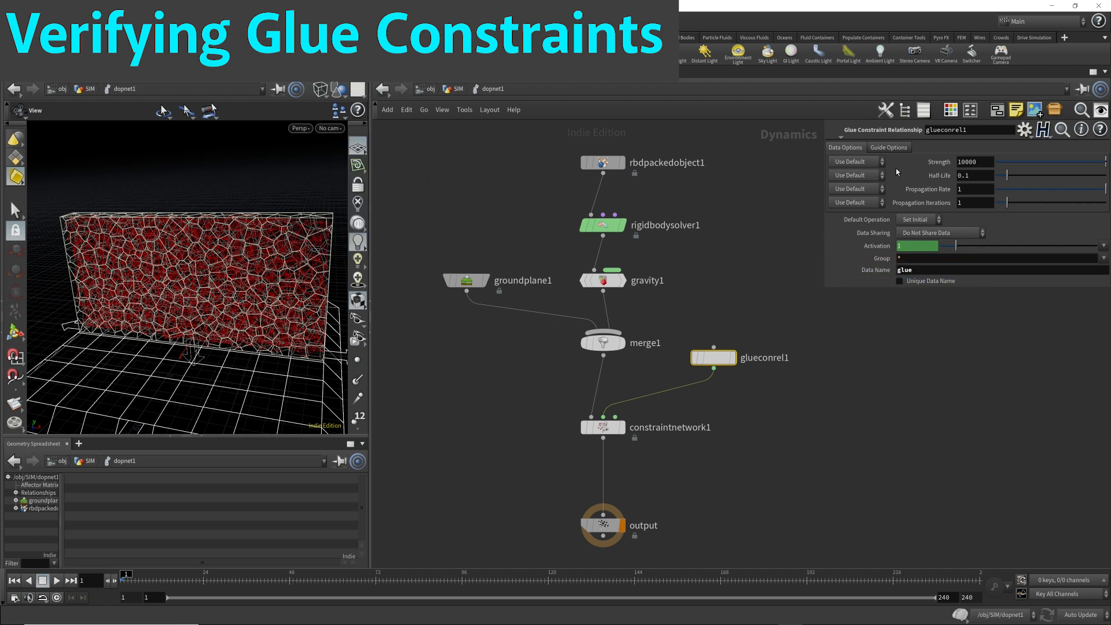
Step: Try green, blue and pink as the guide color of glueconrel1, and finish with the red swatch E50000
left_click(892, 148)
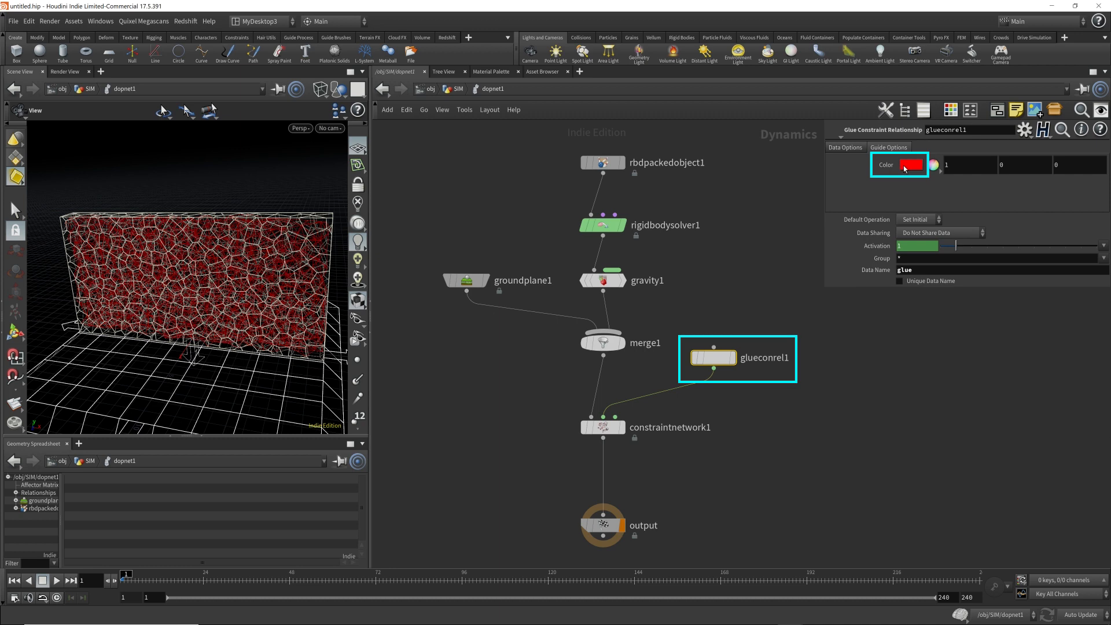
left_click(907, 167)
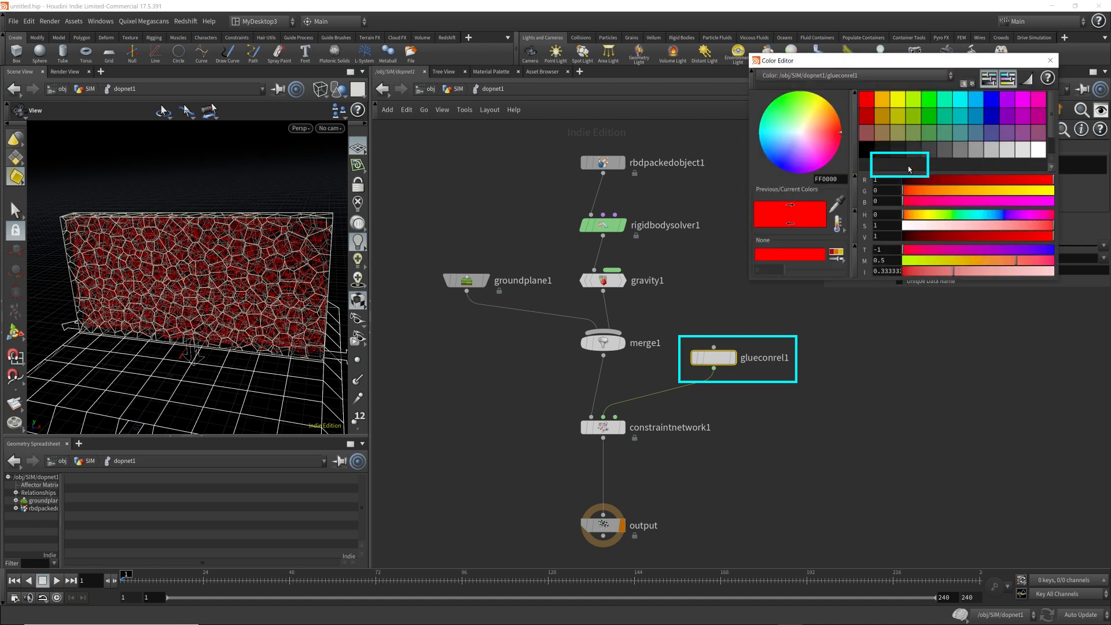
left_click(933, 101)
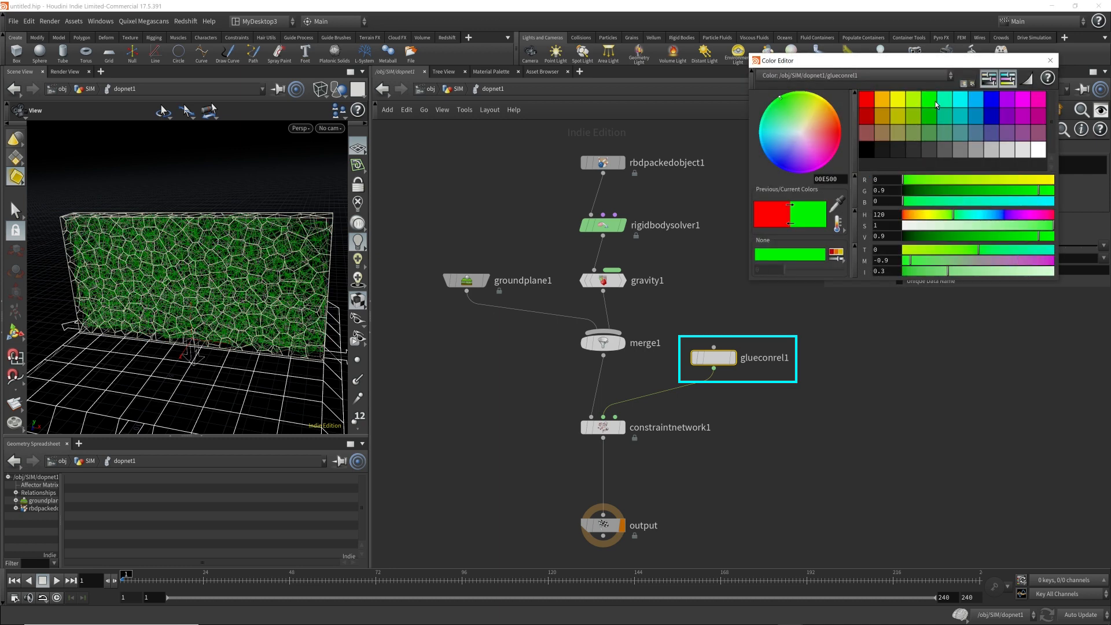
left_click(992, 102)
left_click(1038, 103)
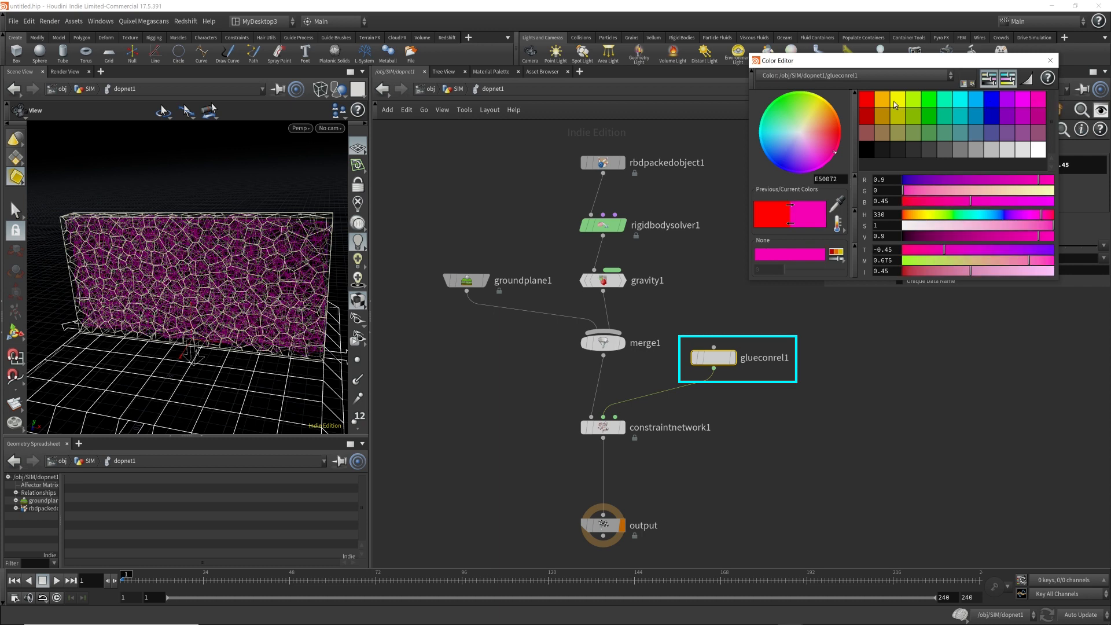
left_click(869, 99)
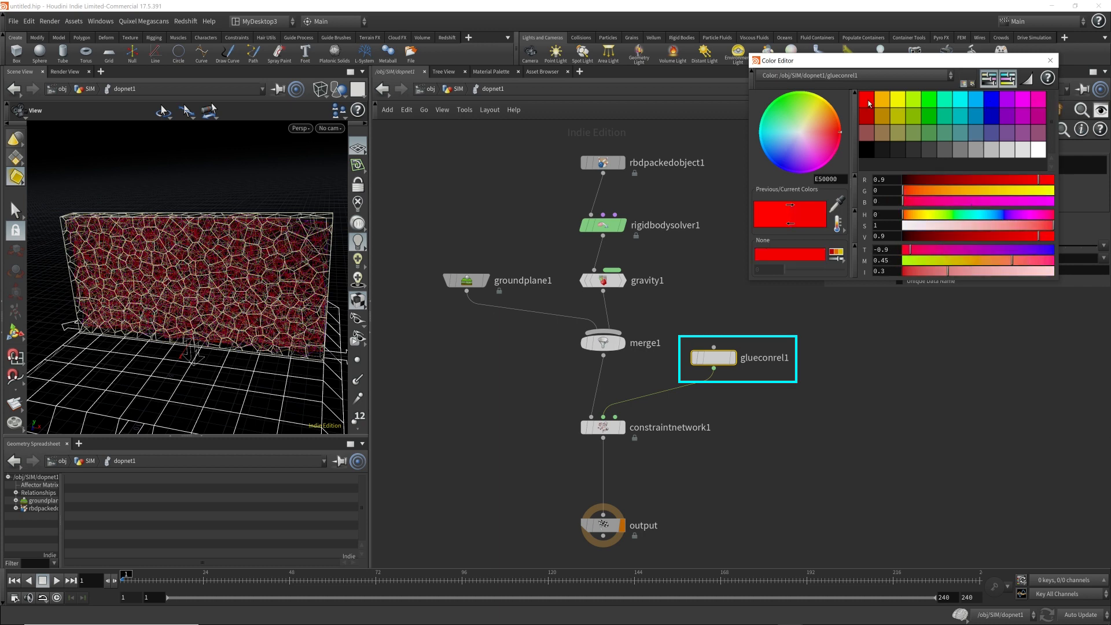
left_click(1049, 60)
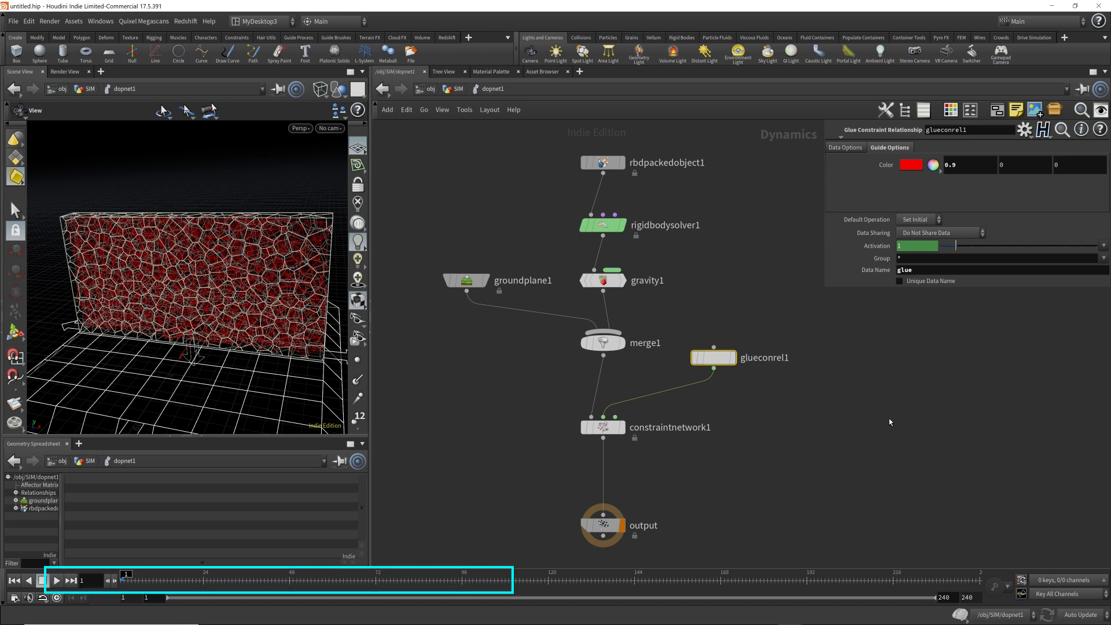
Step: Play the glued wall simulation to about frame 102 to check how it holds under gravity, and return to the first frame
key("Up")
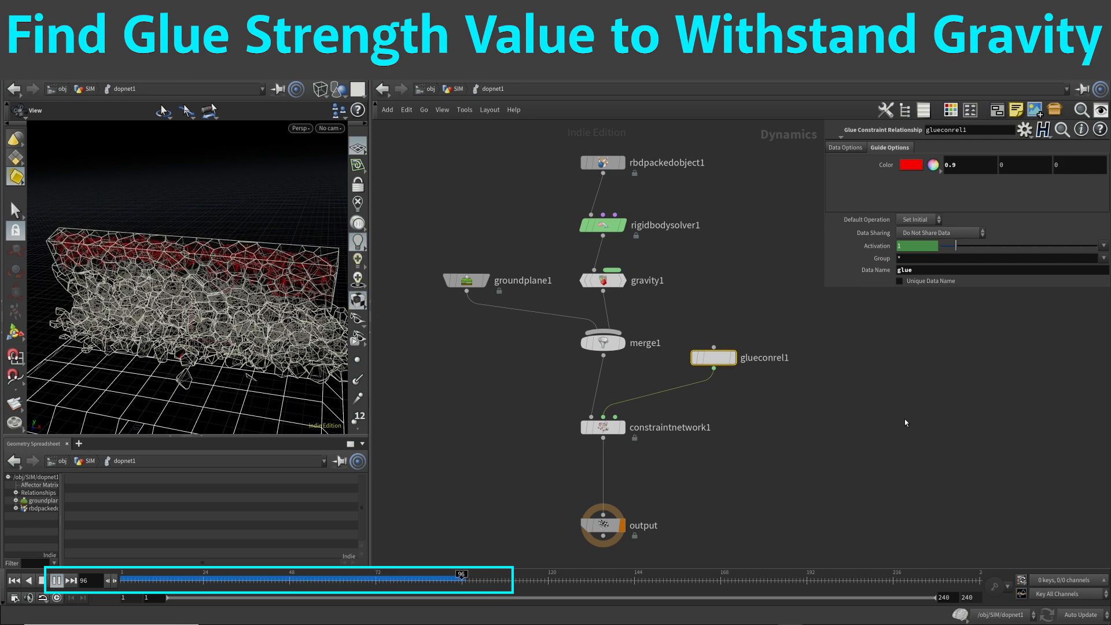
key("Up")
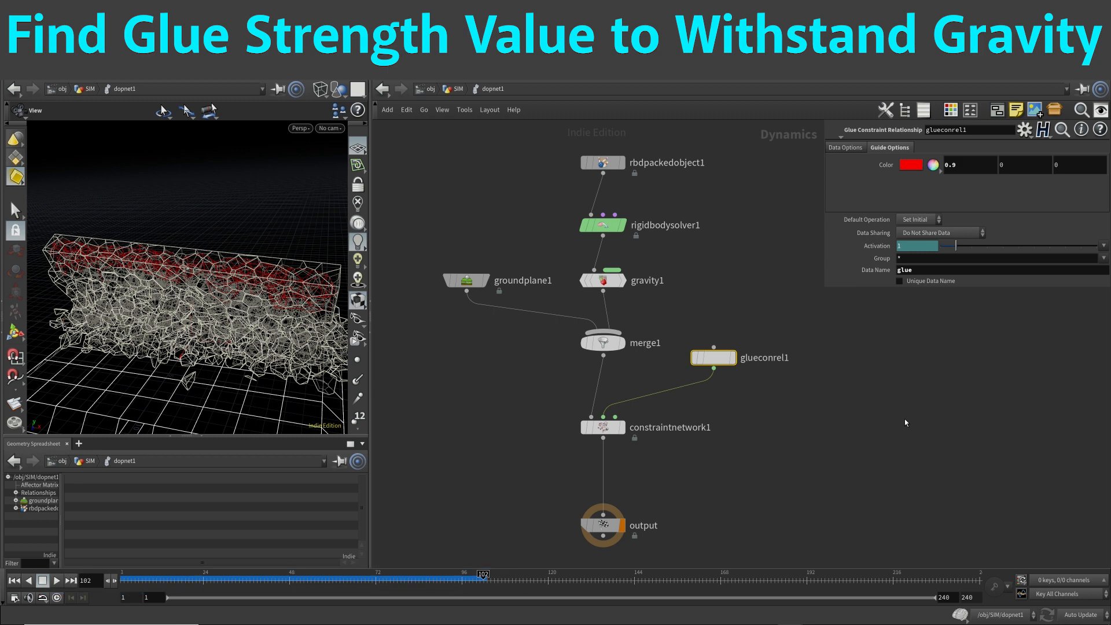
key("ctrl+Up")
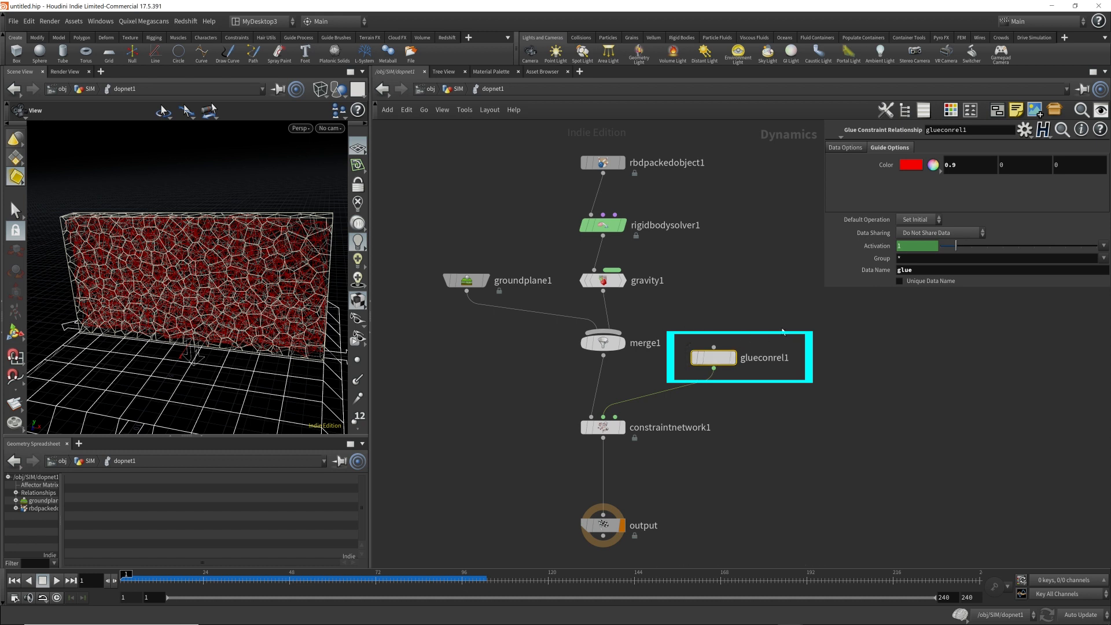
Step: Set the Strength of glueconrel1 to 100000 in its data options
left_click(843, 147)
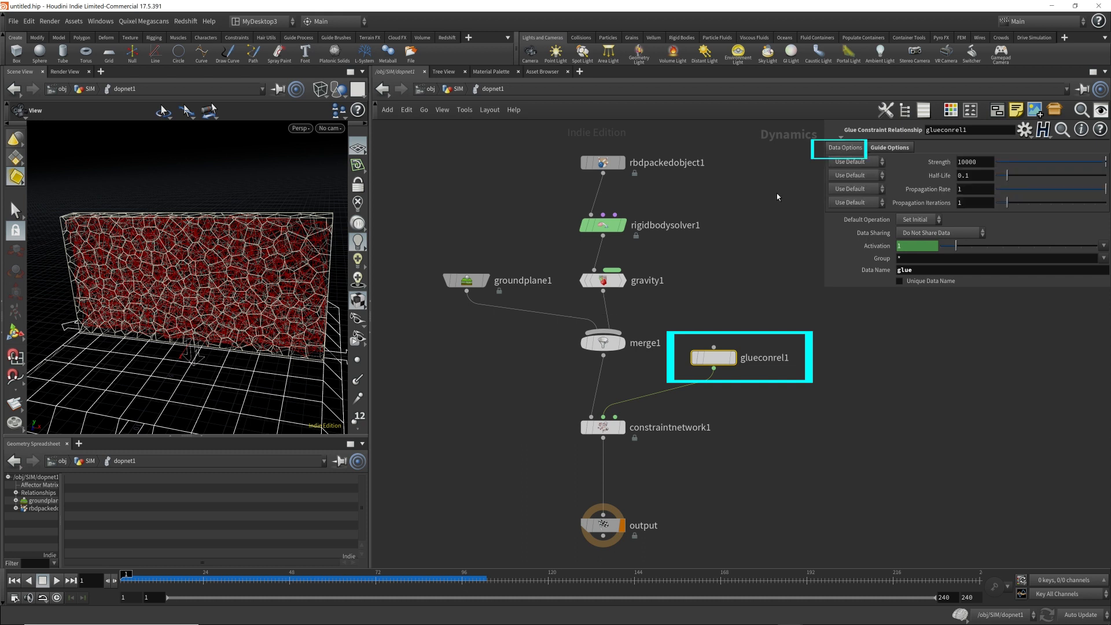
left_click(979, 162)
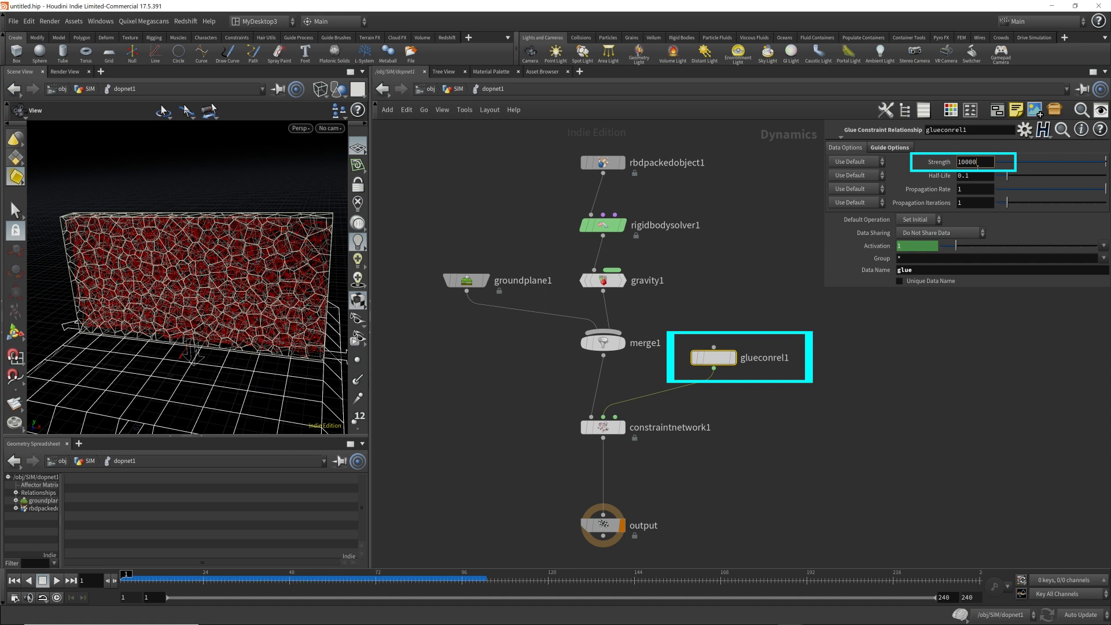
key("Return")
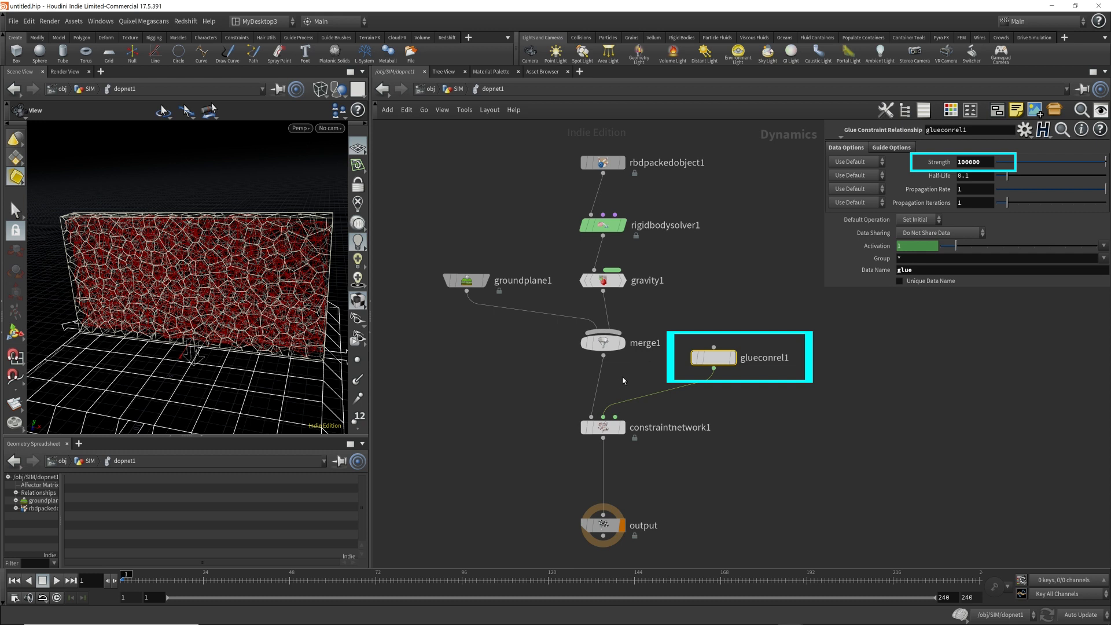
Step: Simulate the wall to frame 73, examine its base in shaded display for broken pieces, and return to the first frame
left_click(56, 580)
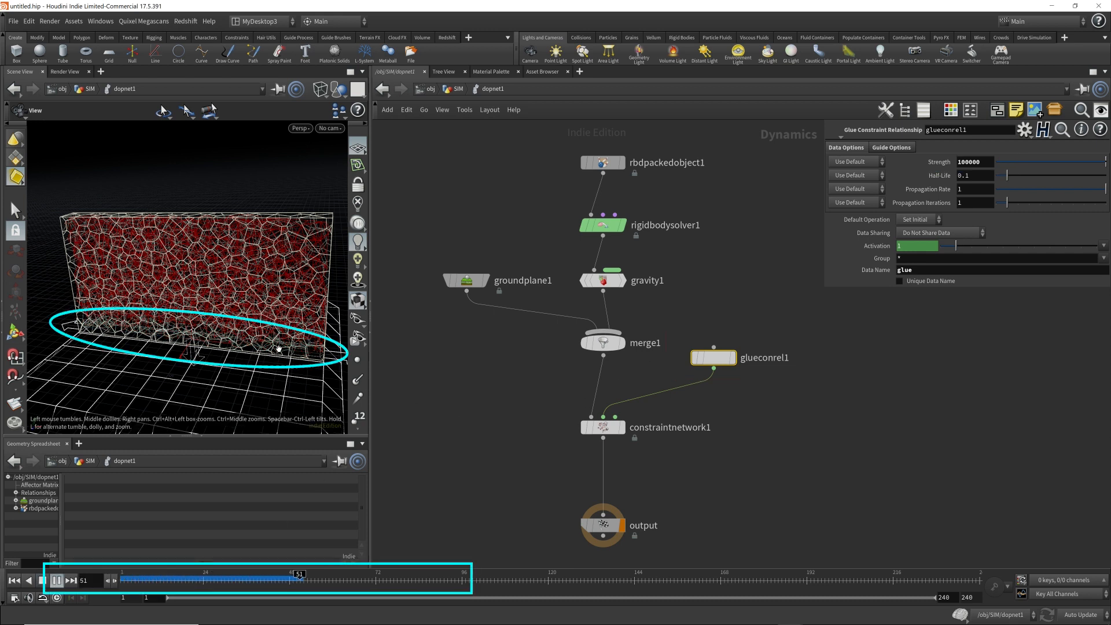
key("Escape")
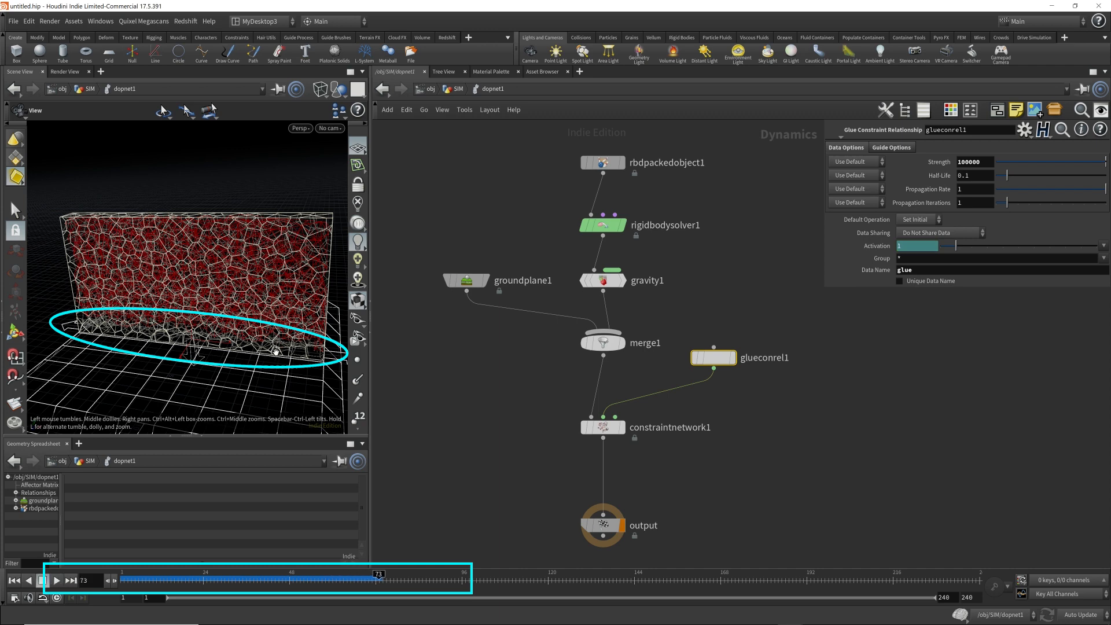
key("w")
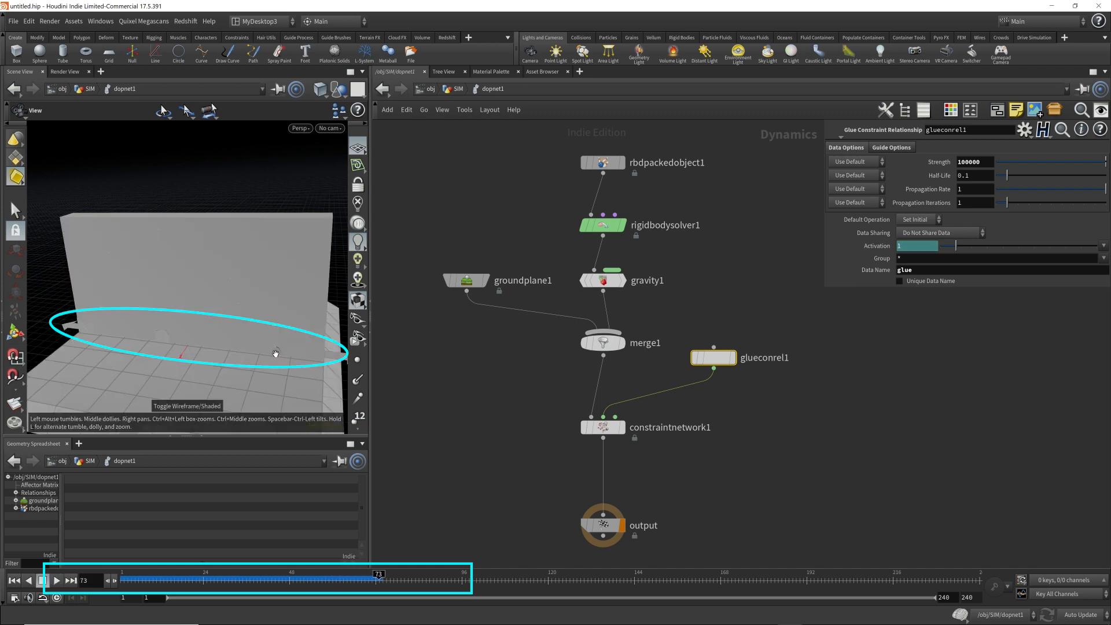
mouse_move(275, 350)
middle_mouse_down()
mouse_move(647, 365)
mouse_move(131, 330)
mouse_move(241, 325)
mouse_move(258, 341)
mouse_move(286, 337)
mouse_move(116, 335)
middle_mouse_up()
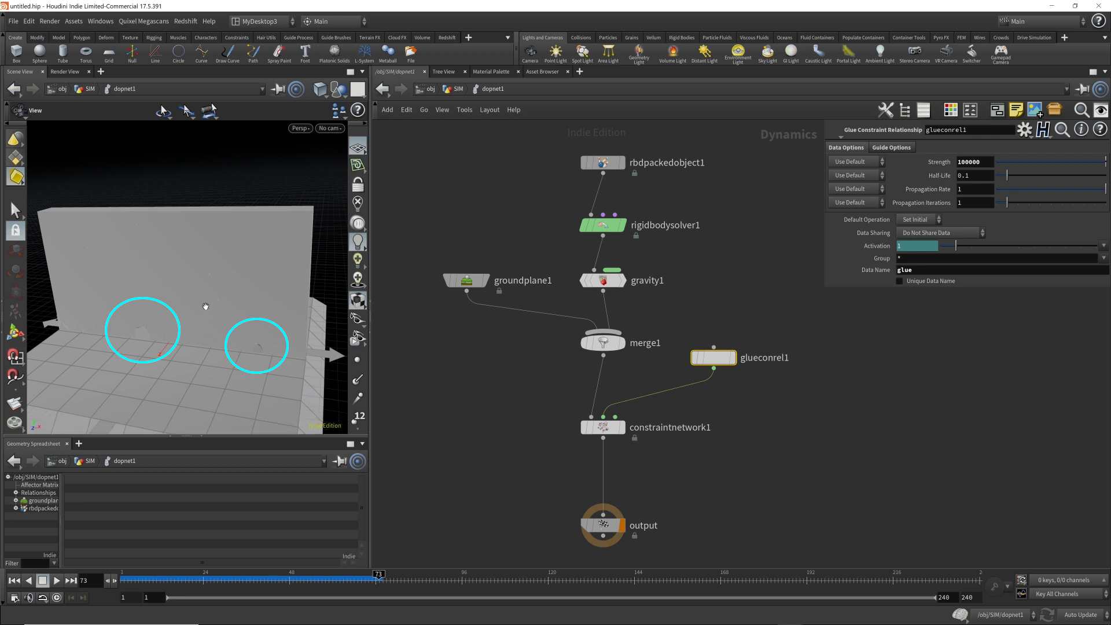
left_click(15, 581)
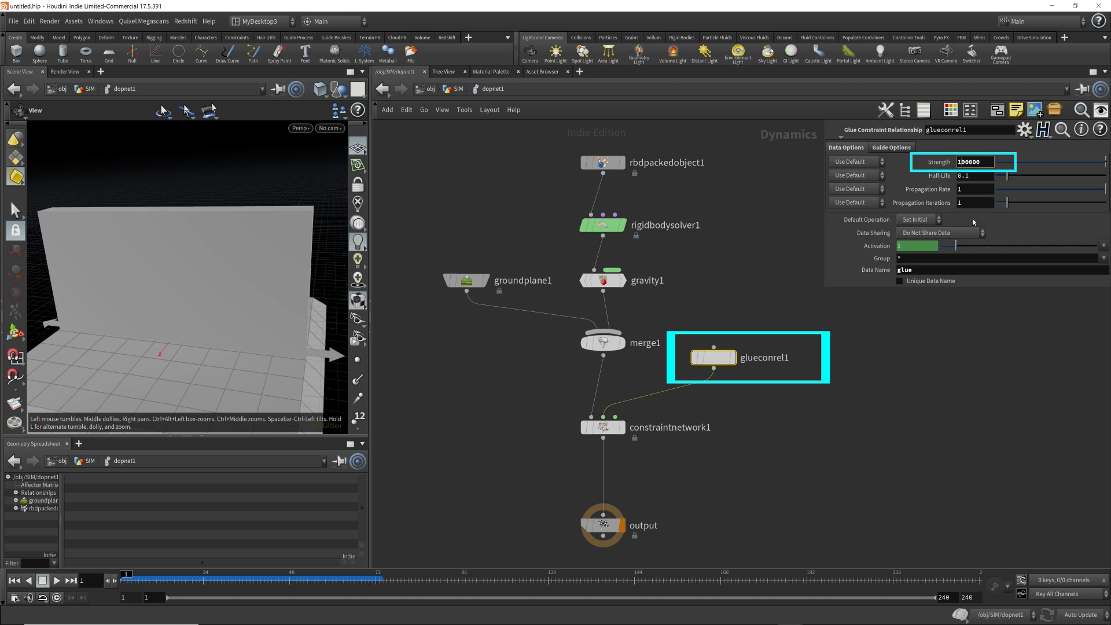
Step: Raise the Strength of glueconrel1 to 200000
key("shift+Left")
type("2")
key("Return")
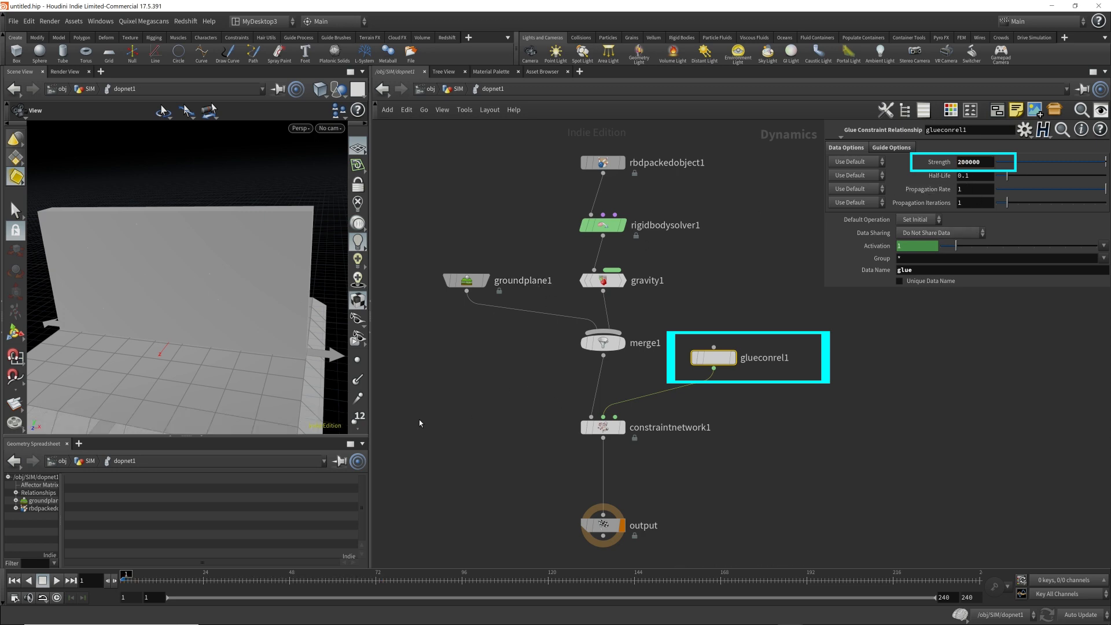
Step: Simulate to frame 106 in wireframe, inspect the wall's base in shaded display, and return to the first frame
key("w")
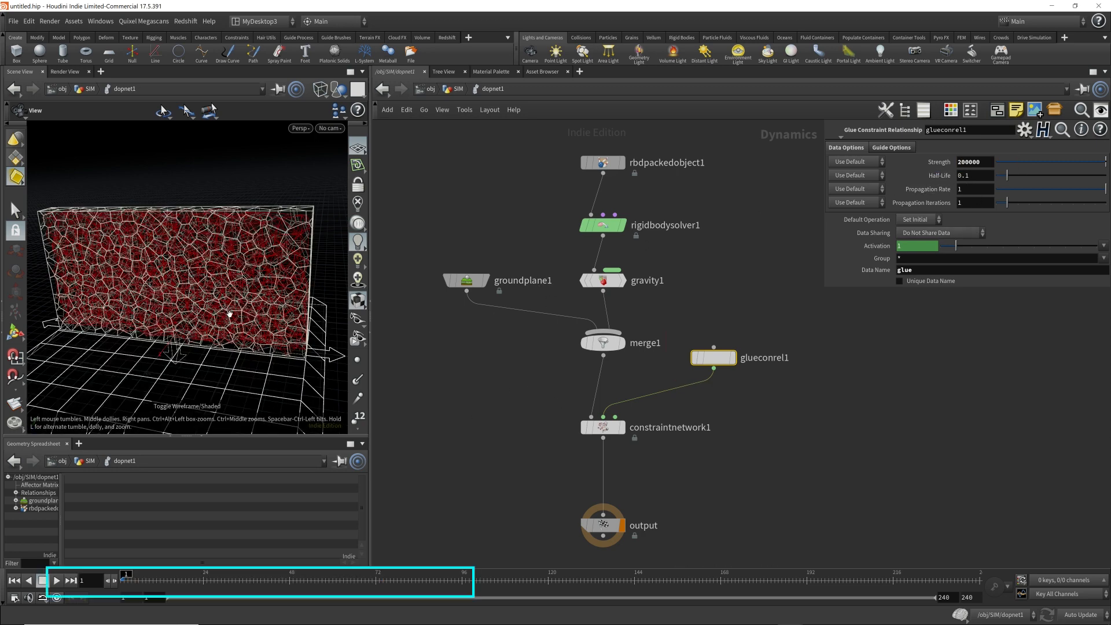
key("Up")
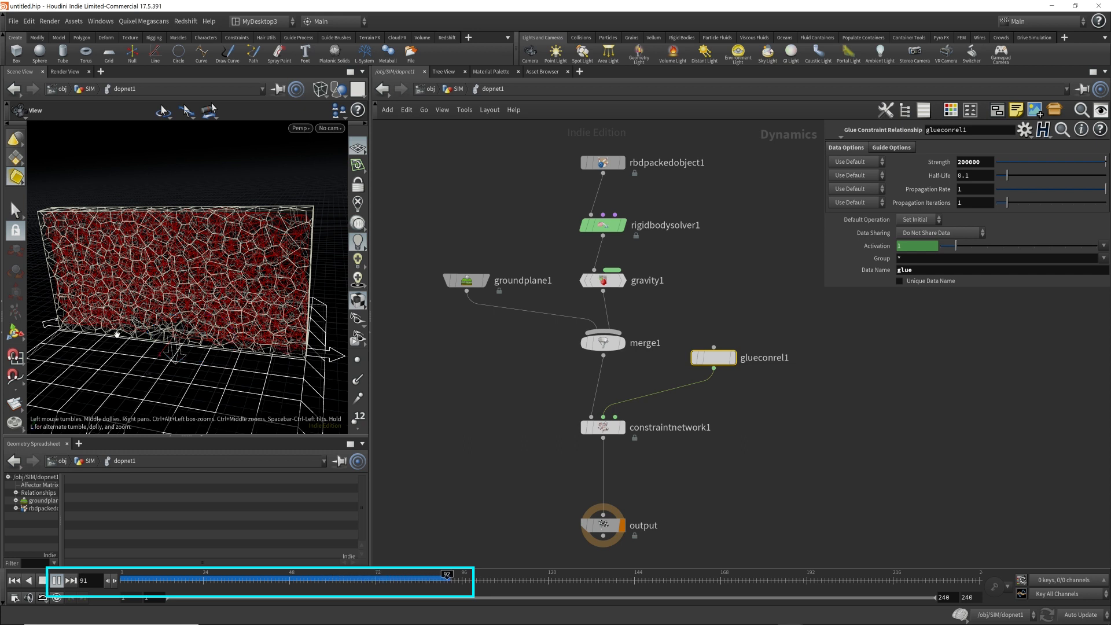
key("Up")
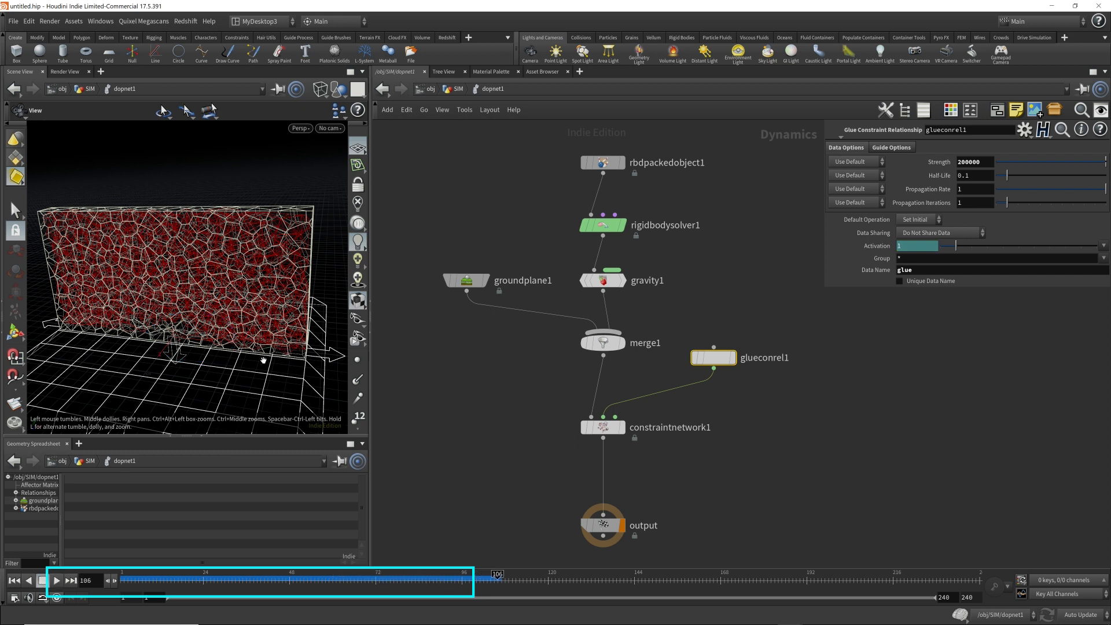
key("w")
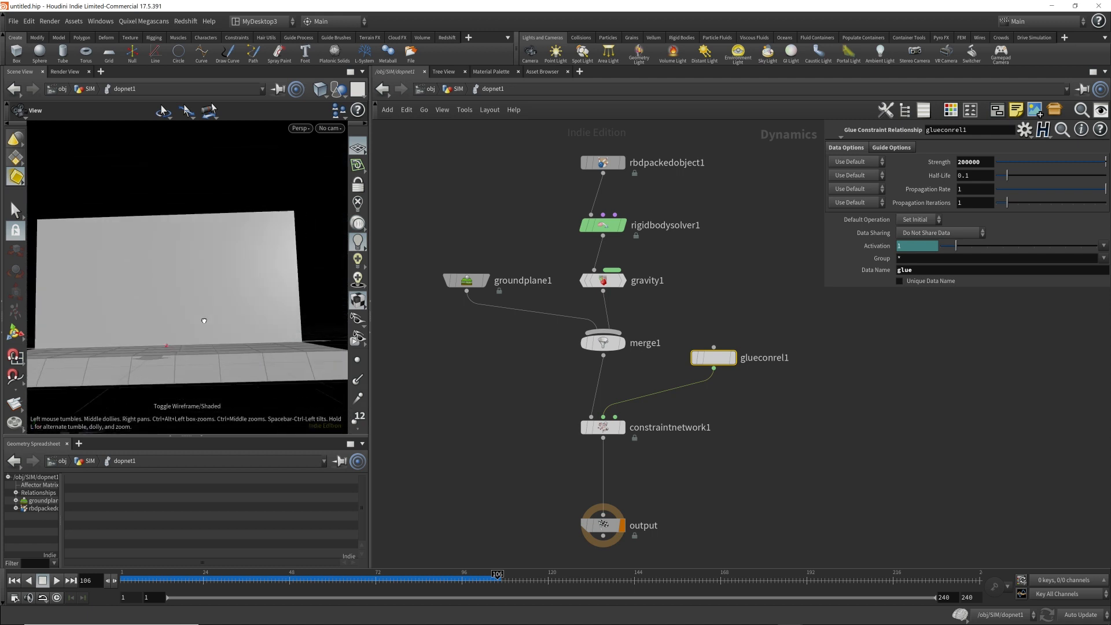
left_click_drag(203, 321, 271, 319)
key("ctrl+Up")
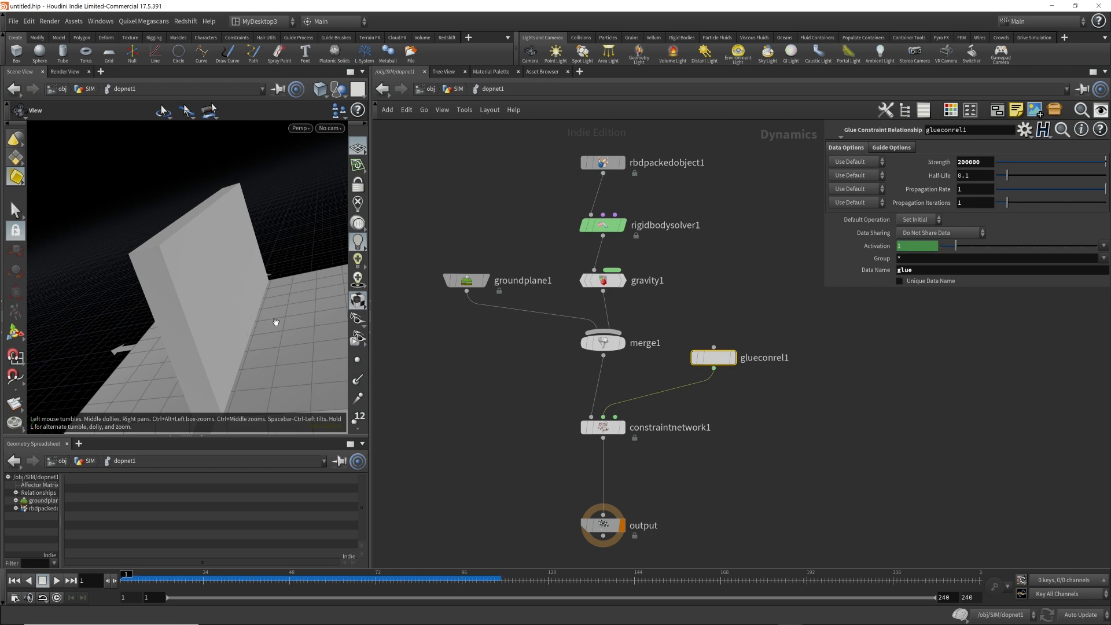
Step: Switch the viewport back to wireframe and set the Strength of glueconrel1 to 300000
key("w")
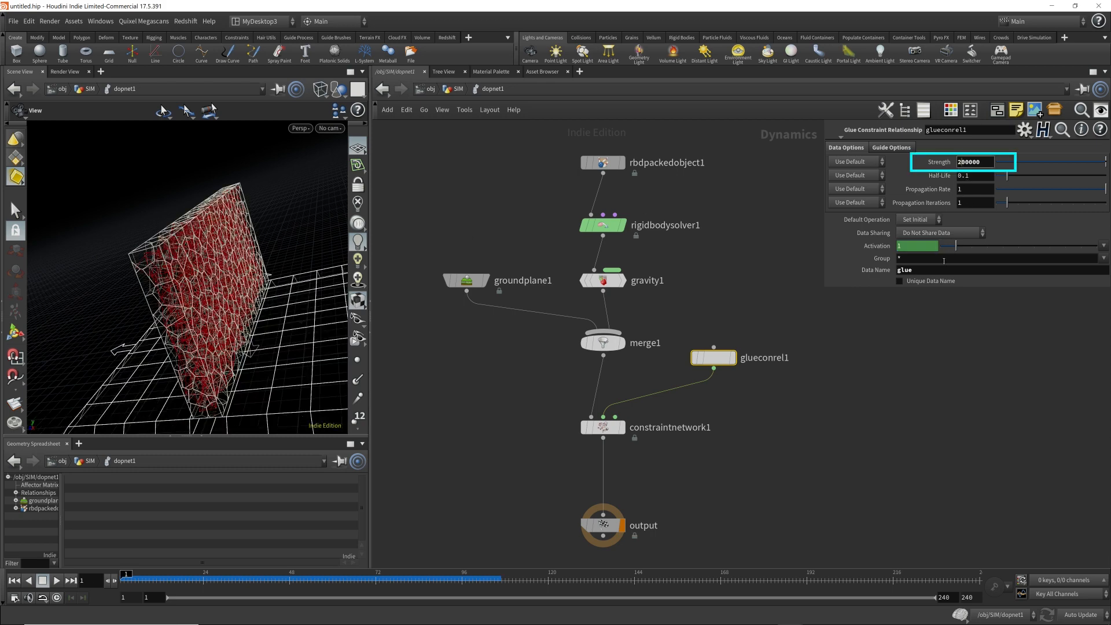
key("BackSpace")
type("3")
key("Return")
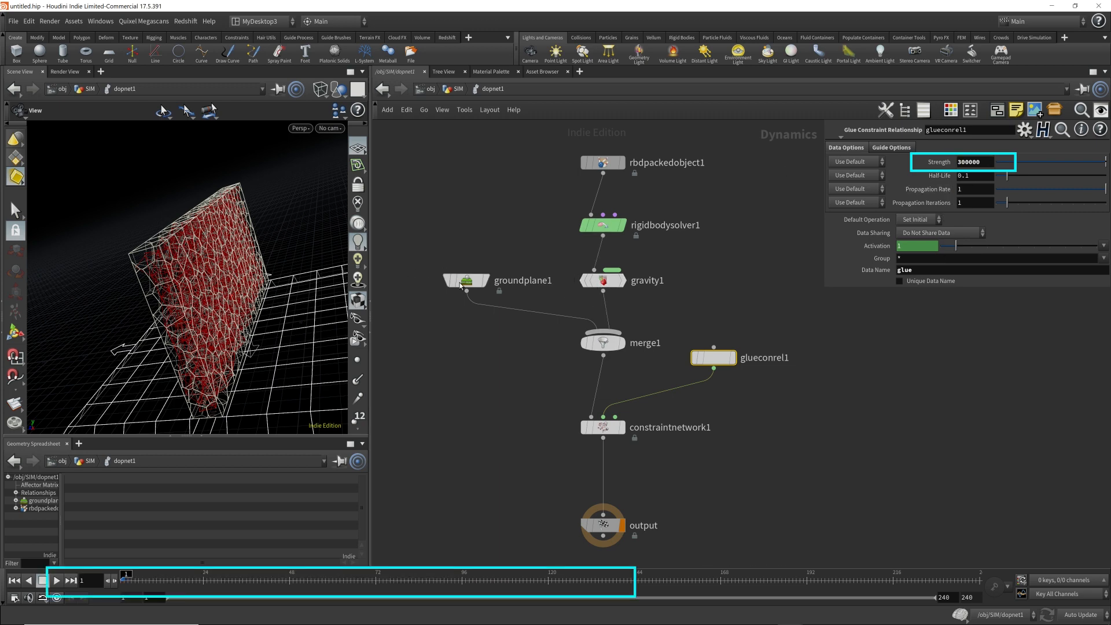
Step: Simulate the wall past frame 110 and examine it from several angles in wireframe and shaded display for broken pieces
key("Up")
left_click_drag(281, 301, 241, 319)
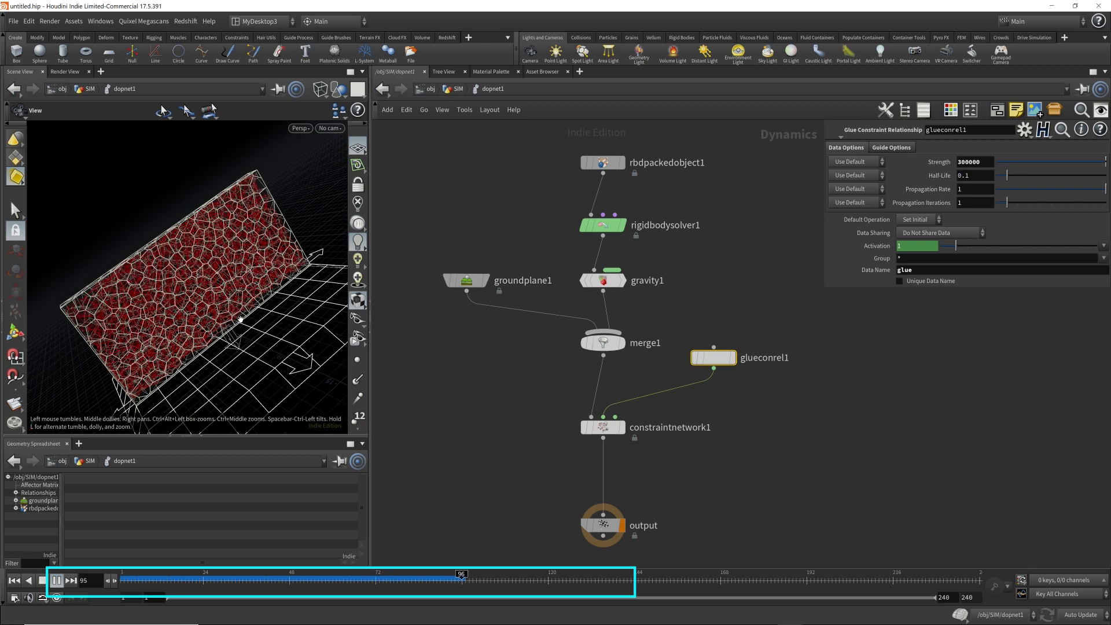
key("Down")
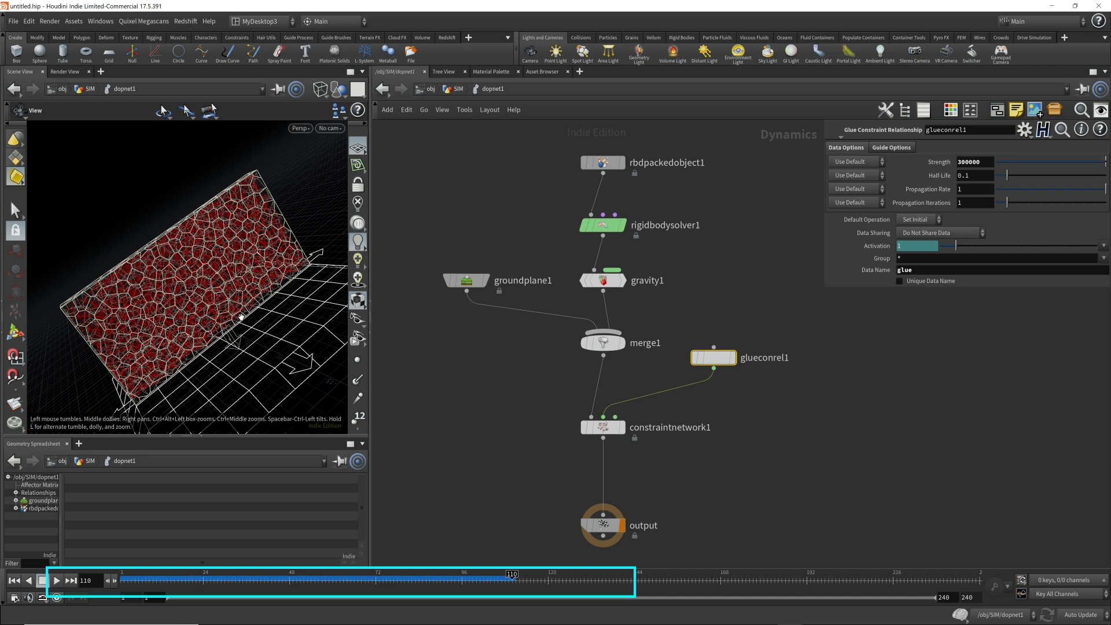
key("w")
left_click_drag(213, 307, 328, 264)
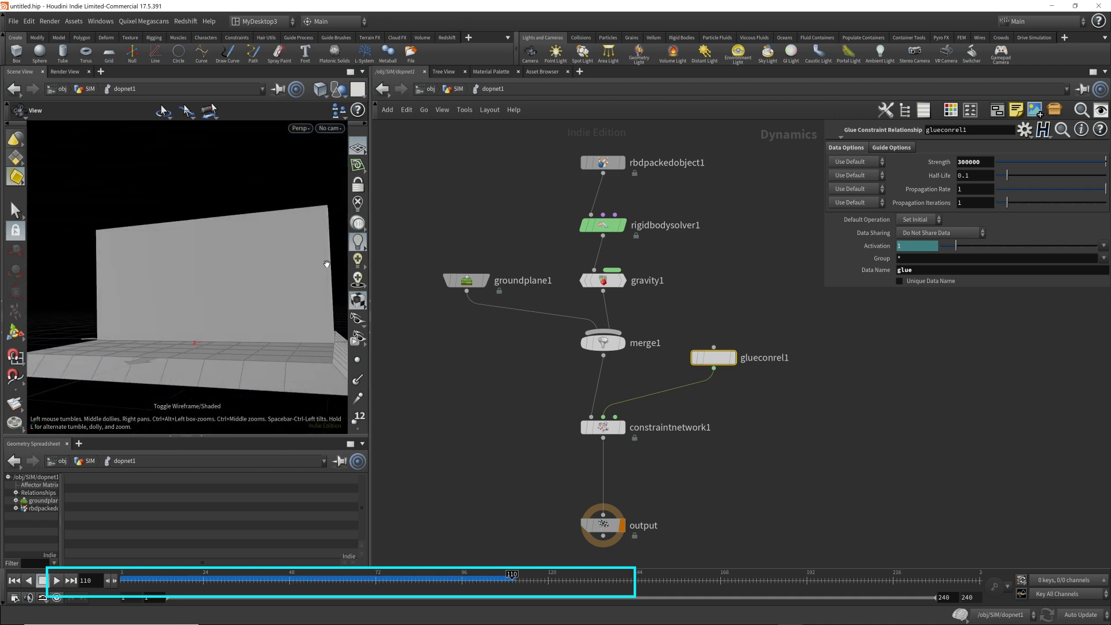
key("Up")
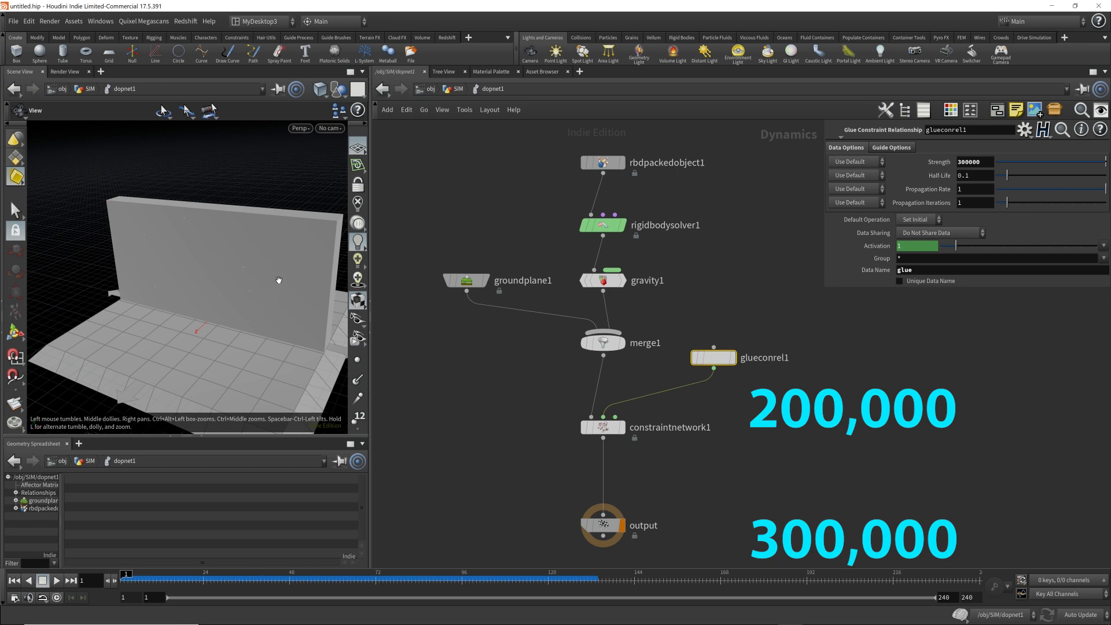
left_click_drag(278, 281, 238, 297)
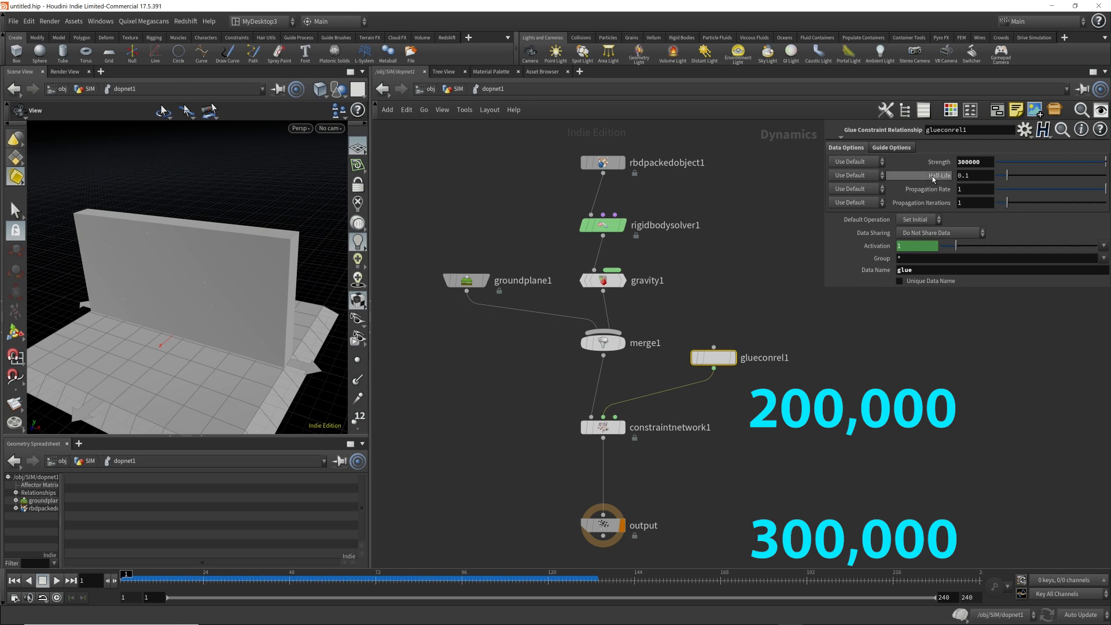
Step: Lower the Strength of glueconrel1 to the midway value 250000
left_click(966, 162)
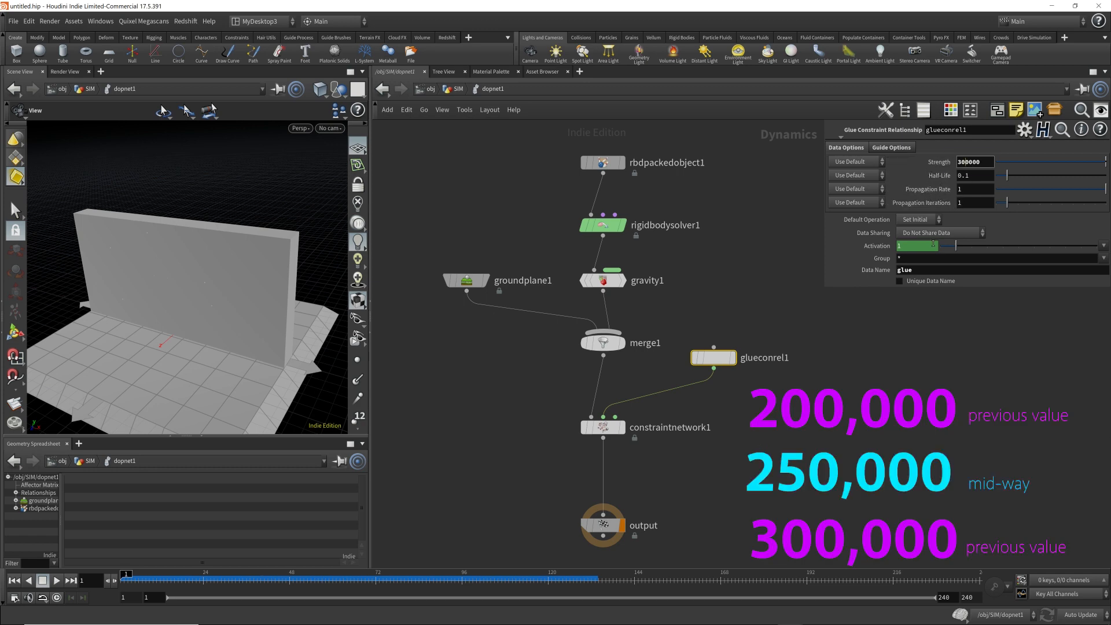
key("BackSpace")
key("BackSpace")
type("25")
key("Return")
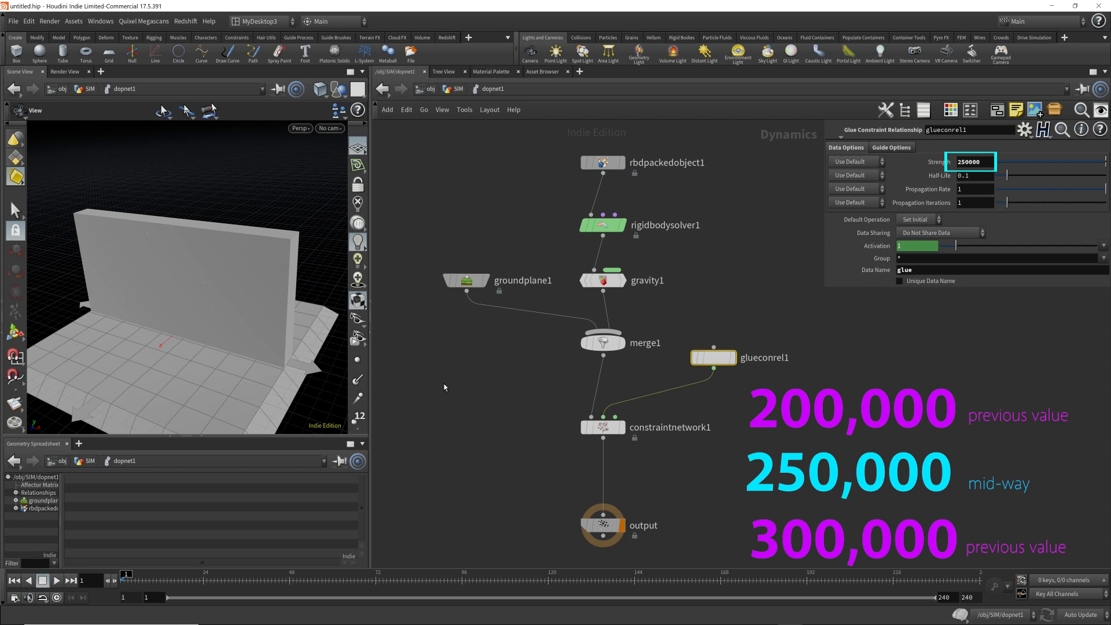
Step: Simulate to frame 135, inspect the bottom edge of the wall in shaded display, and return to the first frame
key("Up")
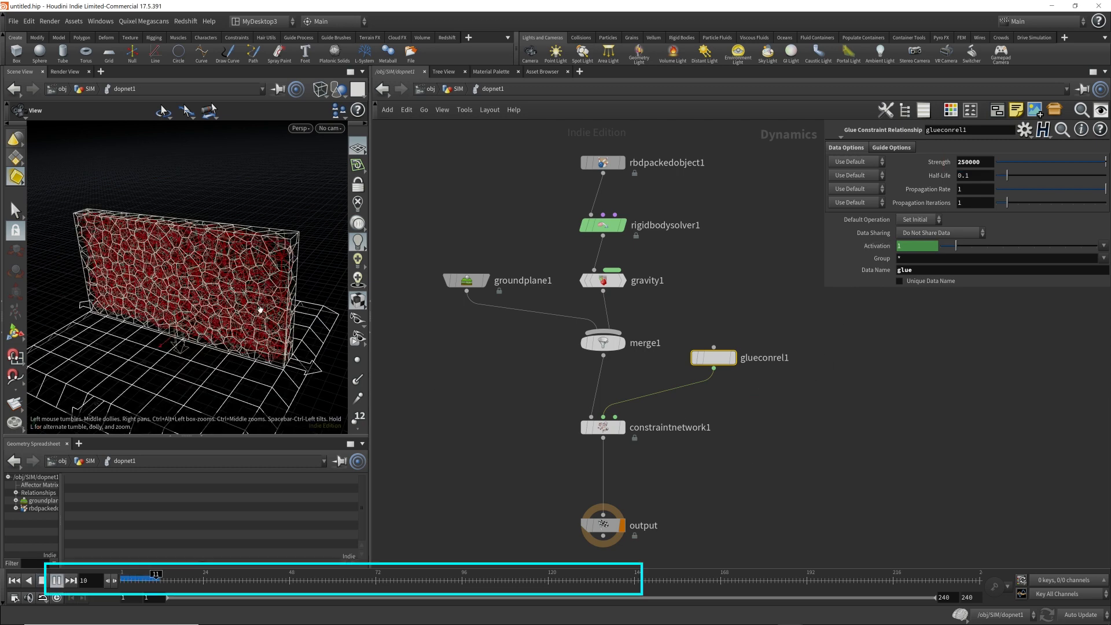
mouse_move(260, 310)
left_mouse_down()
mouse_move(298, 290)
mouse_move(241, 335)
mouse_move(231, 313)
mouse_move(242, 328)
left_mouse_up()
key("Up")
key("shift+w")
middle_click_drag(242, 328, 228, 310)
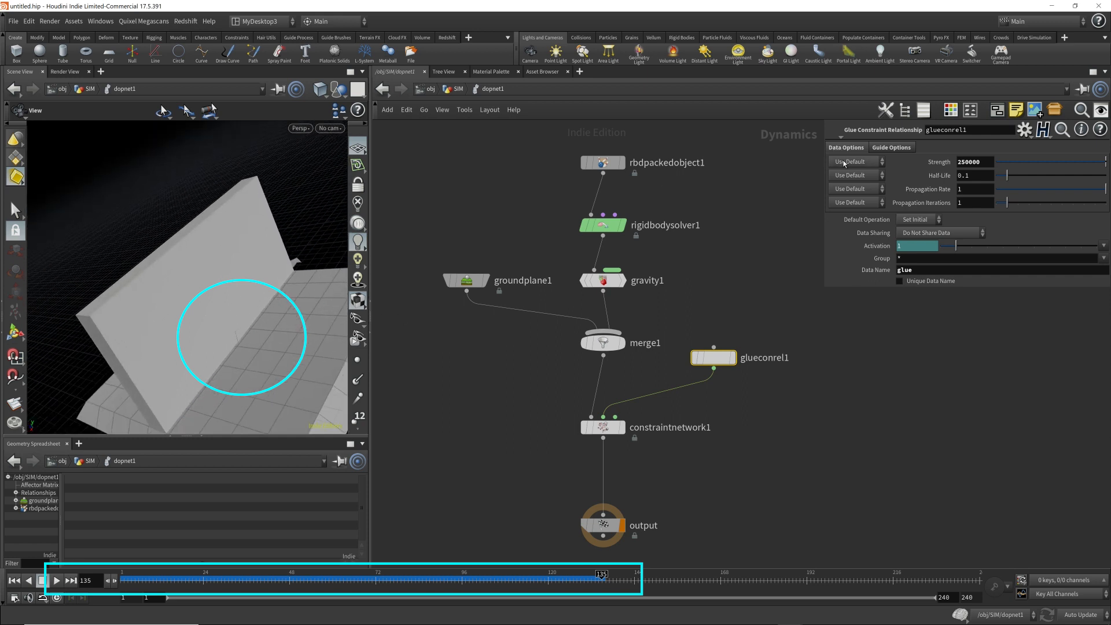
key("ctrl+Up")
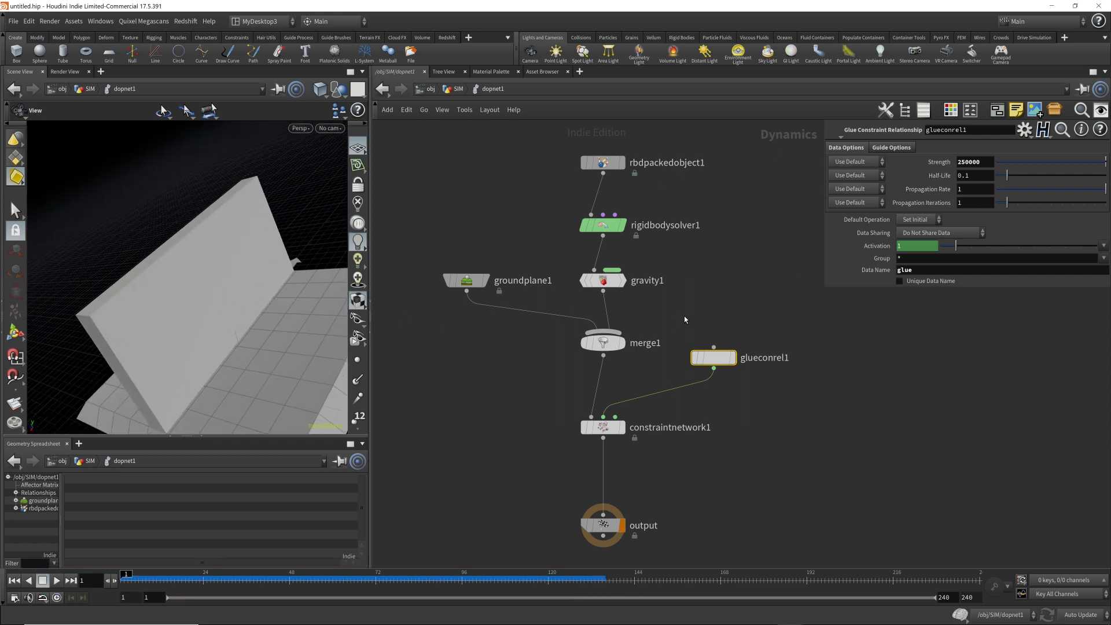
Step: Set the Strength of glueconrel1 to 280000
left_click(966, 162)
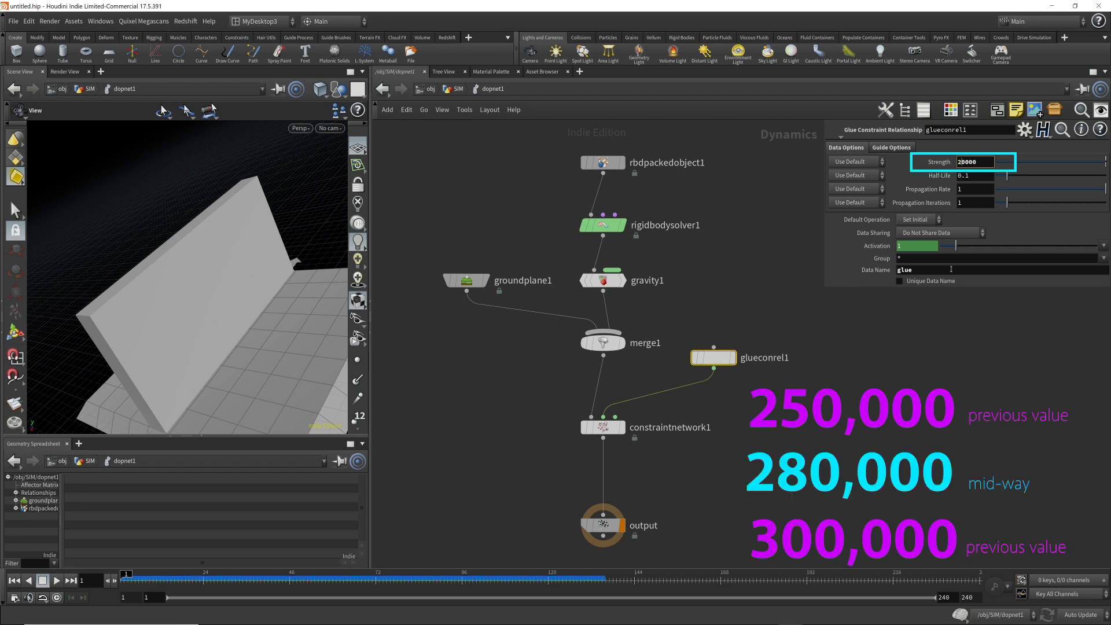
type("8")
key("Return")
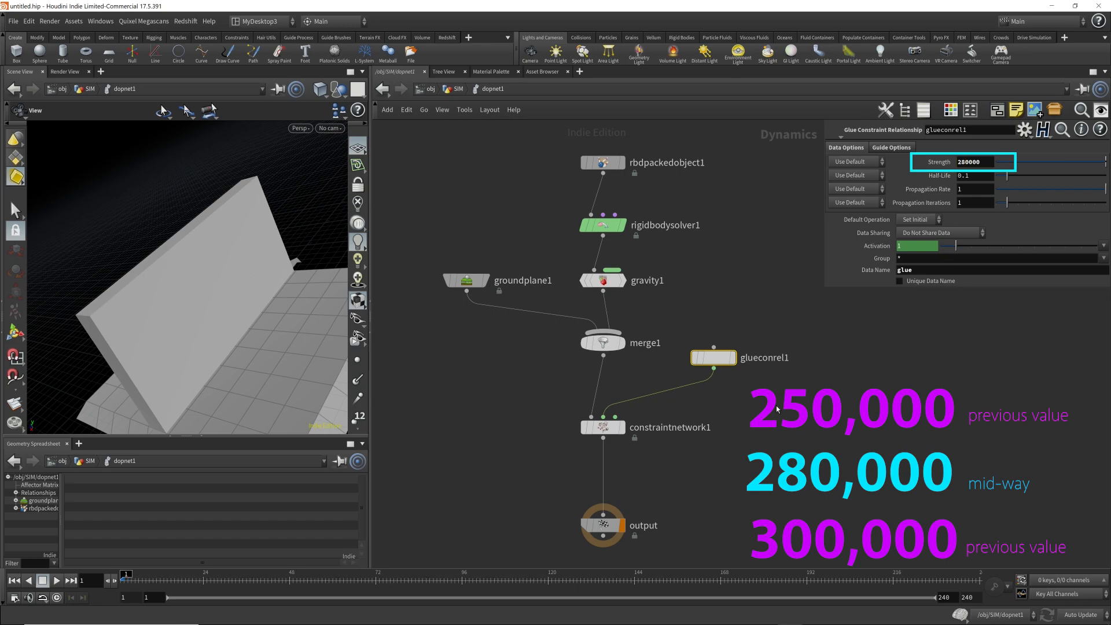
Step: Simulate the wall to frame 125 and check in shaded display whether its base stays intact
key("Up")
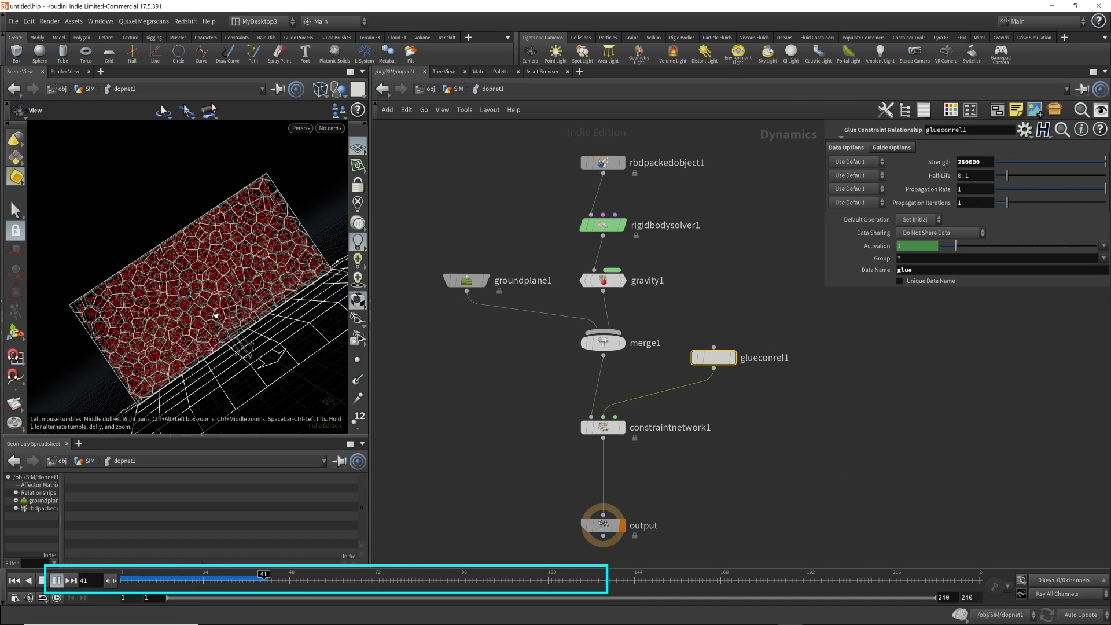
mouse_move(216, 315)
left_mouse_down()
mouse_move(190, 301)
mouse_move(231, 299)
mouse_move(219, 311)
mouse_move(258, 295)
mouse_move(241, 280)
mouse_move(219, 290)
mouse_move(231, 276)
mouse_move(262, 287)
mouse_move(249, 288)
left_mouse_up()
key("Up")
key("w")
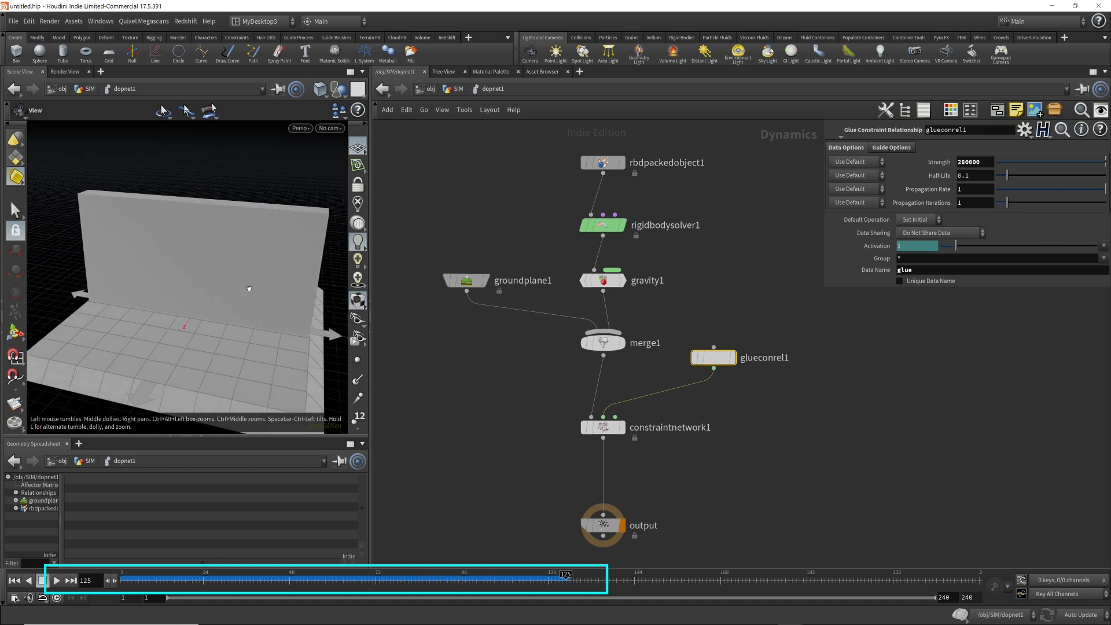